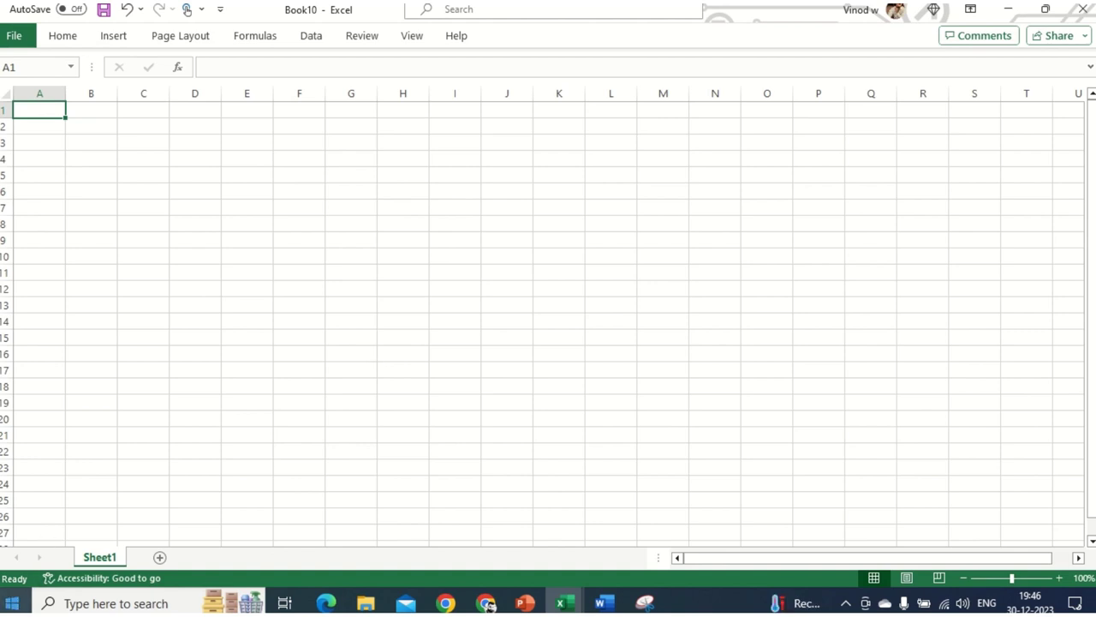
- Launch Excel from the Start menu and create a new blank workbook, Book11
click(12, 603)
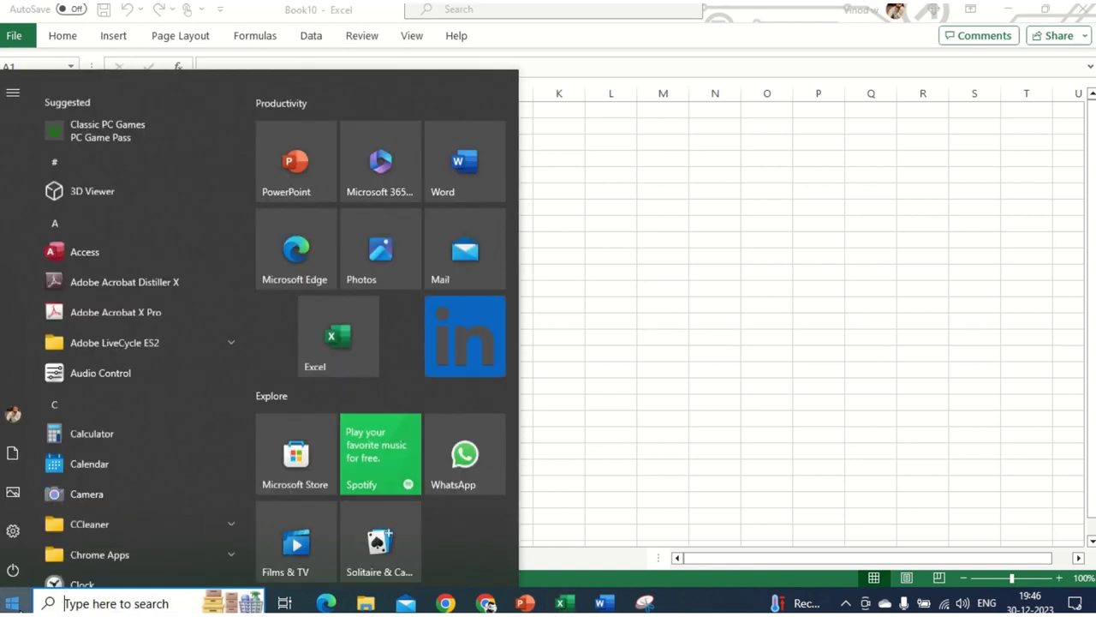
click(337, 319)
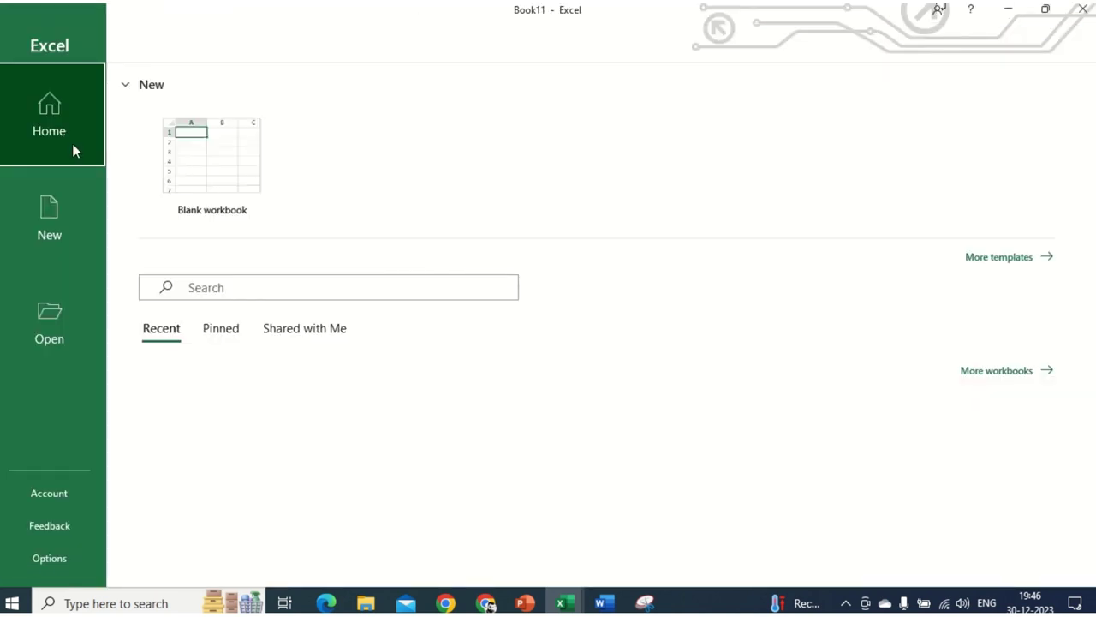
click(226, 182)
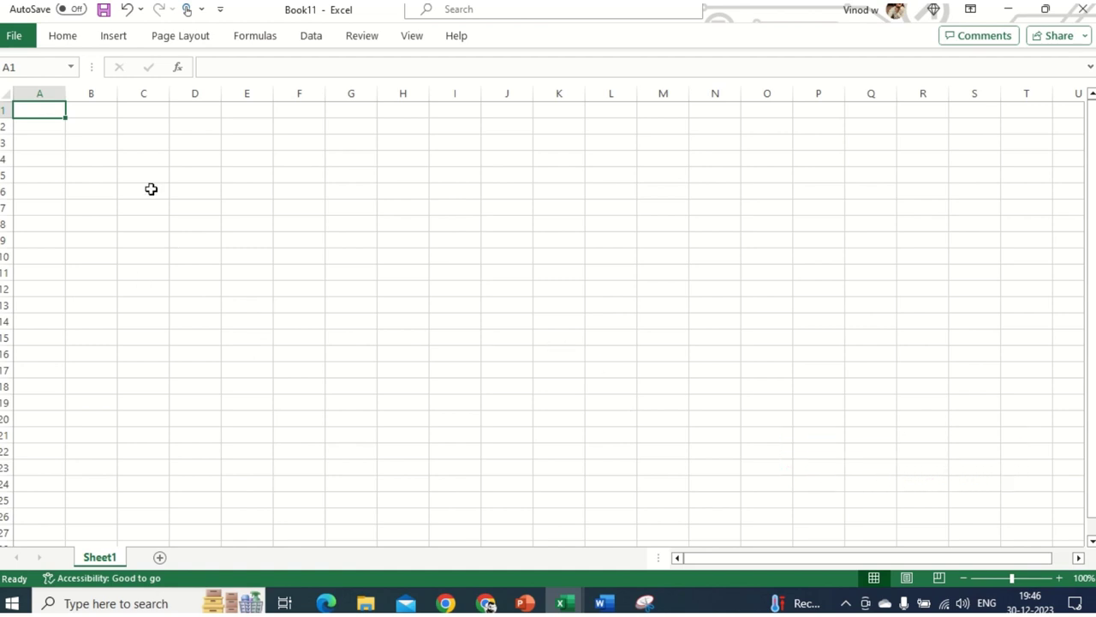
- Pin the Home ribbon so it stays permanently displayed, using Ctrl+F1
click(66, 41)
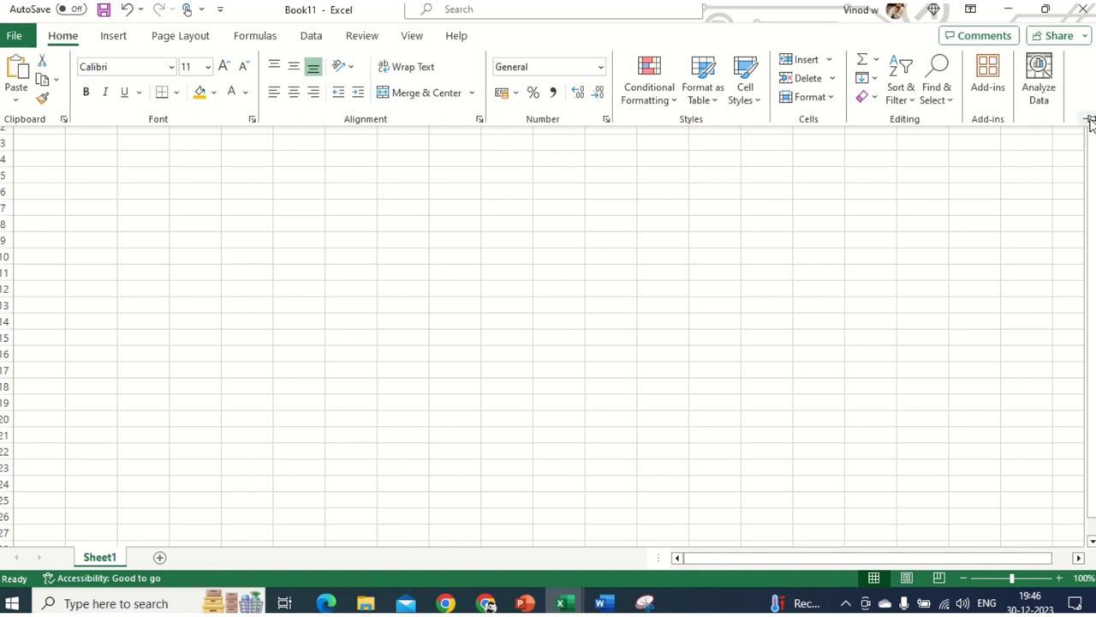
click(885, 399)
key(ctrl+F1)
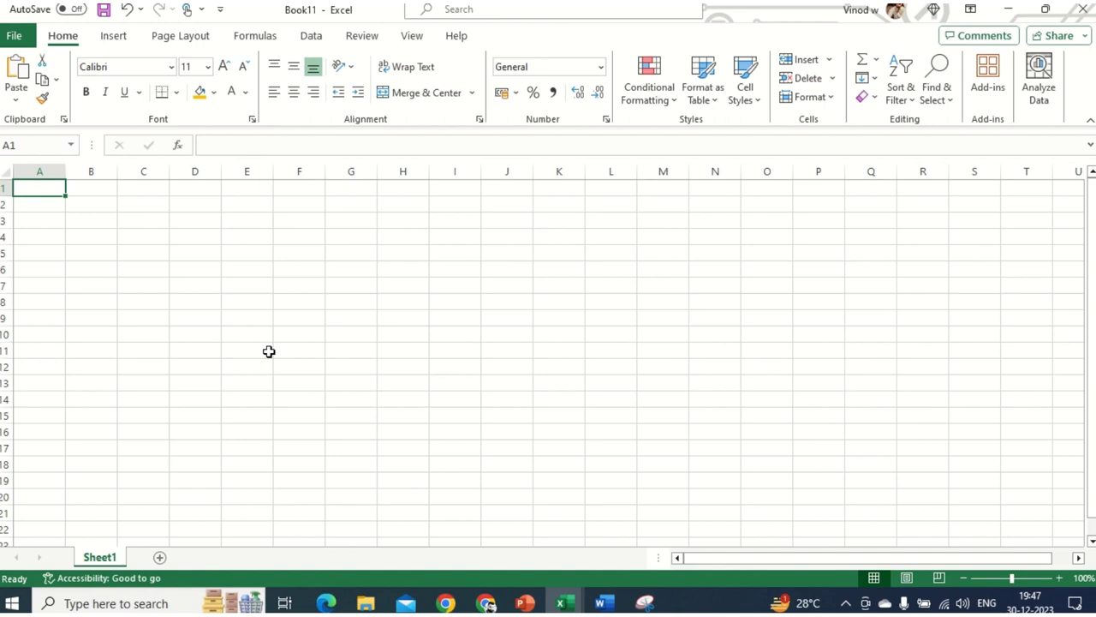
- Enter the heading Calendar Days in A5 and the date 1/1/2023 in A6
click(51, 226)
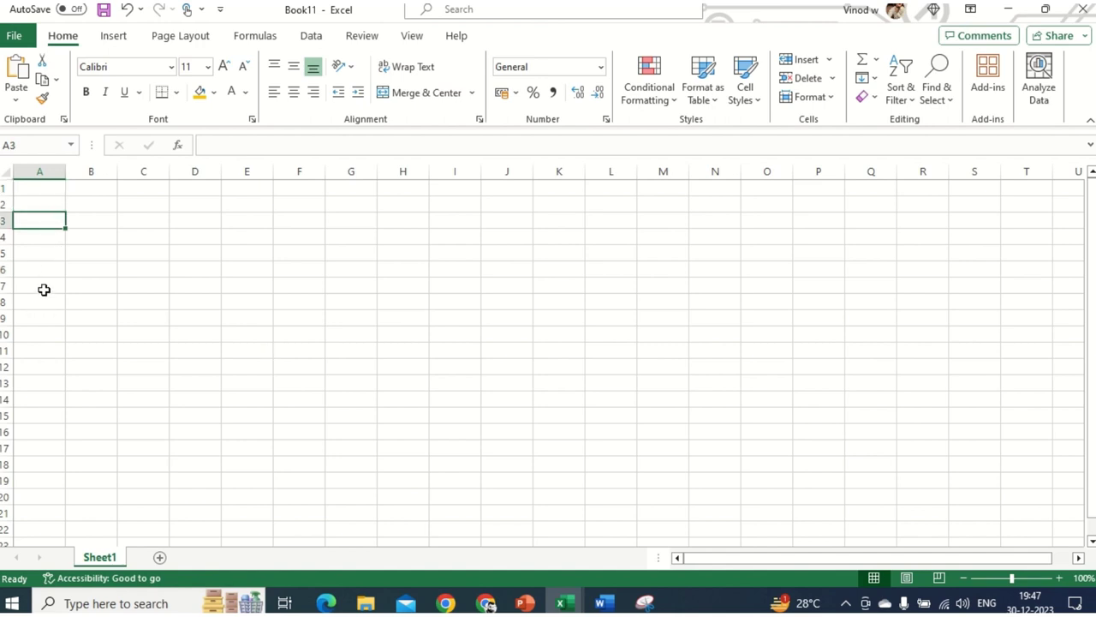
key(Down)
key(Down)
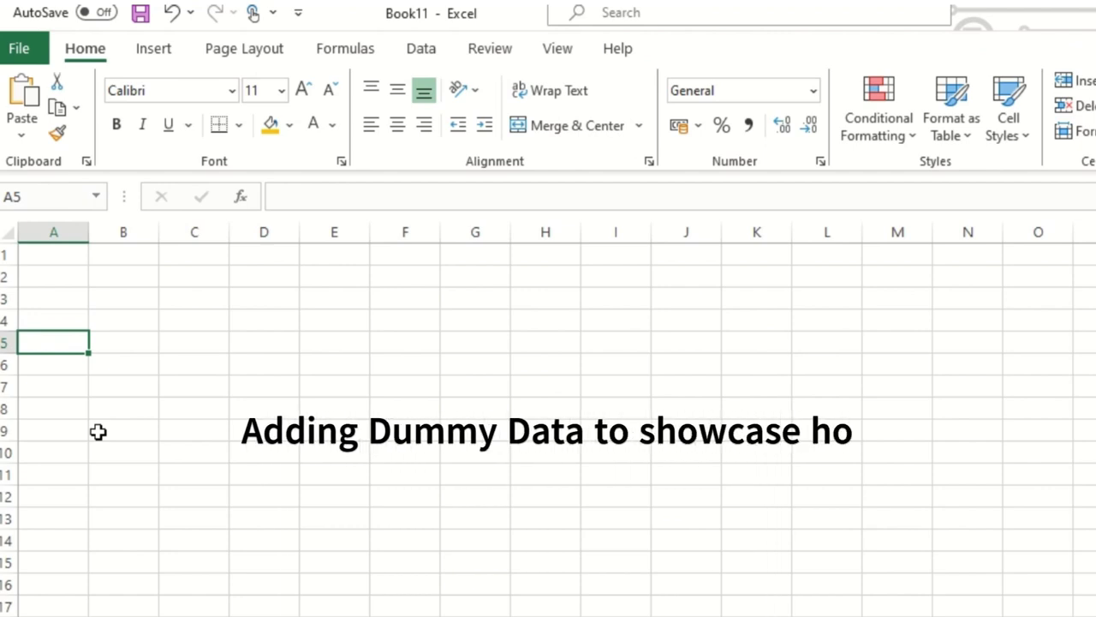
text(Calend)
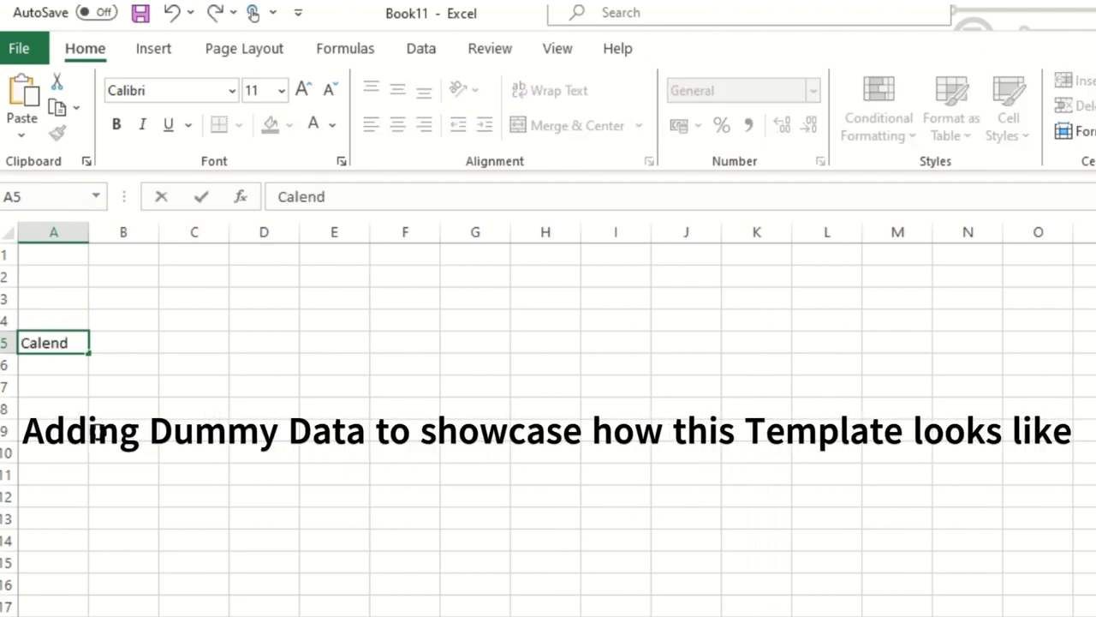
text(ar Days)
key(Tab)
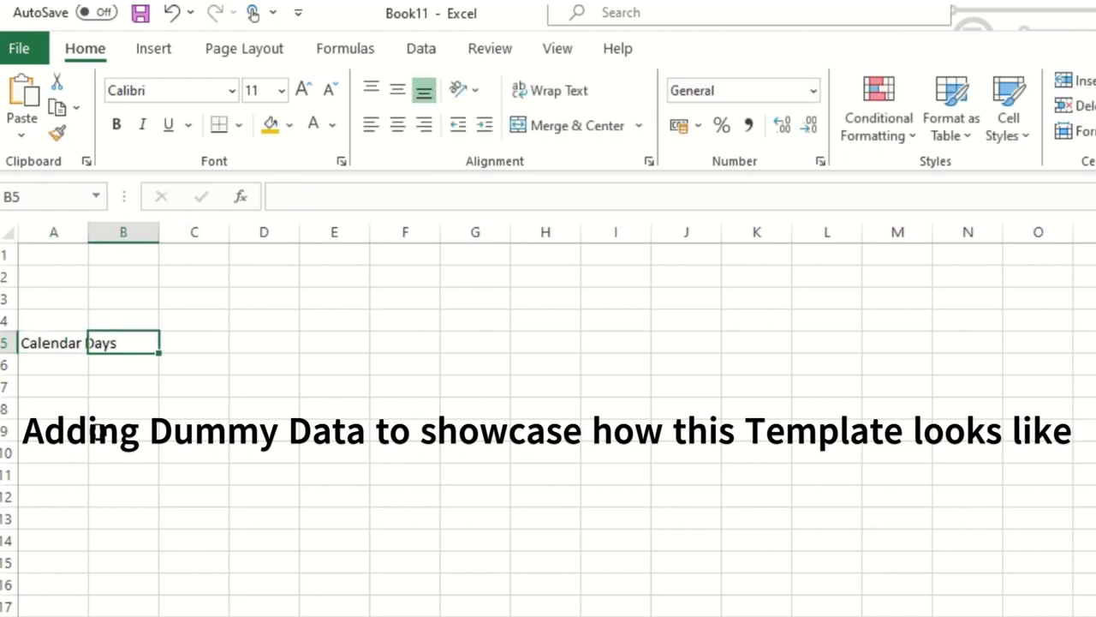
key(Return)
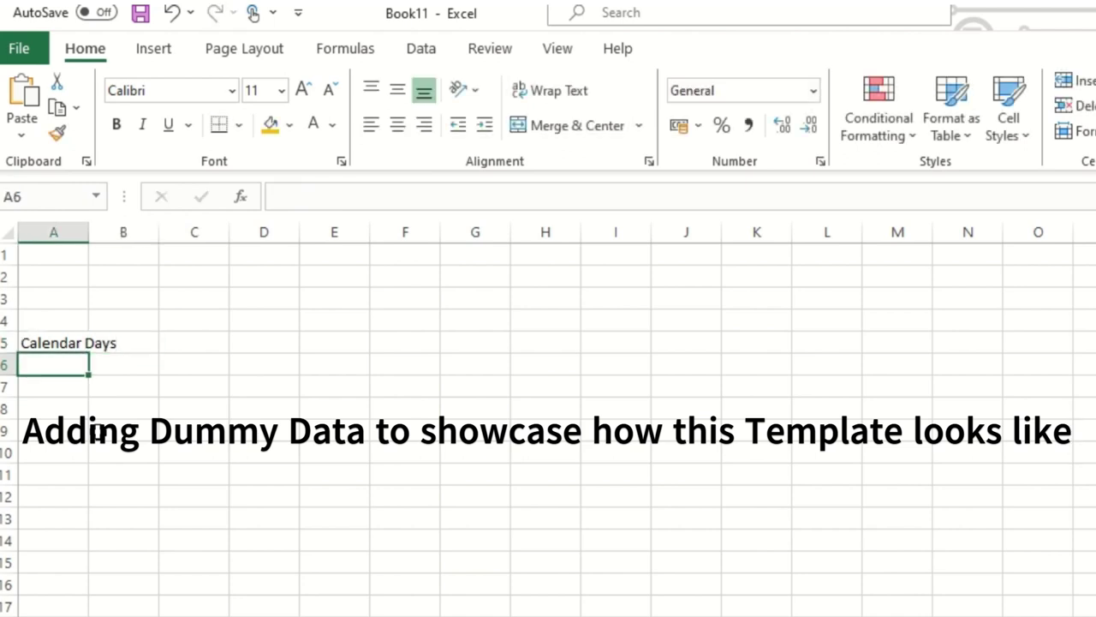
text(1/1)
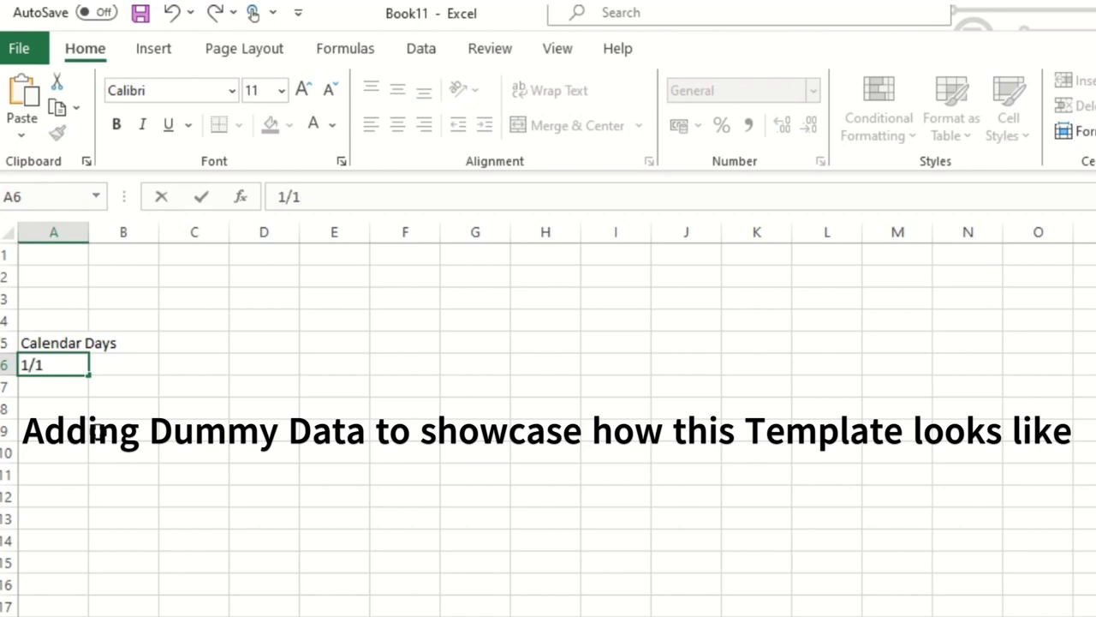
text(/202)
key(BackSpace)
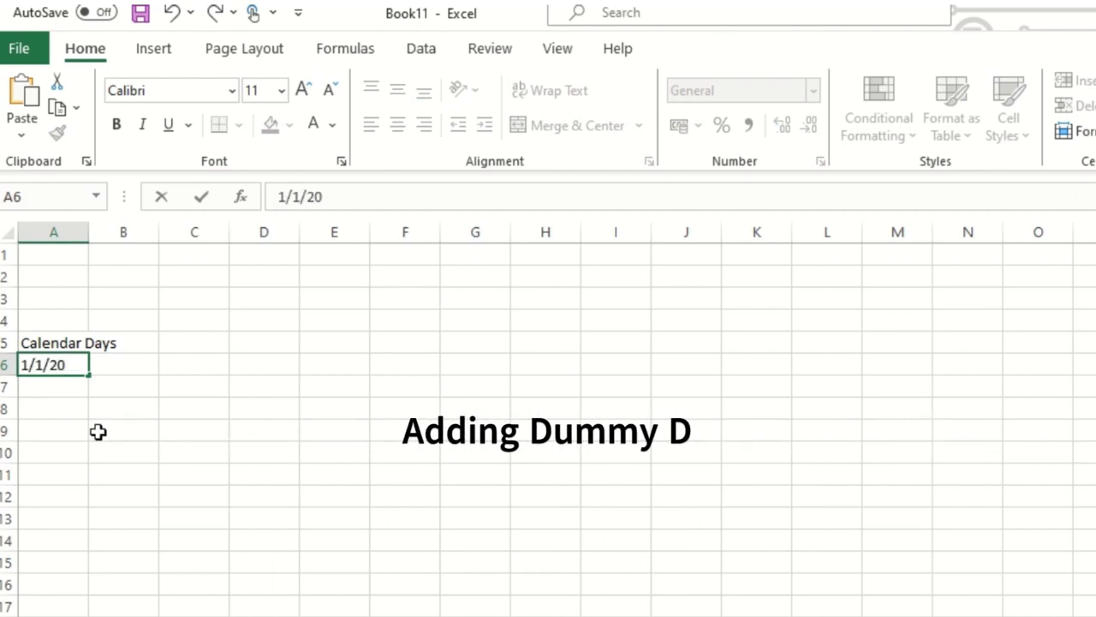
text(23)
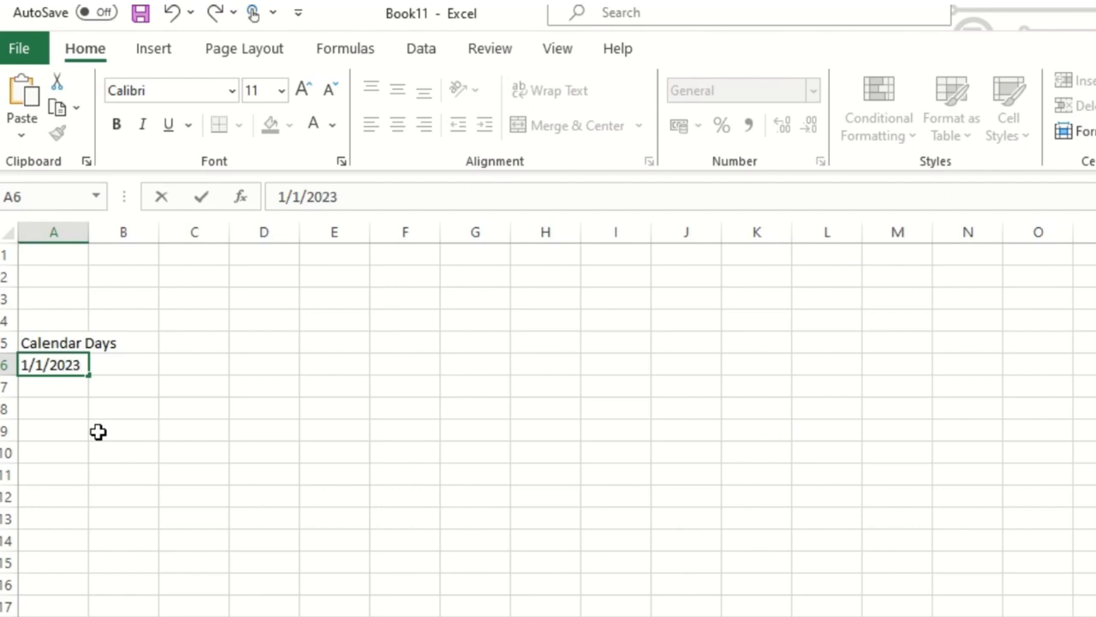
key(Return)
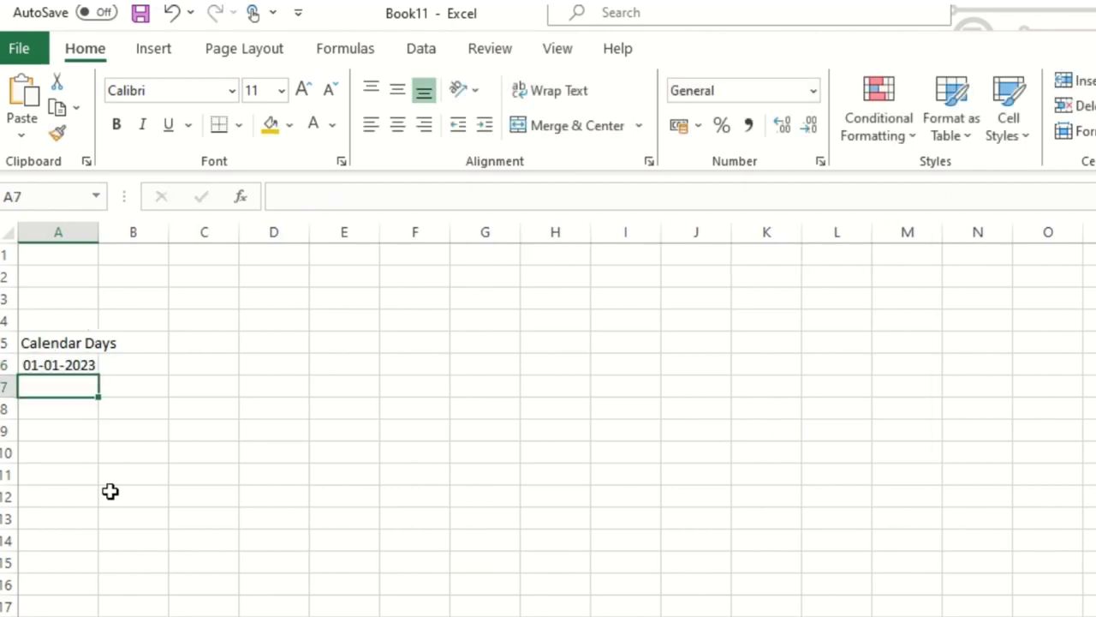
- Enter the next-day formula =A6+1 in A7
text(=)
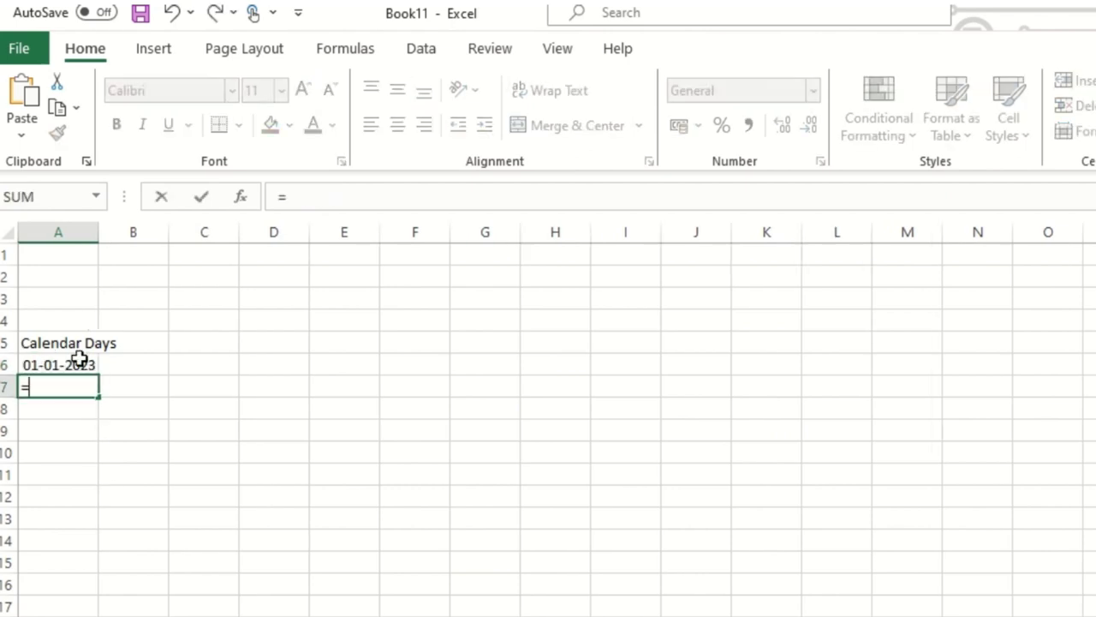
key(Up)
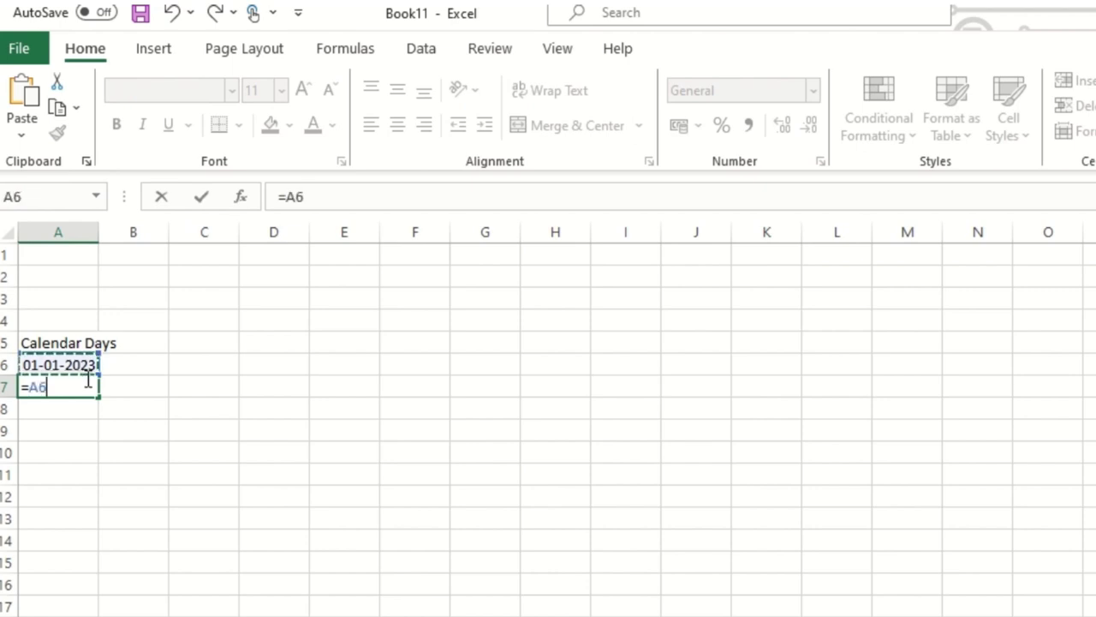
text(+1)
key(Return)
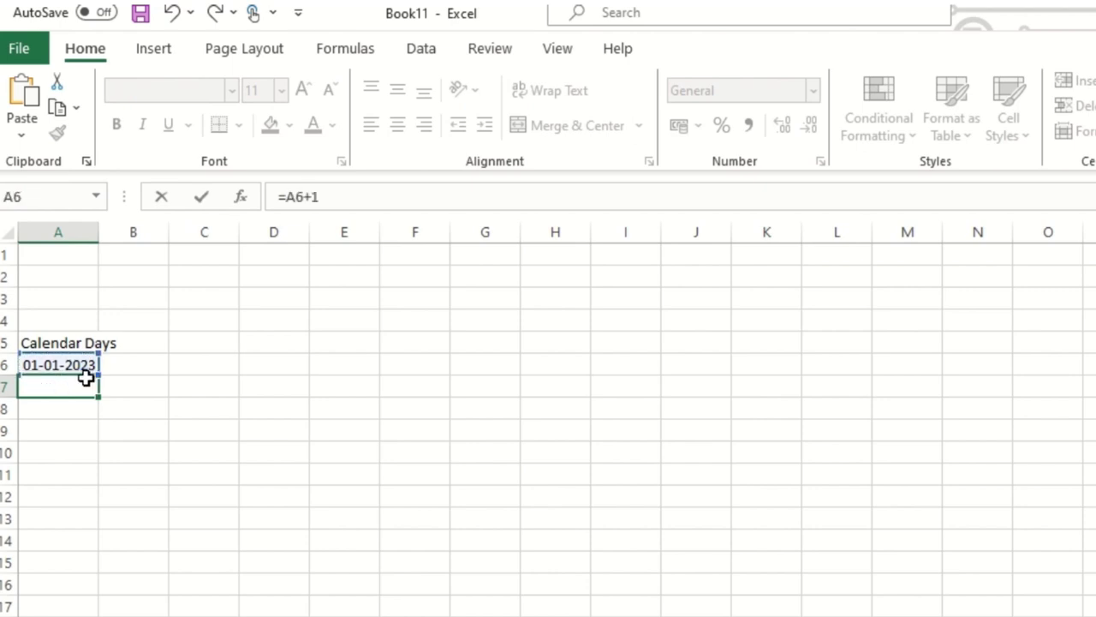
- Fill the date series down column A, clearing rows 18–23 so A6:A17 end at 12-01-2023
click(87, 383)
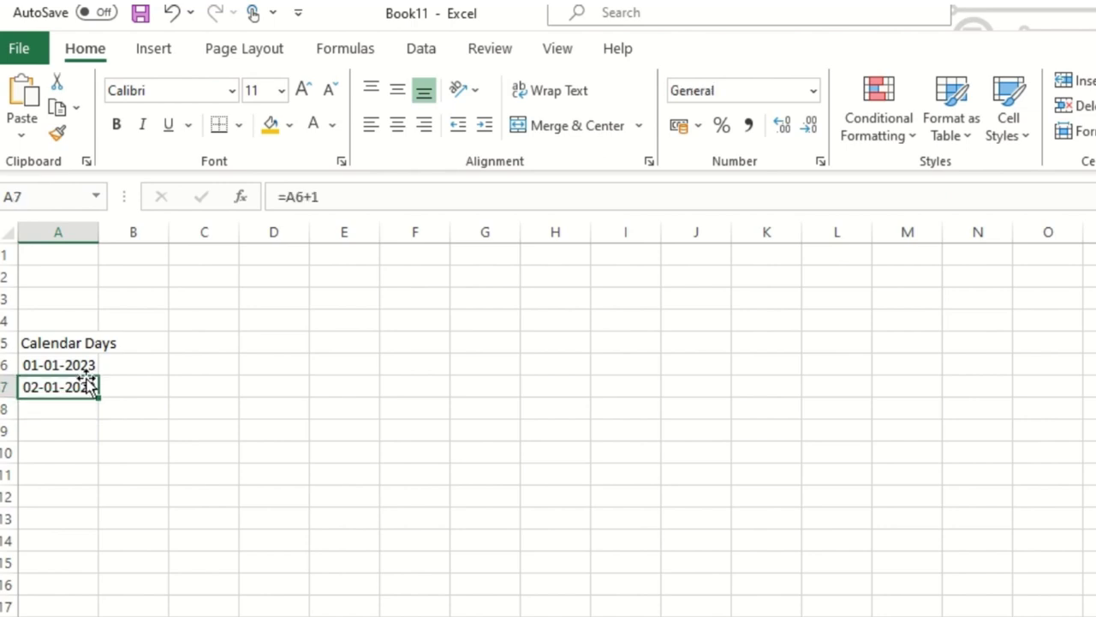
drag(87, 371, 86, 374)
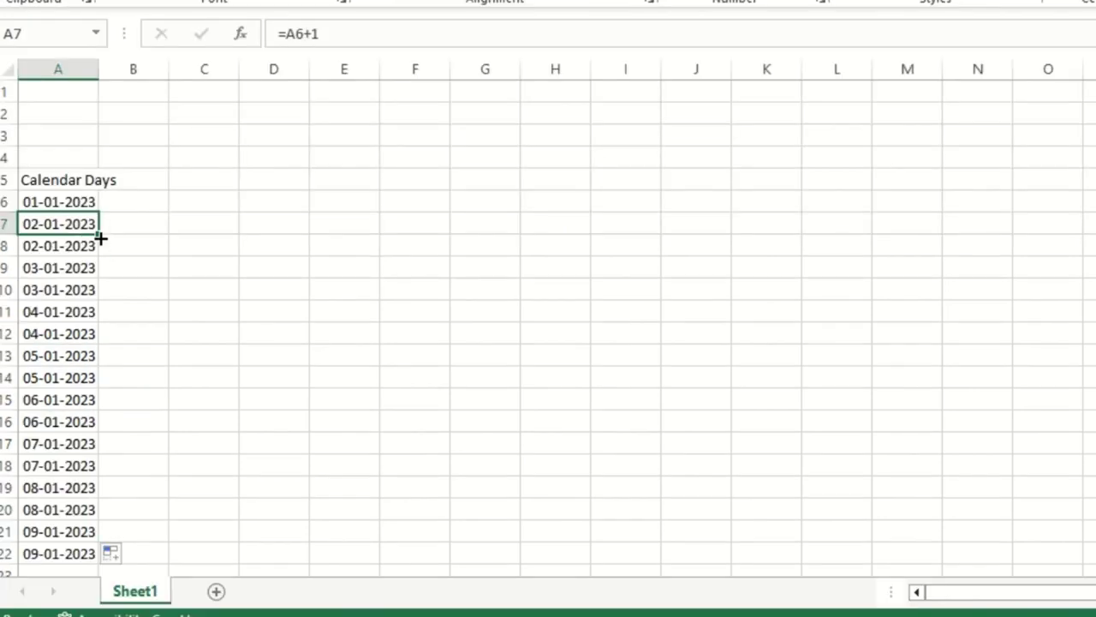
drag(101, 239, 133, 582)
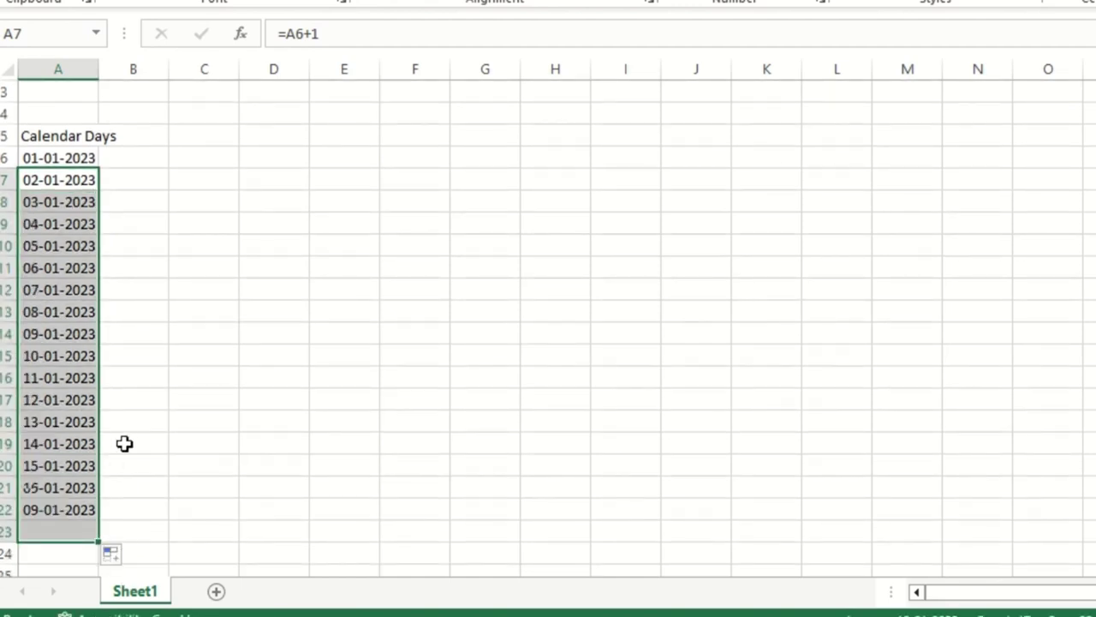
click(73, 334)
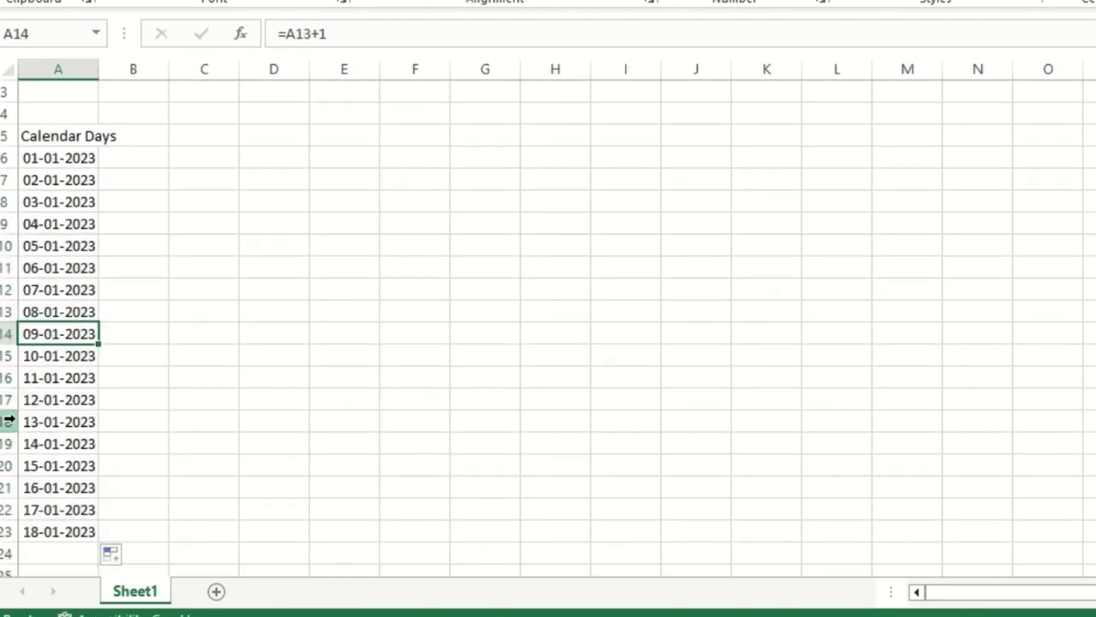
drag(8, 420, 34, 525)
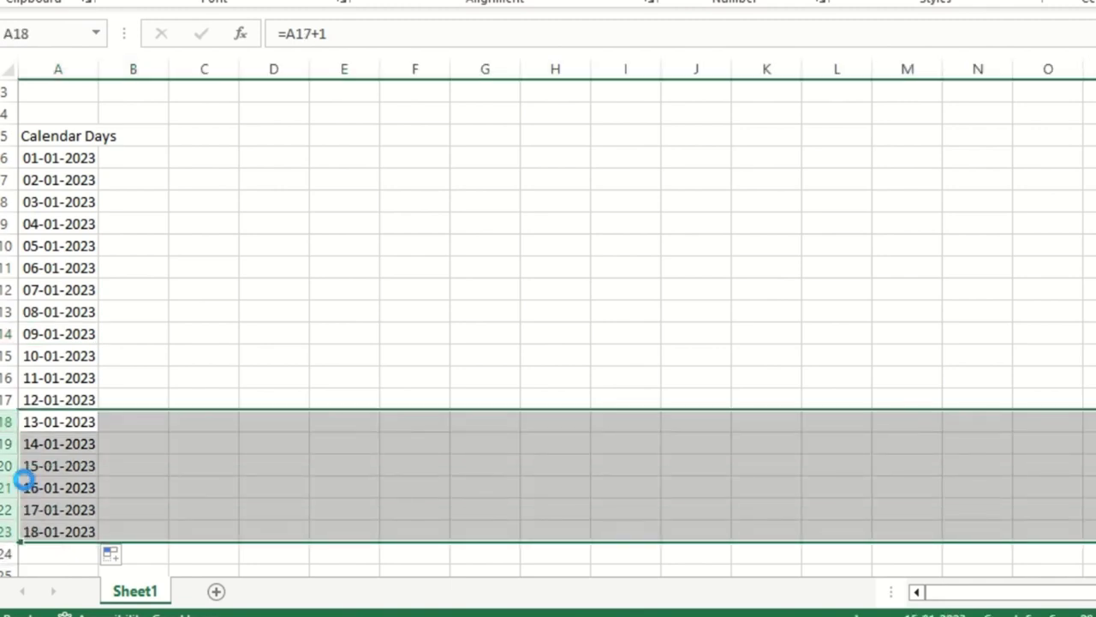
key(Delete)
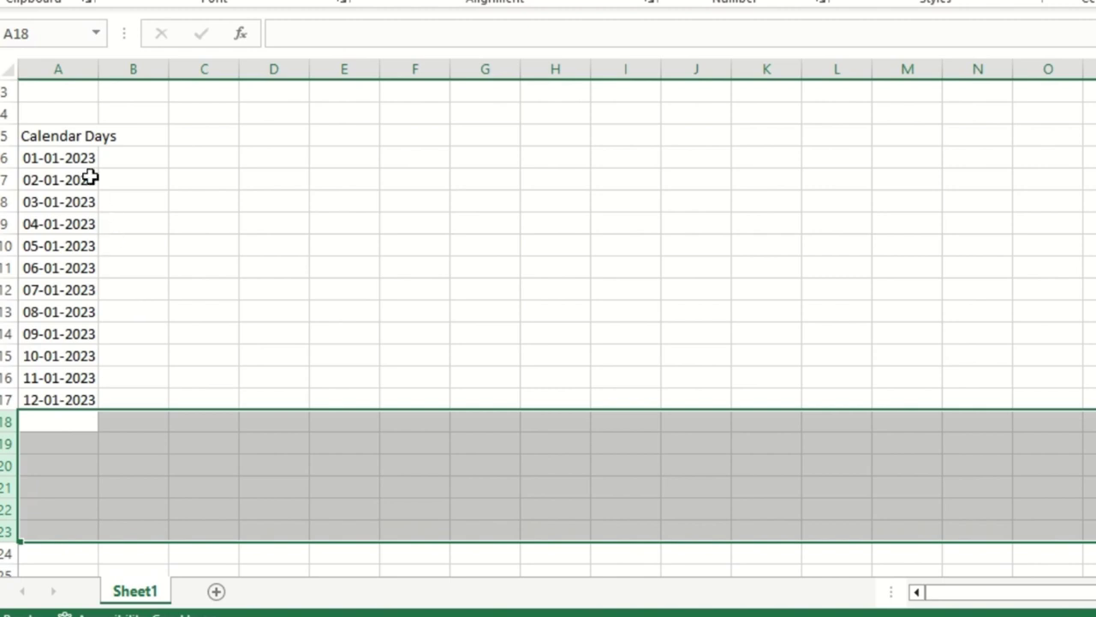
drag(90, 162, 87, 399)
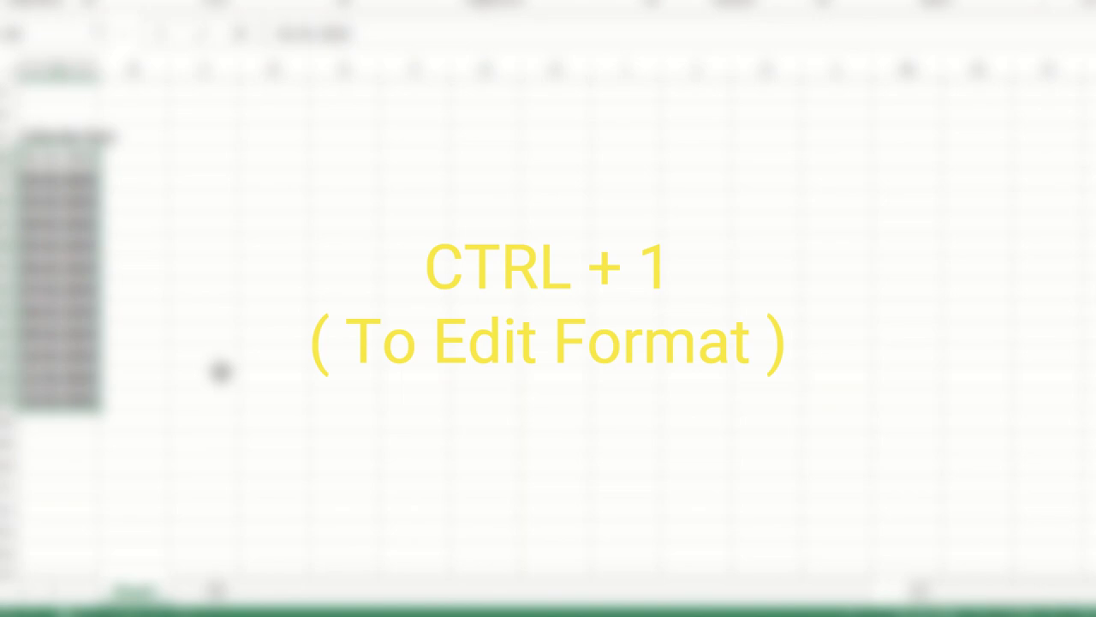
- Give the dates in A6:A17 the custom number format DD-MM
key(ctrl+1)
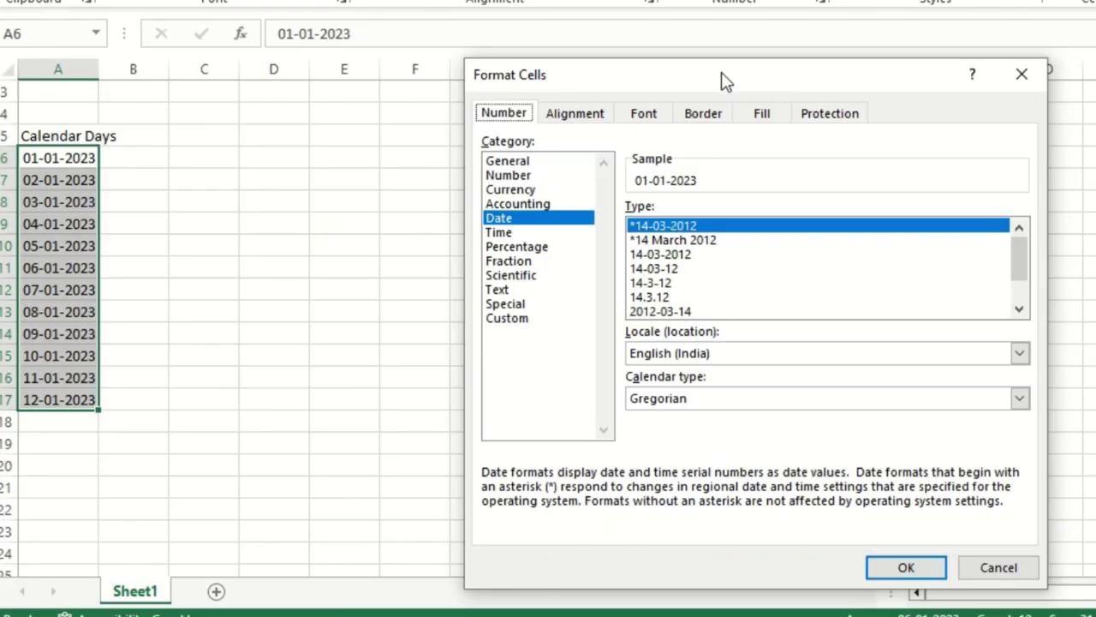
drag(722, 73, 467, 46)
click(287, 292)
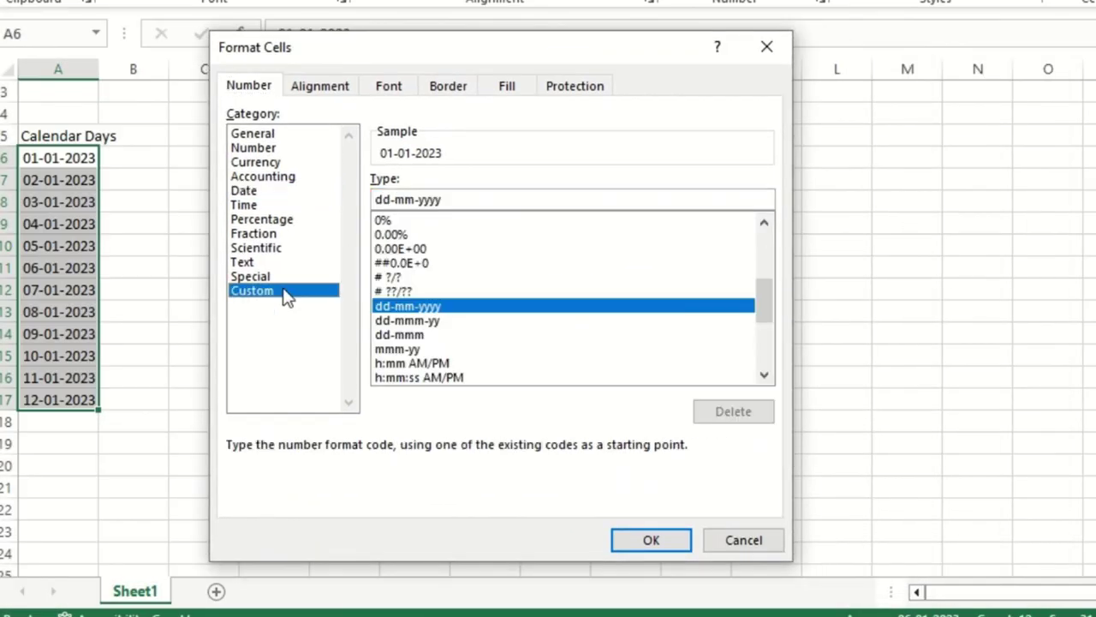
drag(458, 198, 294, 201)
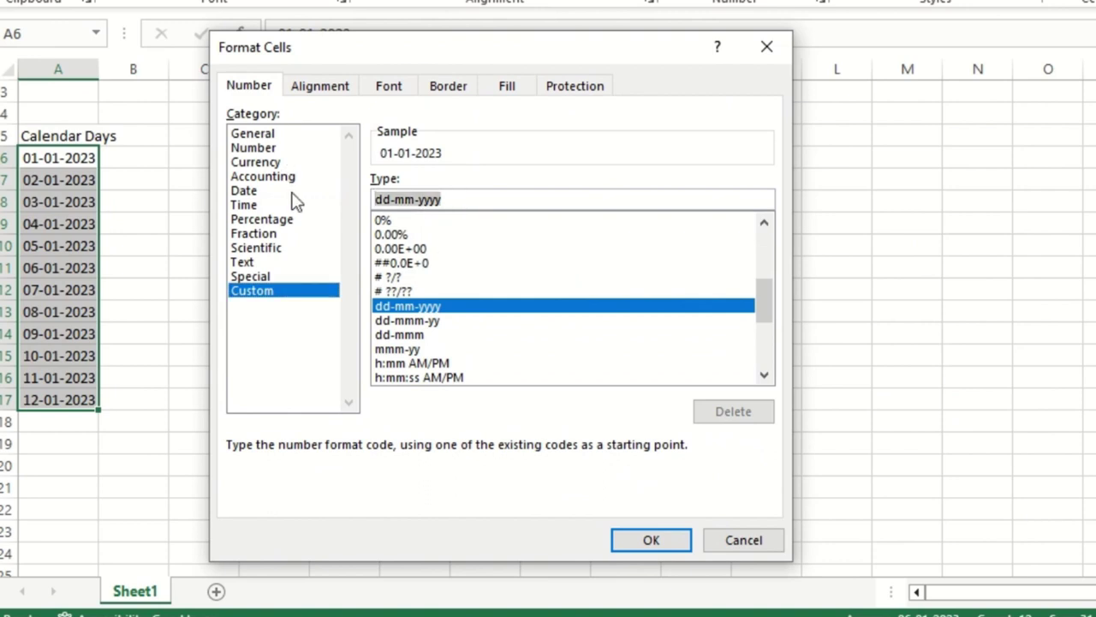
text(MM)
key(BackSpace)
key(BackSpace)
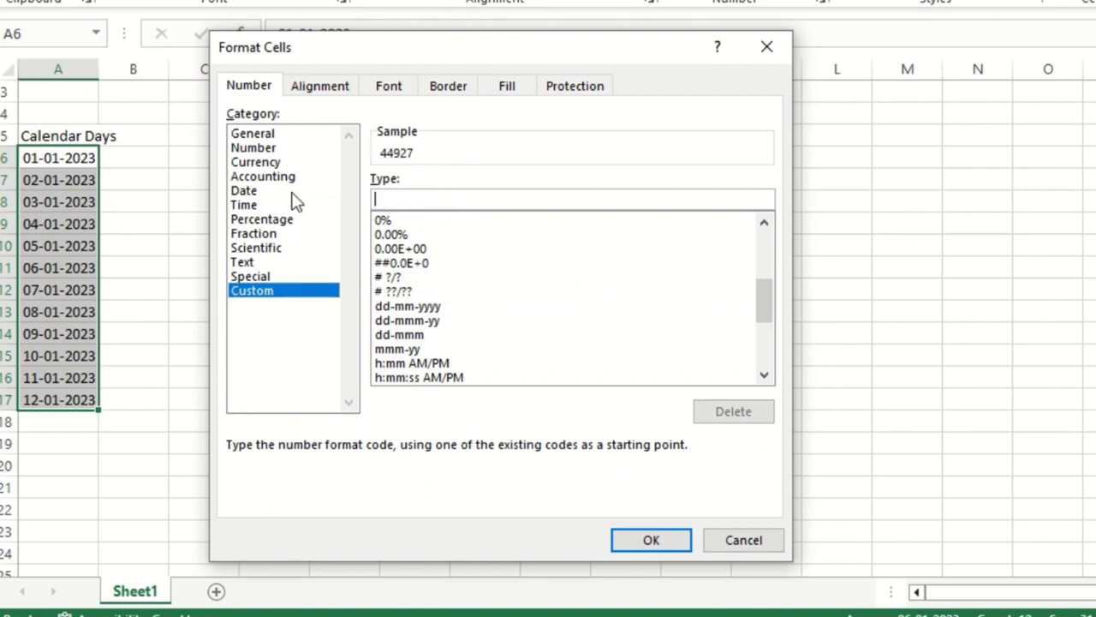
text(DD-)
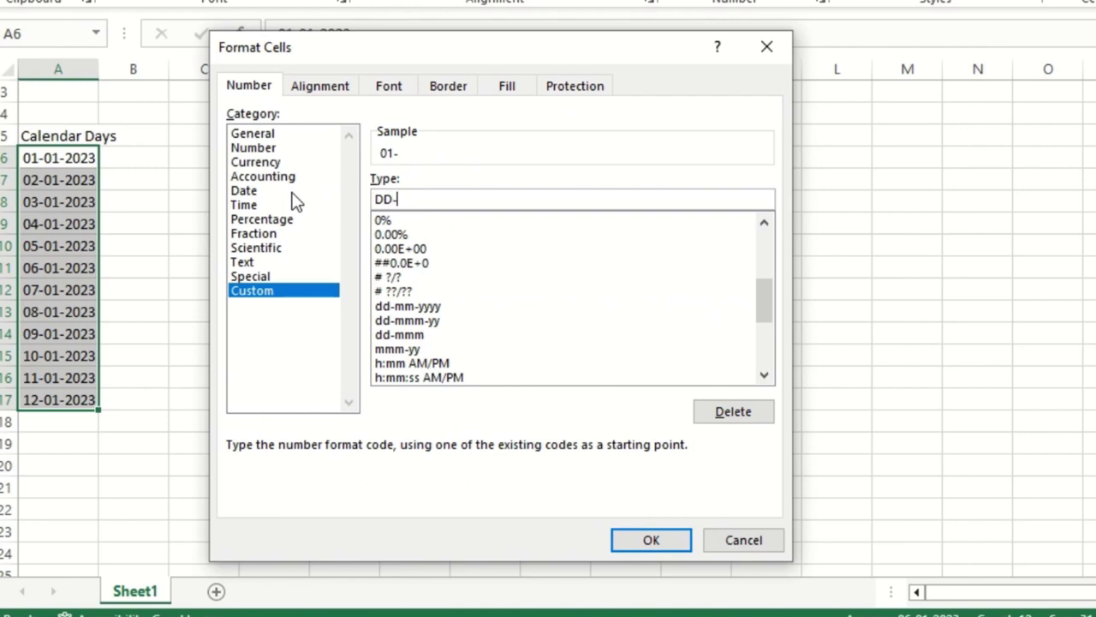
text(MM)
click(635, 541)
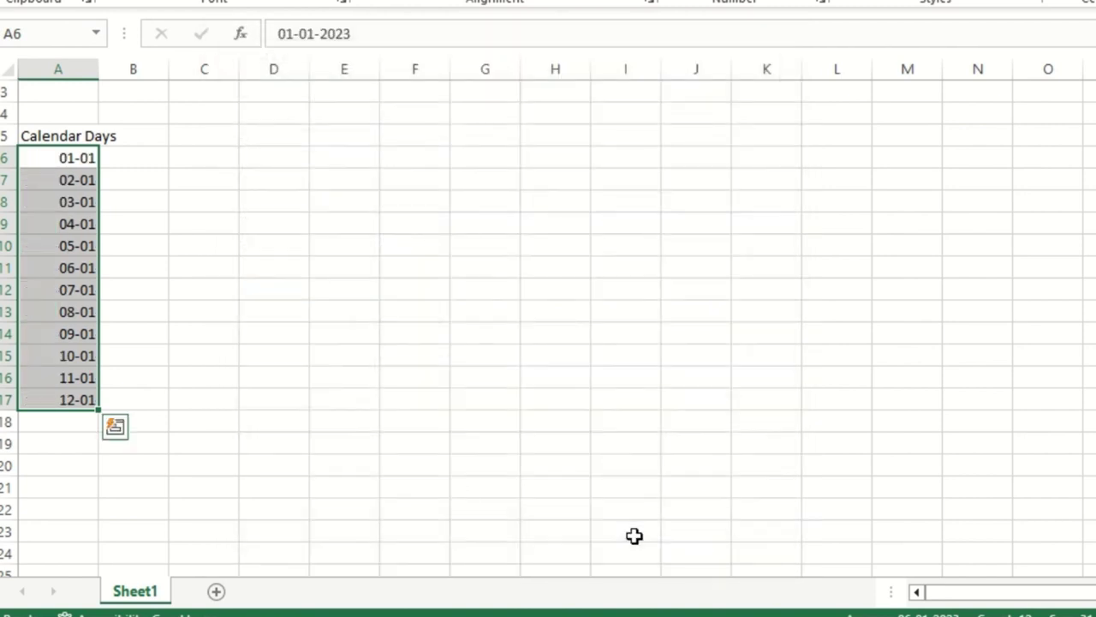
- AutoFit column A to the width of its dates
click(190, 156)
double_click(98, 70)
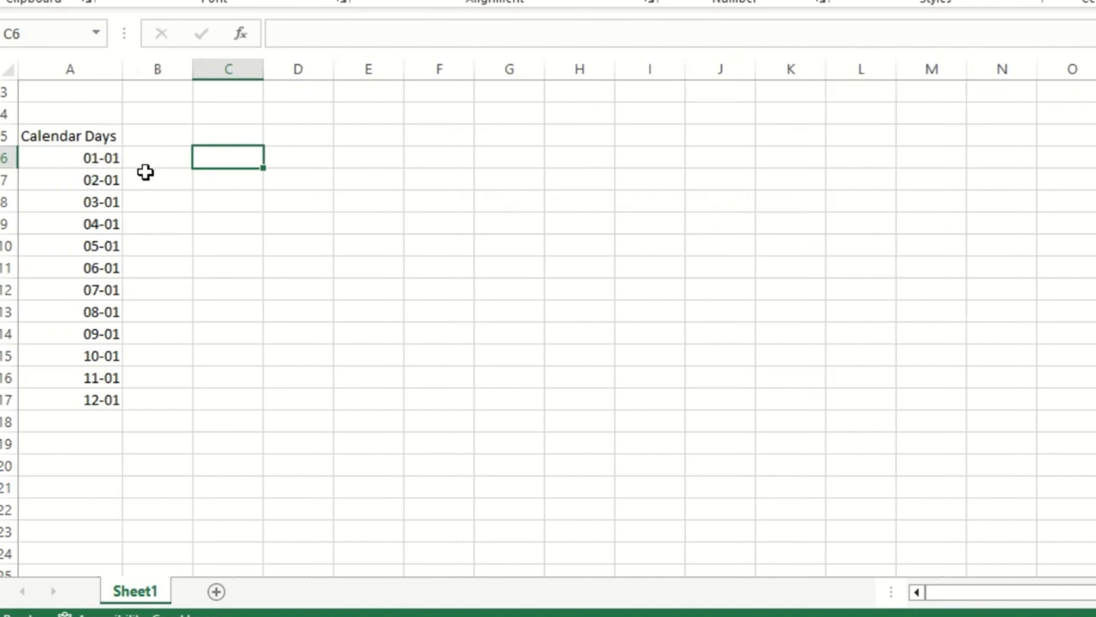
drag(74, 168, 95, 385)
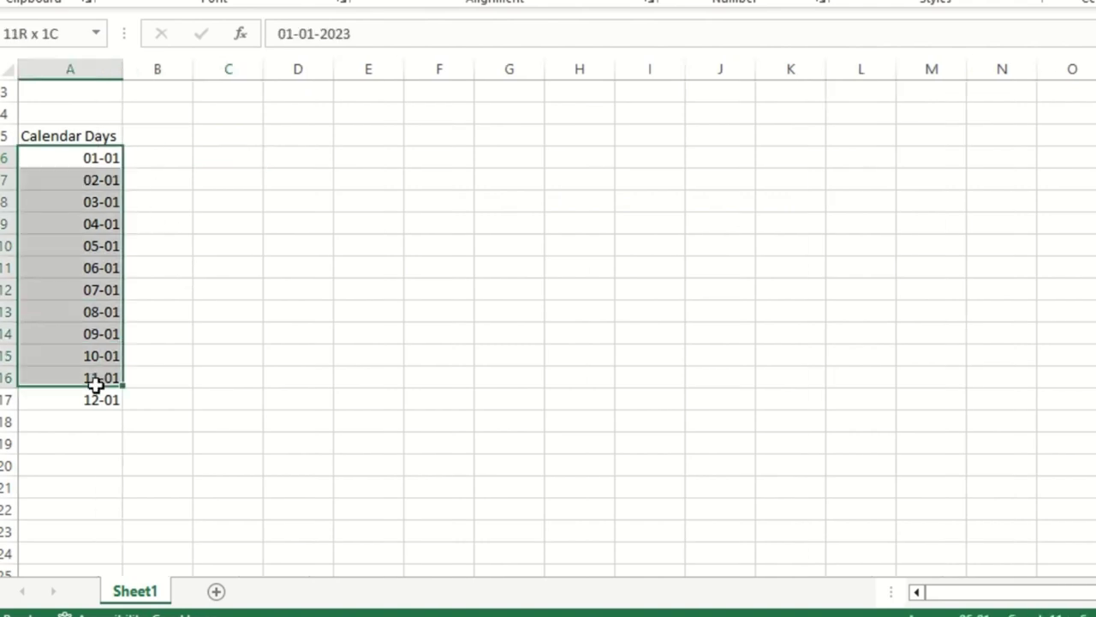
- Enter the headers Planned Hrs in B5 and actual Hrs in C5
click(164, 163)
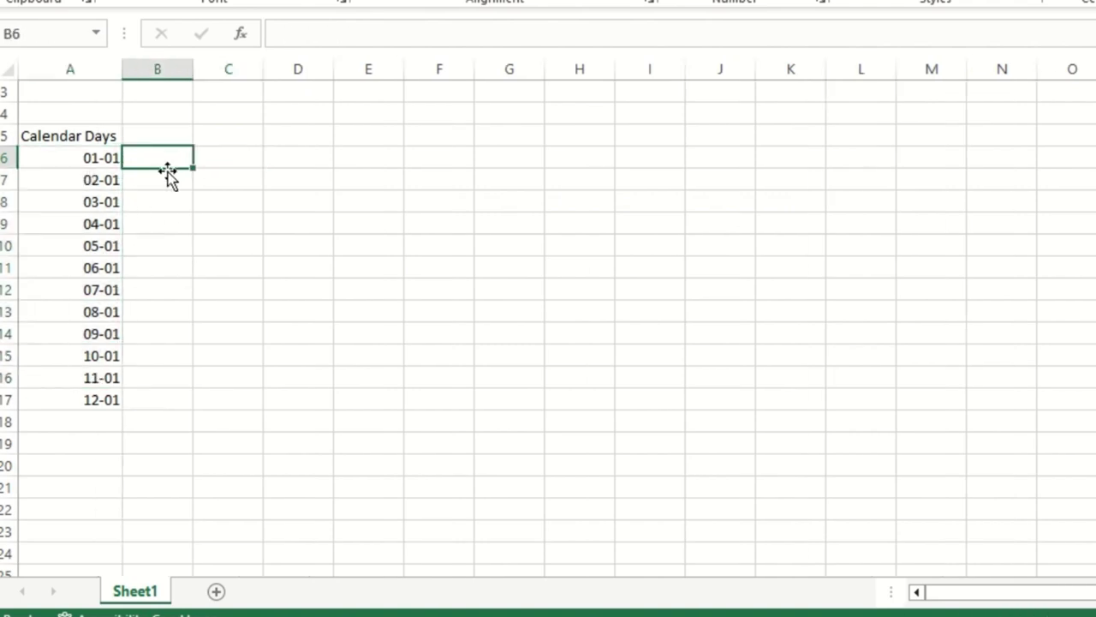
key(Up)
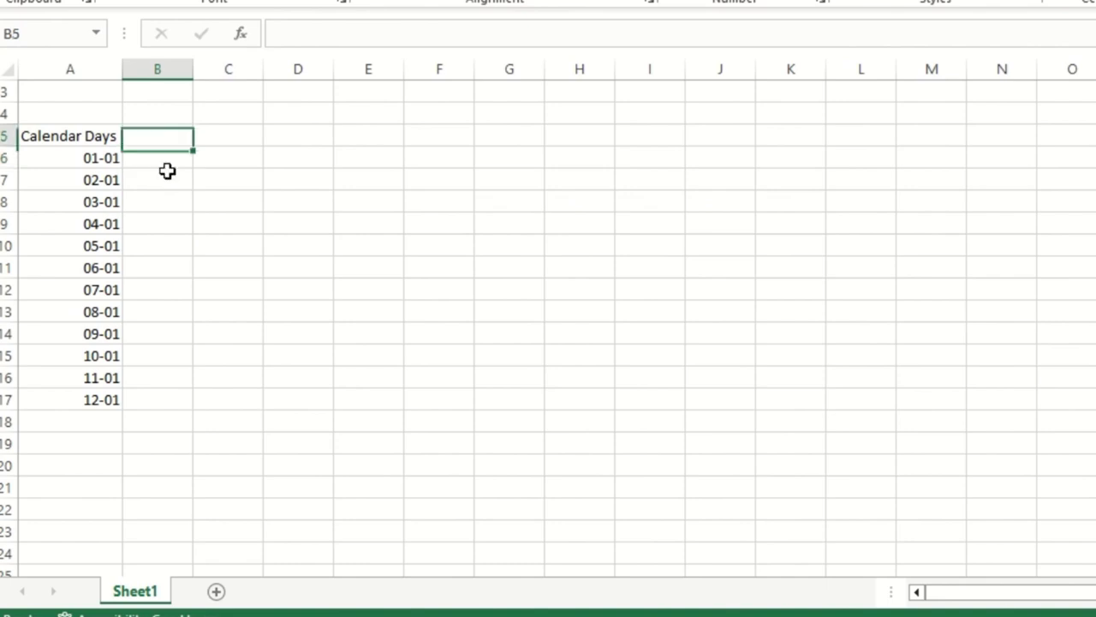
text(P)
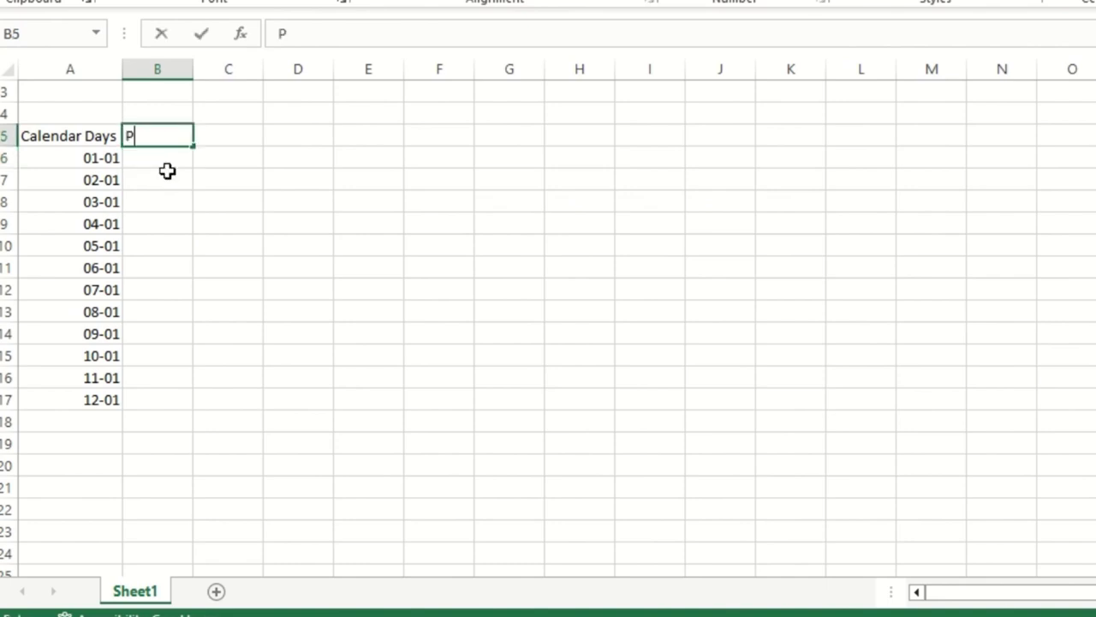
text(lanned Hrs)
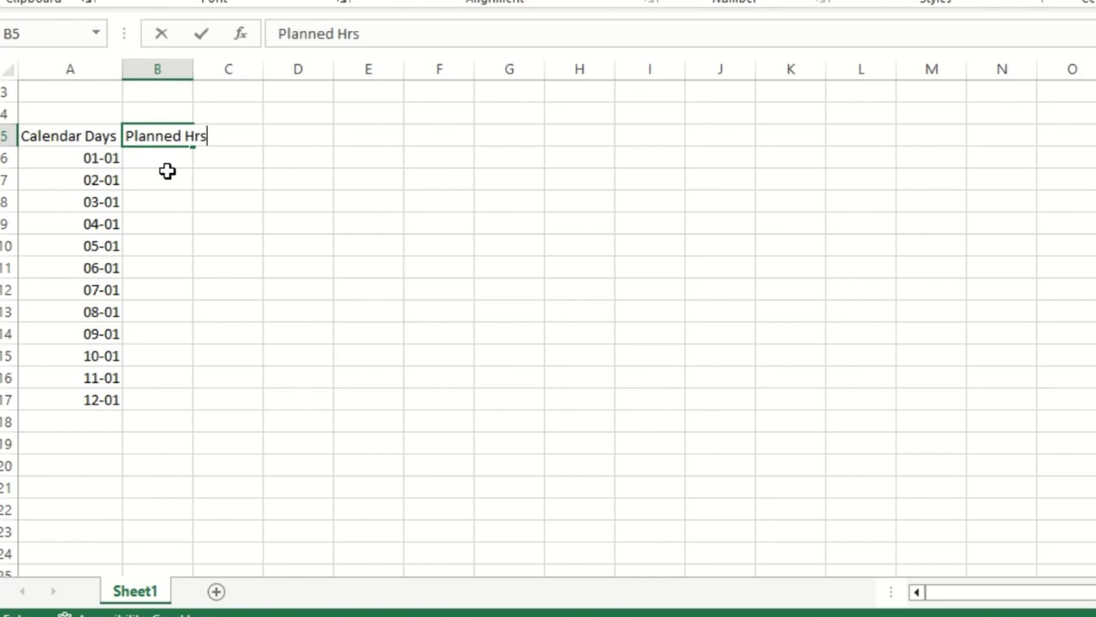
key(Tab)
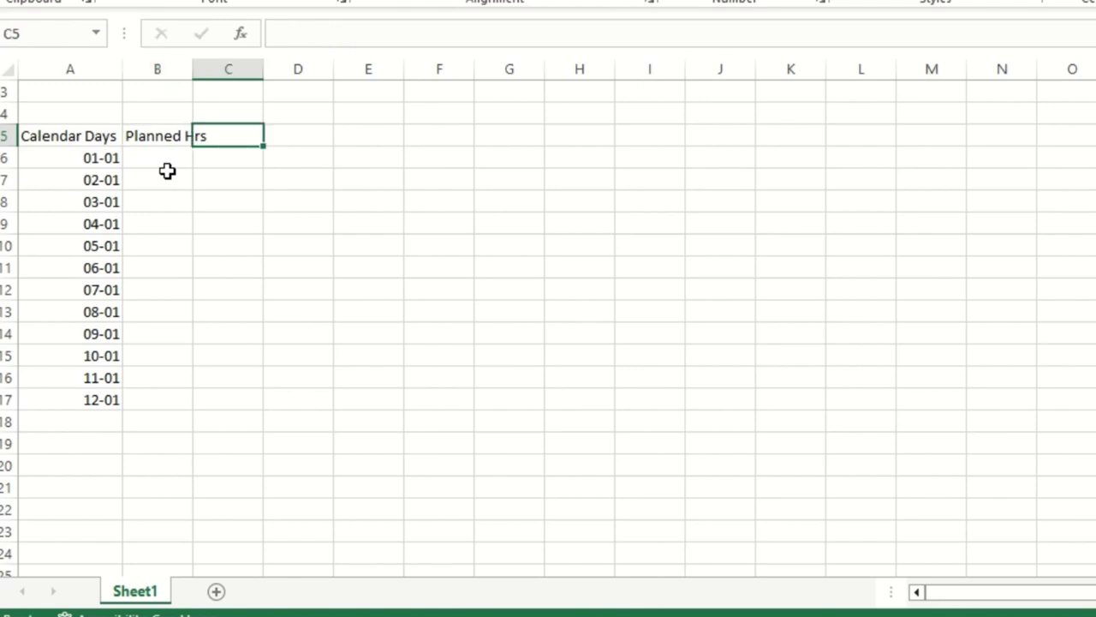
text(actual Hrs)
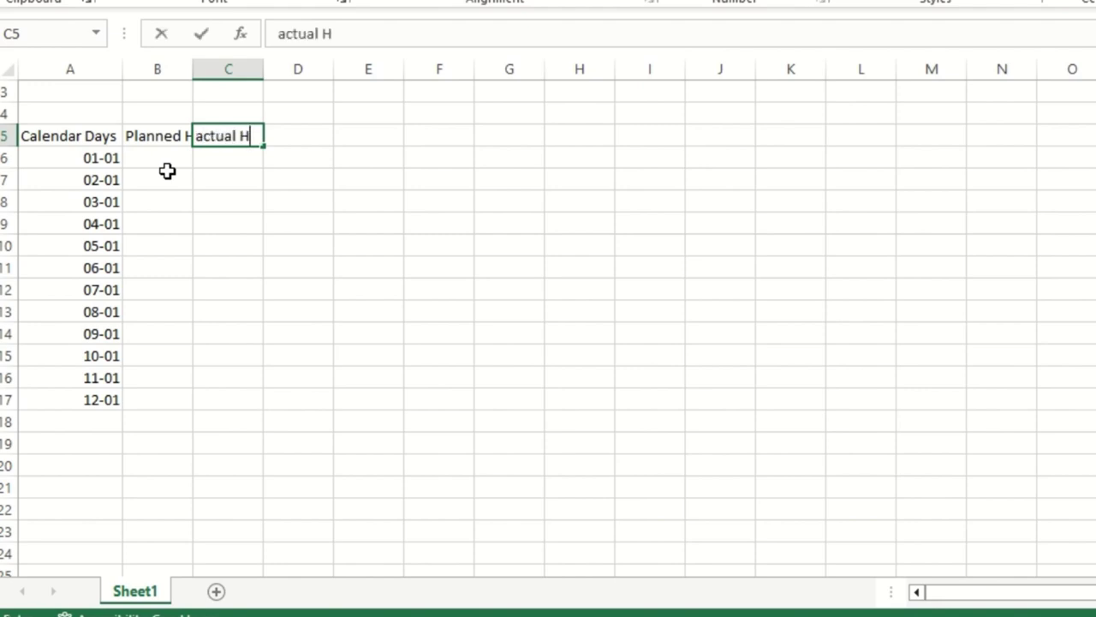
- Enter =RANDBETWEEN(20,500) in B6 using formula AutoComplete
click(168, 168)
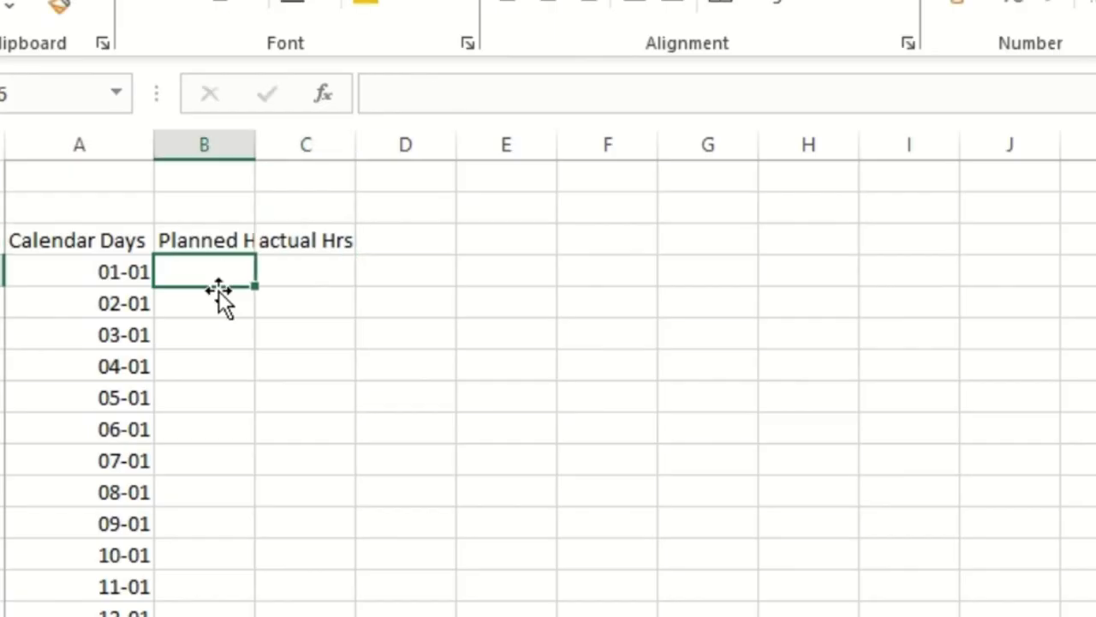
key(Return)
key(Up)
text(=ran)
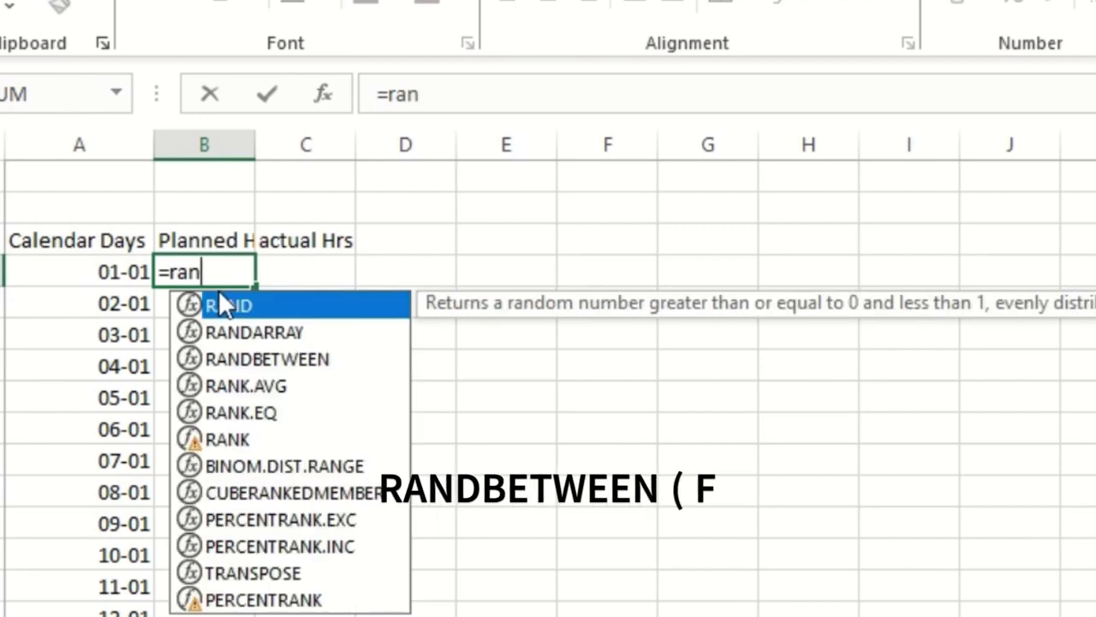
text(d)
key(Down)
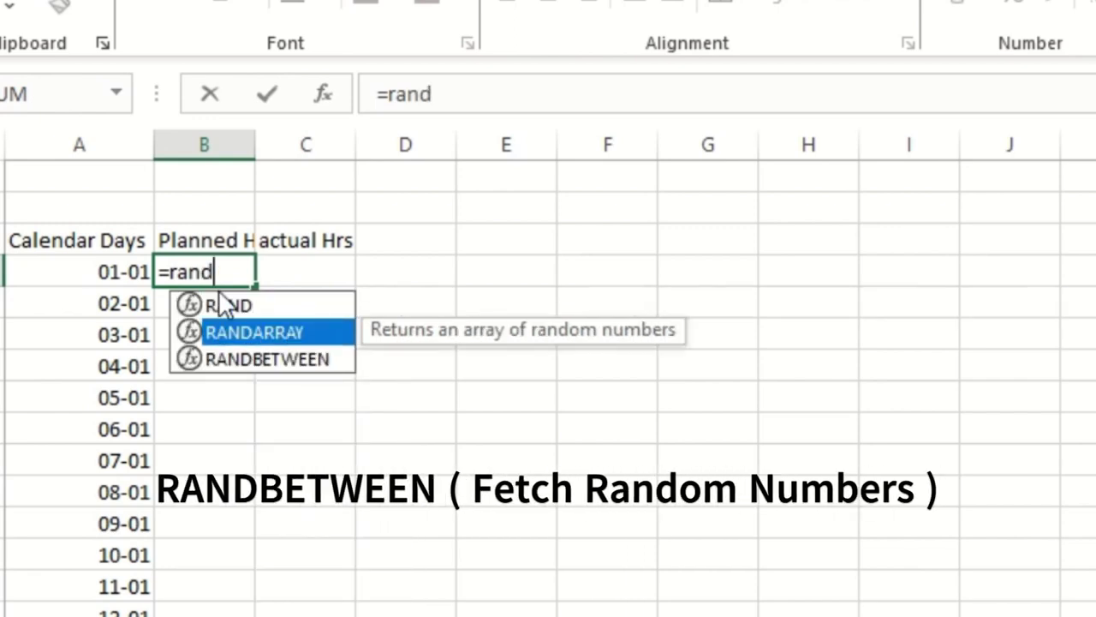
key(Down)
key(Tab)
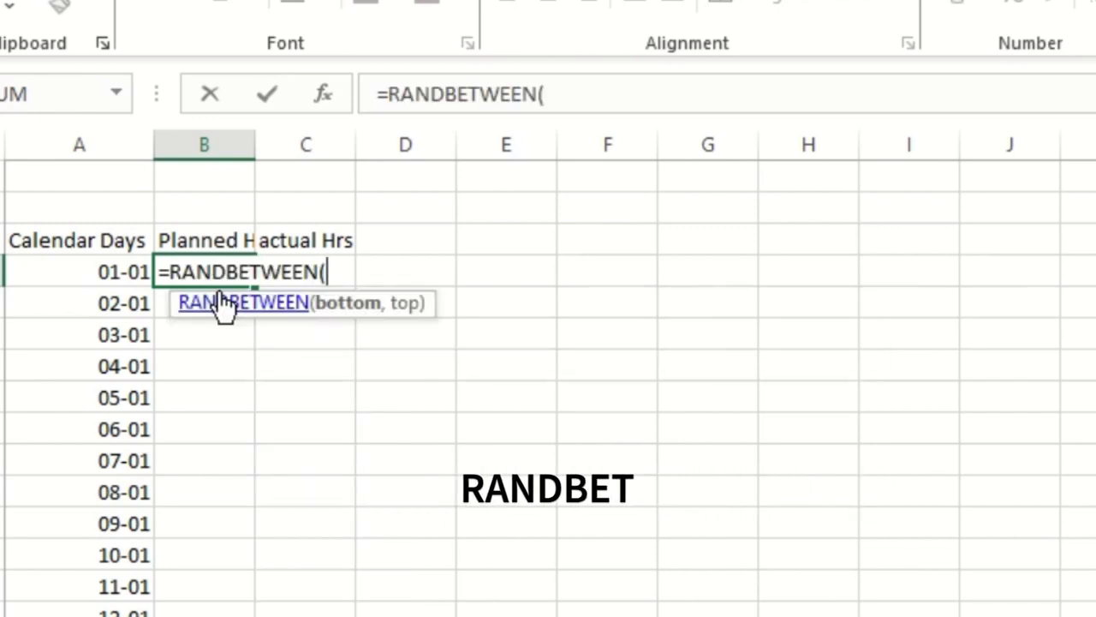
text(20,)
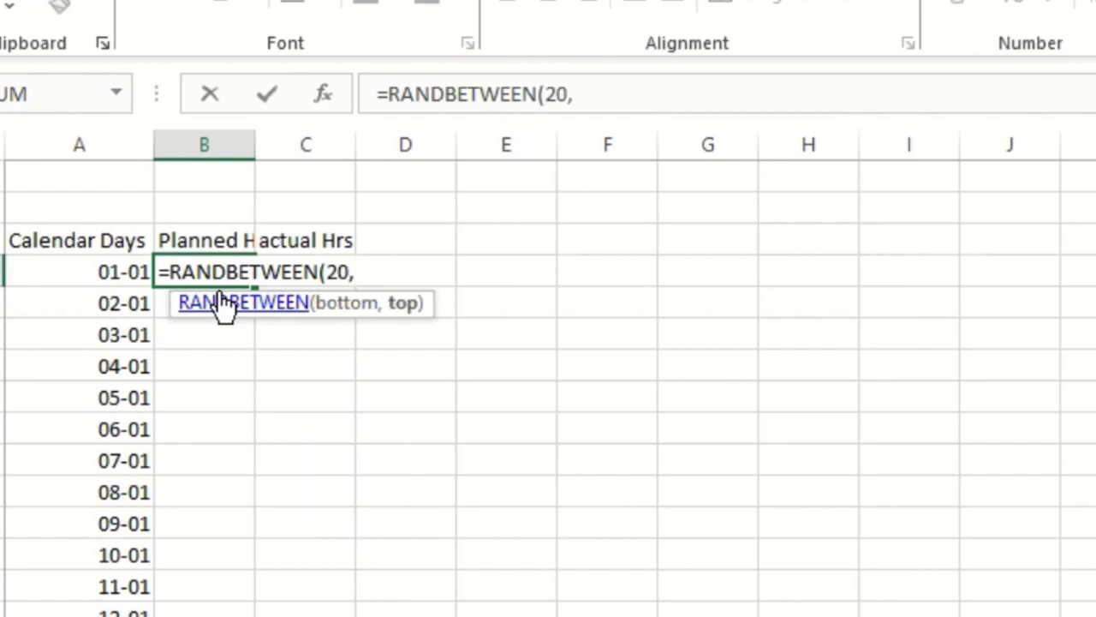
text(90)
key(BackSpace)
key(BackSpace)
text(500)
key(Return)
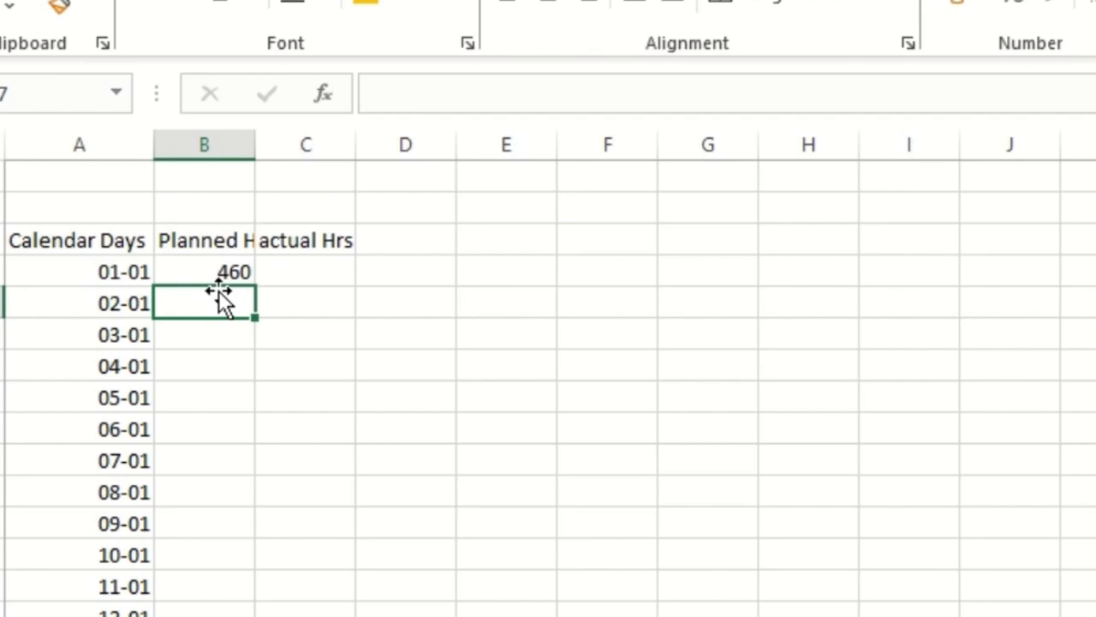
- Change the B6 formula's upper bound to 40, making it =RANDBETWEEN(20,40)
click(228, 271)
click(609, 97)
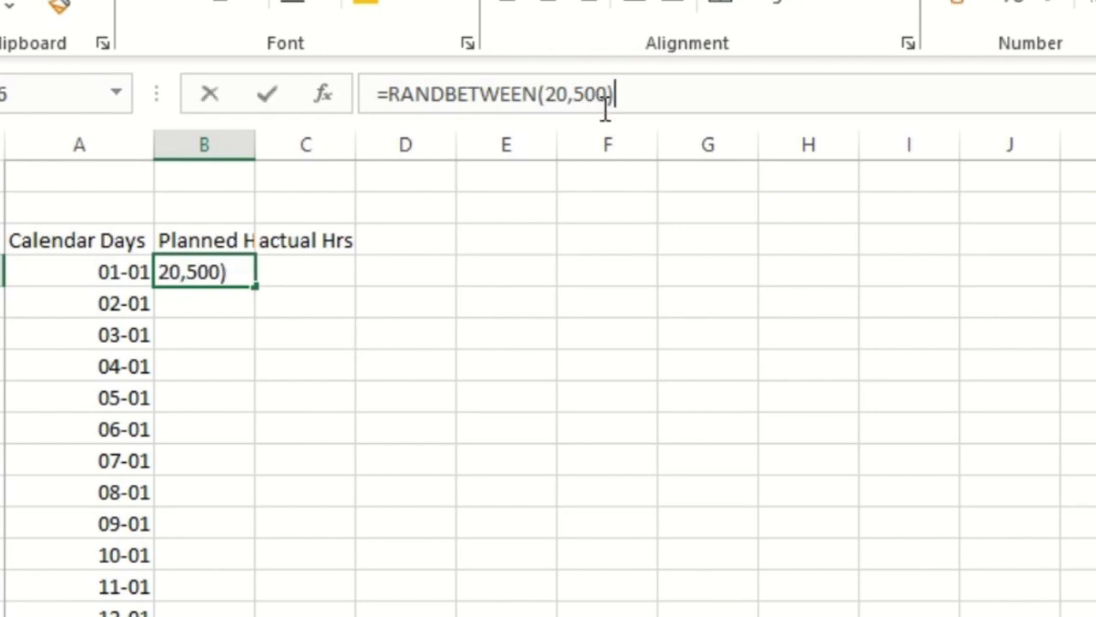
key(Left)
key(Left)
key(Left)
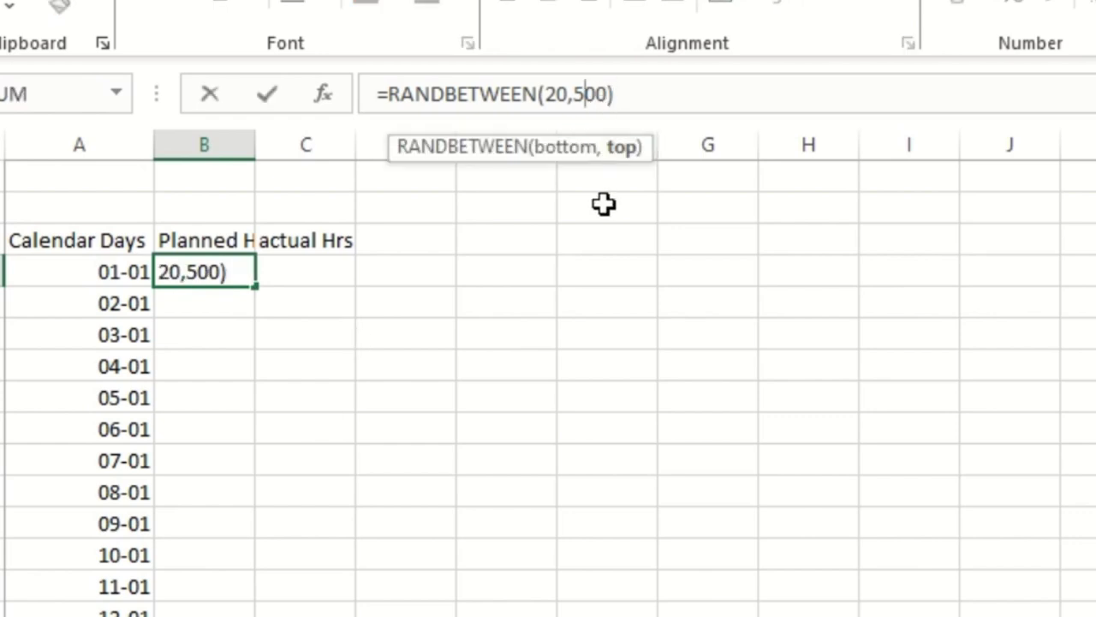
key(BackSpace)
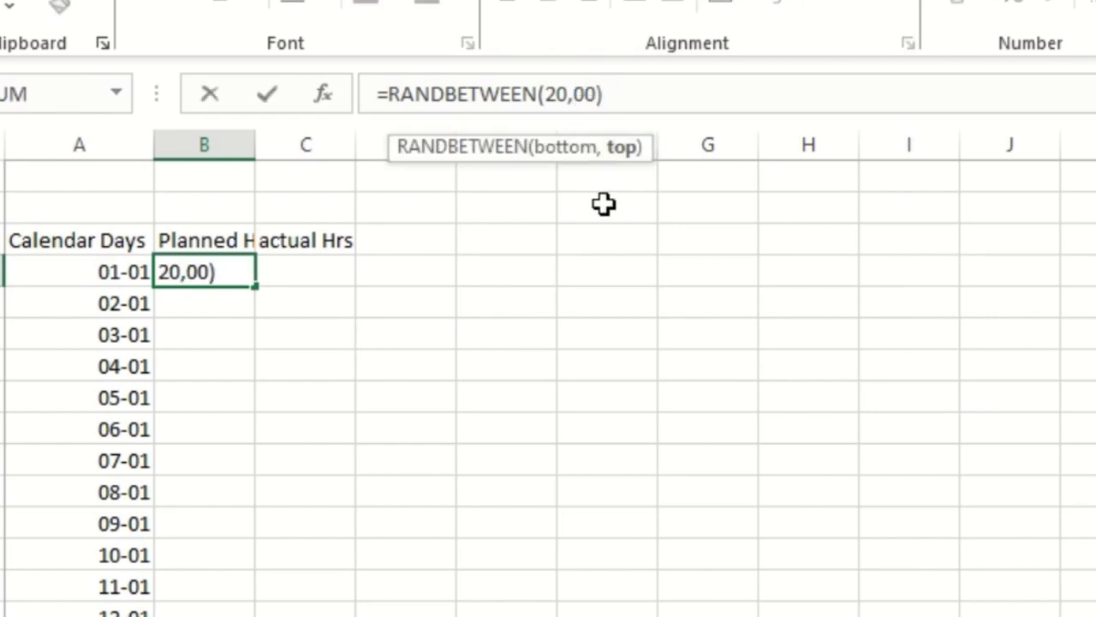
key(Delete)
key(Delete)
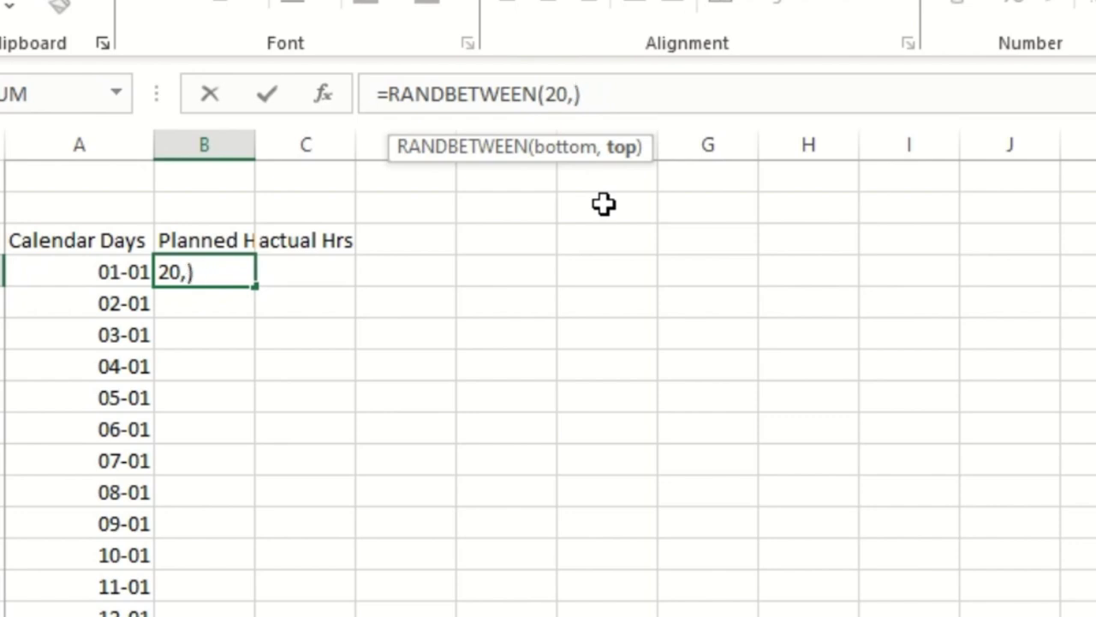
text(40)
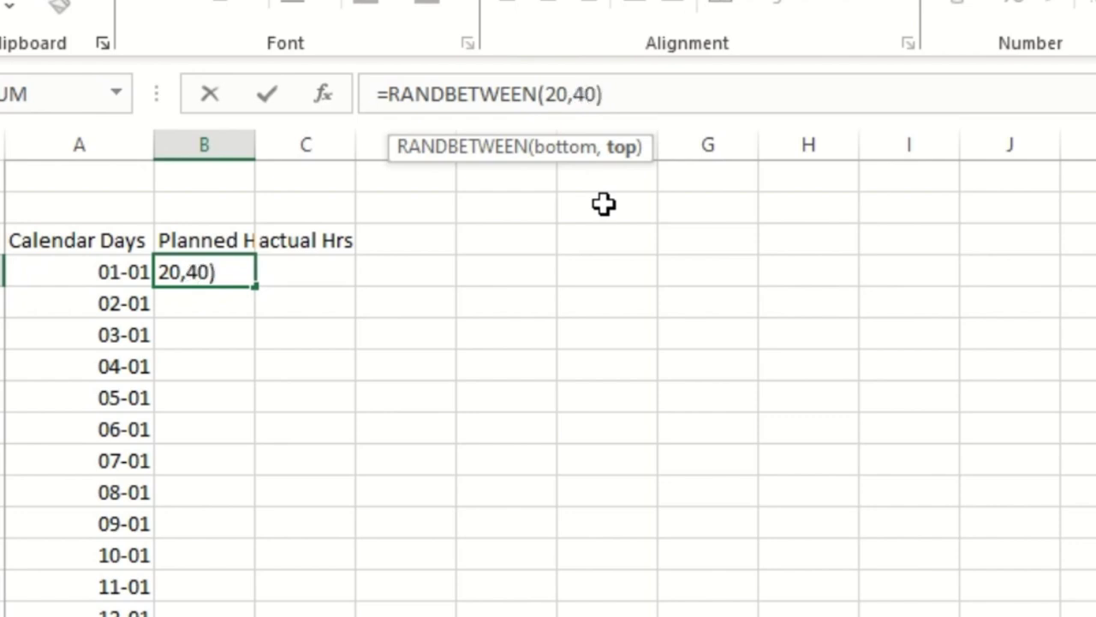
key(Return)
- Fill the RANDBETWEEN formula down B6:B17 with Ctrl+D and copy B6
key(Up)
key(shift+Down)
key(shift+Down)
key(shift+Down)
key(shift+Down)
key(shift+Down)
key(shift+Down)
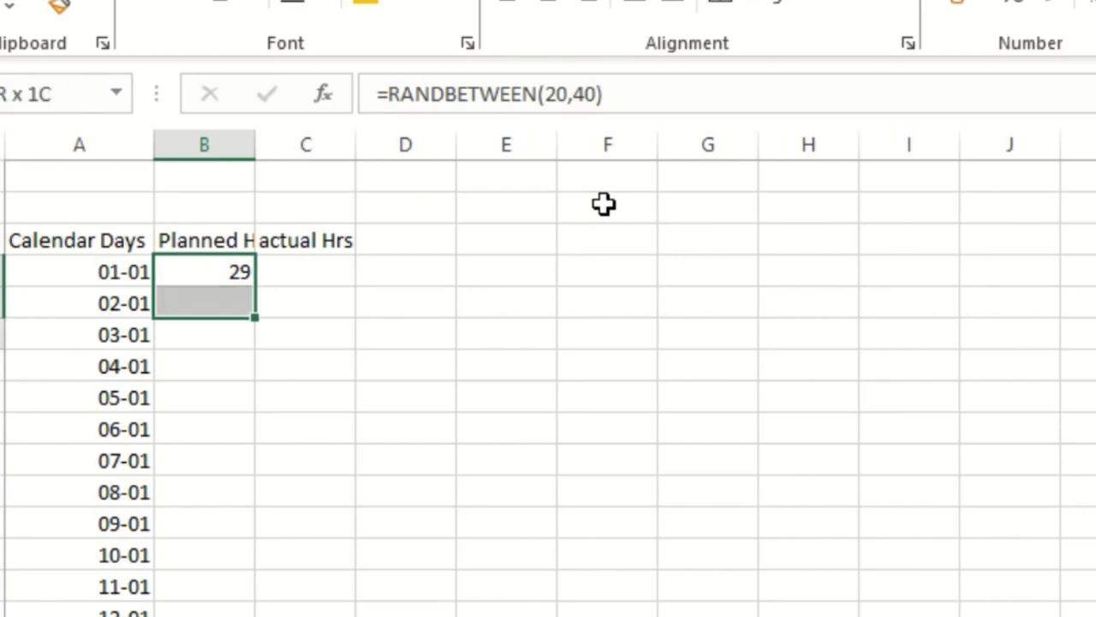
key(shift+Down)
key(shift+Down)
key(shift+Down)
key(shift+Down)
key(shift+Down)
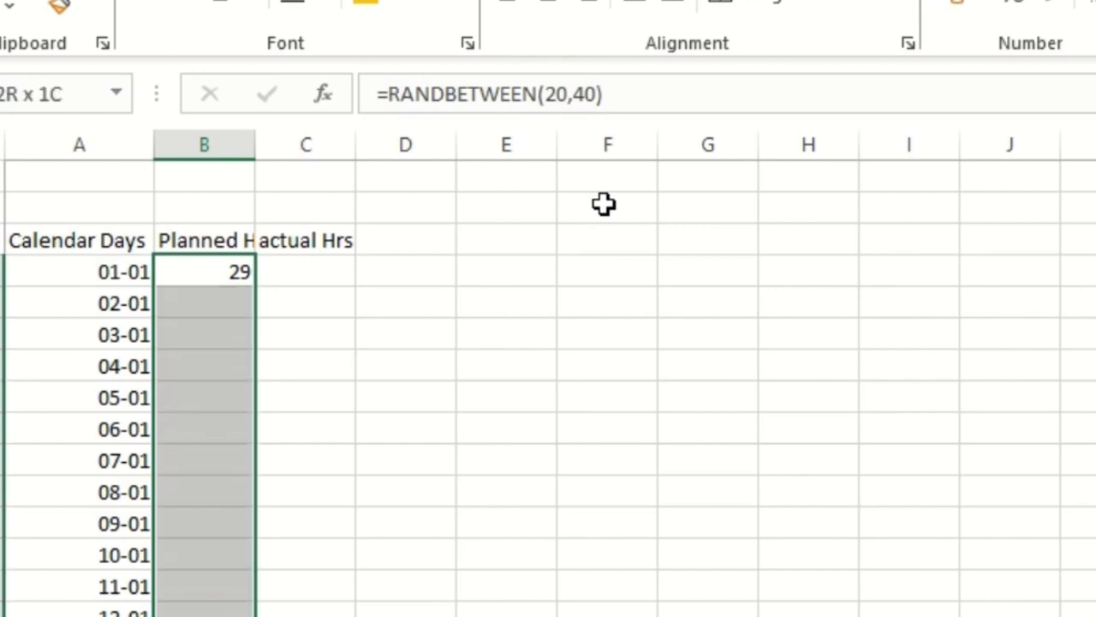
key(ctrl+d)
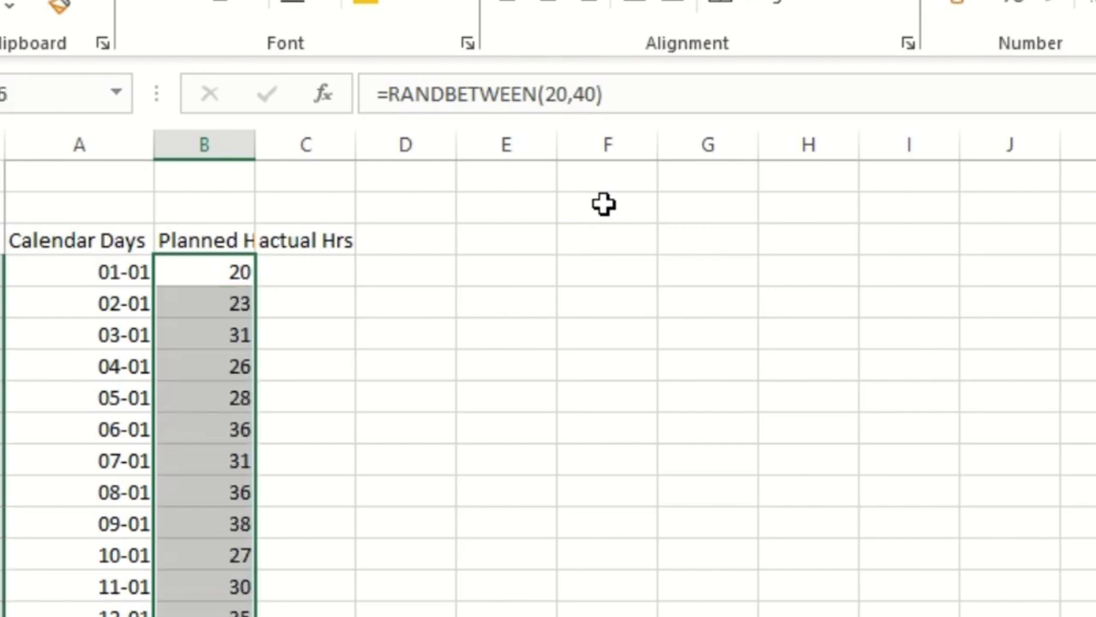
key(Right)
key(Left)
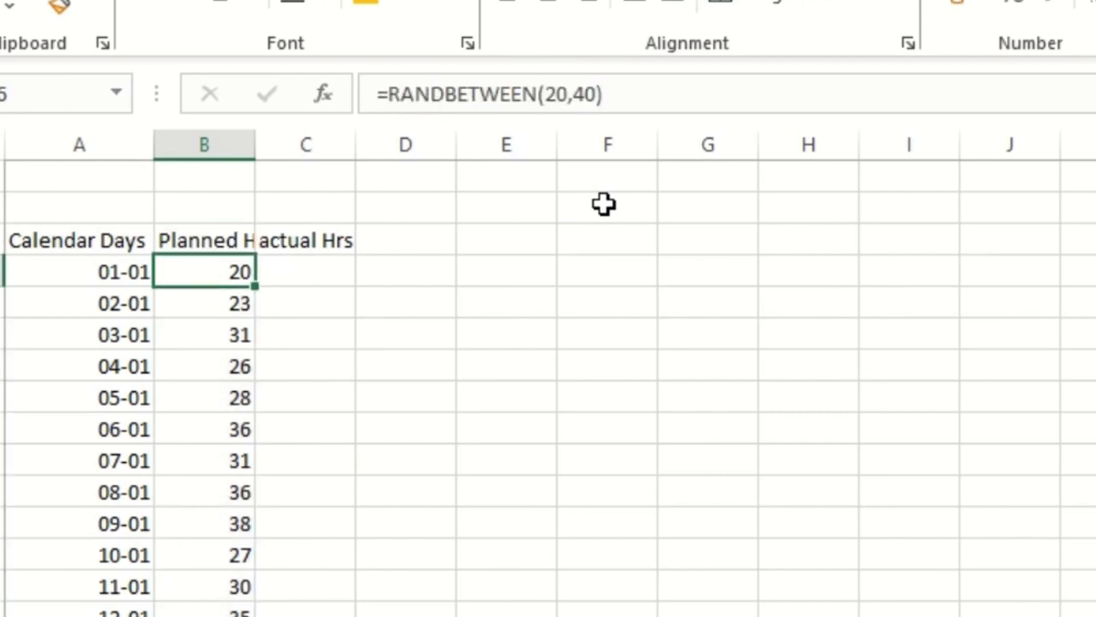
key(ctrl+c)
- Paste the RANDBETWEEN formula into the actual Hrs cells C6:C17
key(Right)
key(ctrl+v)
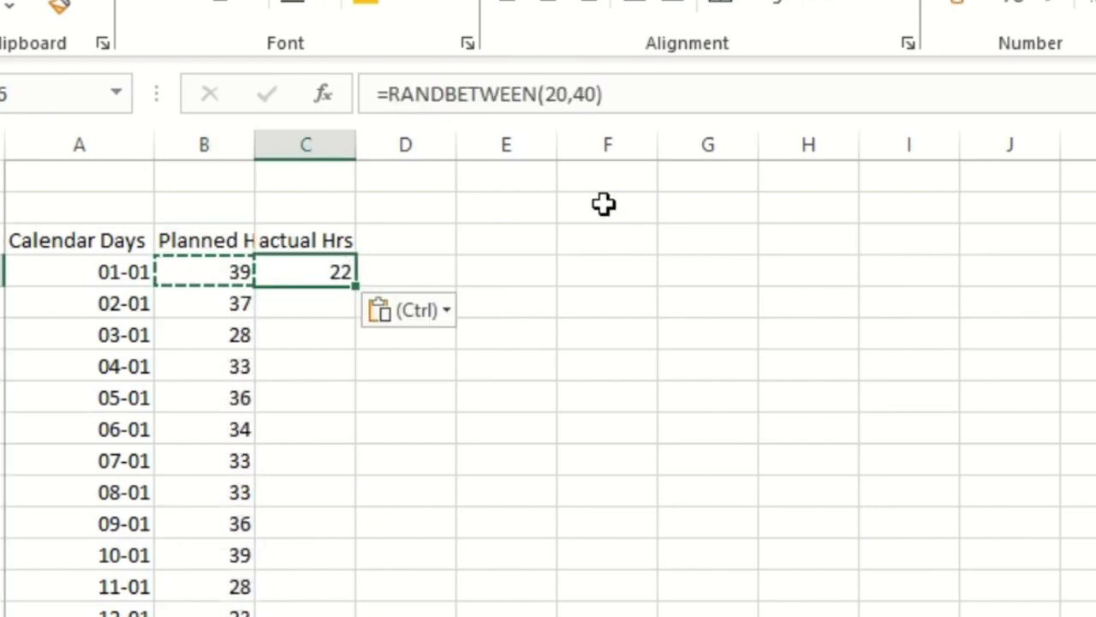
key(Down)
key(Up)
key(shift+Down)
key(shift+Down)
key(shift+Down)
key(shift+Down)
key(shift+Down)
key(shift+Down)
key(shift+Down)
key(shift+Down)
key(shift+Down)
key(shift+Down)
key(shift+Down)
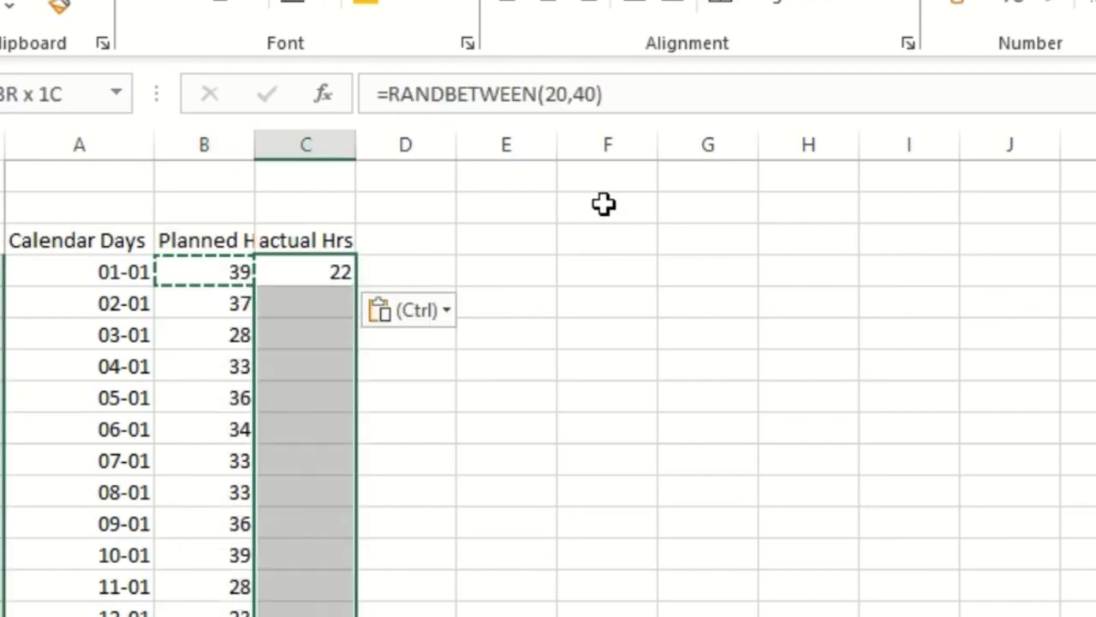
key(shift+Up)
key(shift+Down)
key(Return)
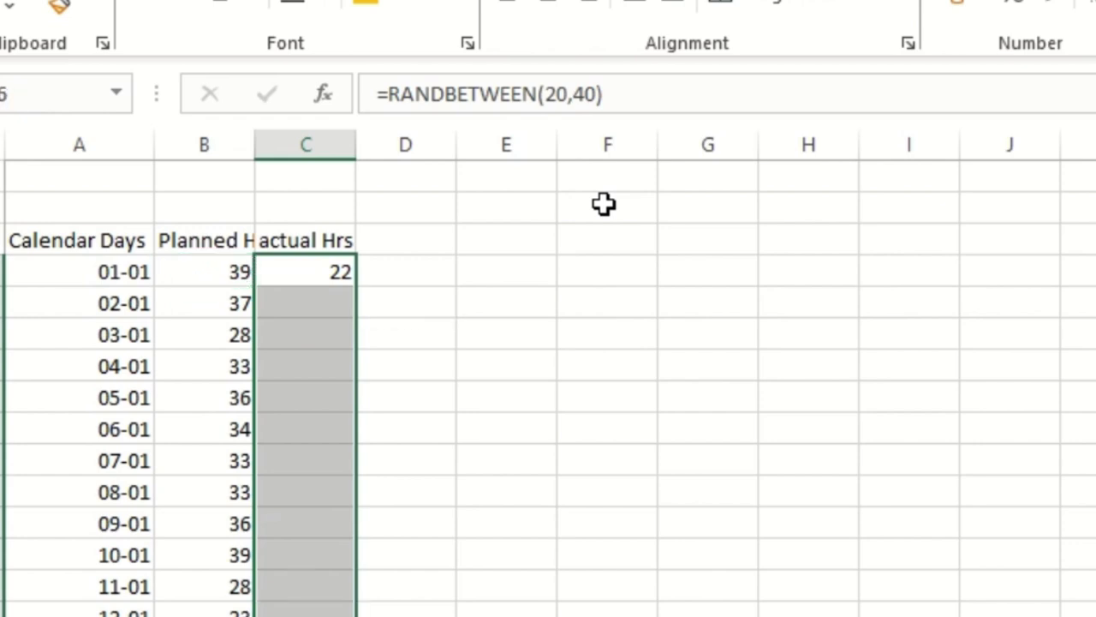
- Copy B6:C17 and paste it back over itself as values only
key(Left)
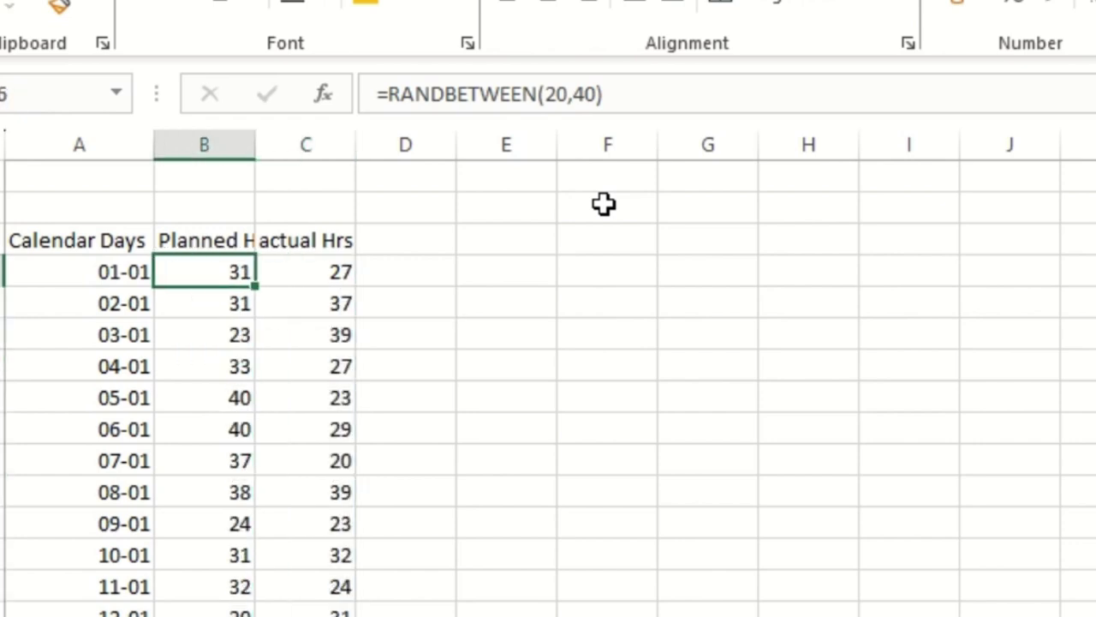
key(shift+Right)
key(ctrl+shift+Down)
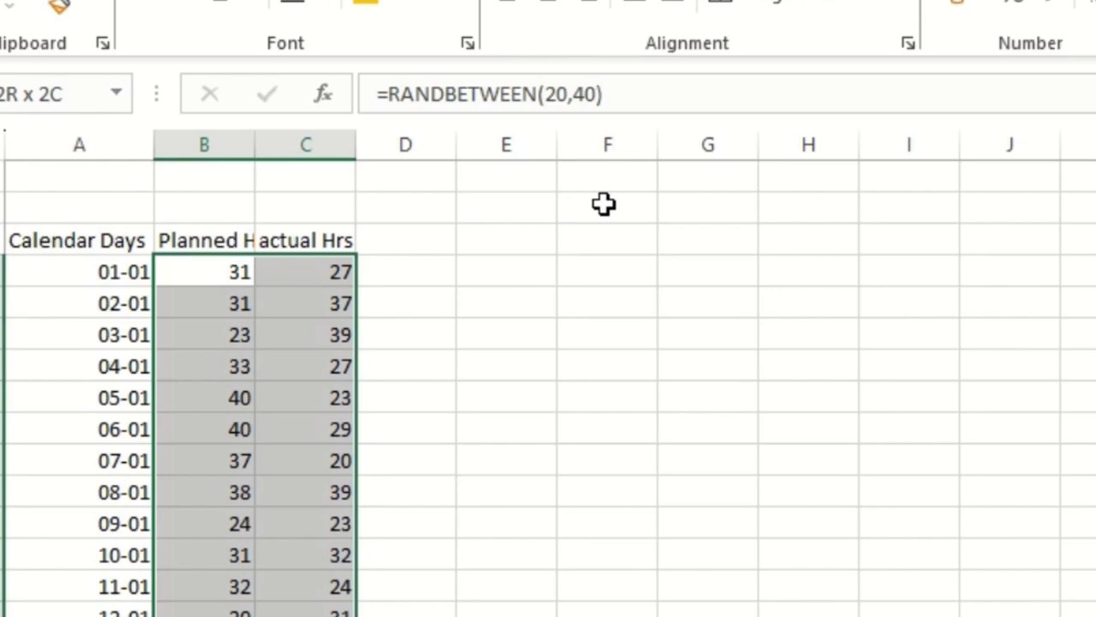
key(ctrl+c)
key(ctrl+alt+v)
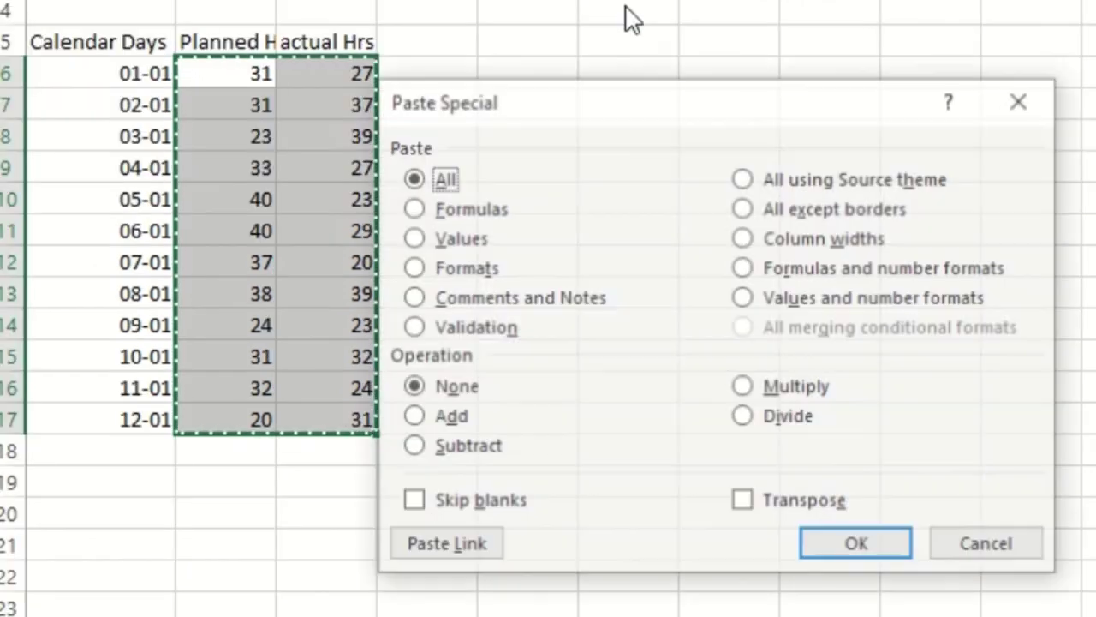
key(v)
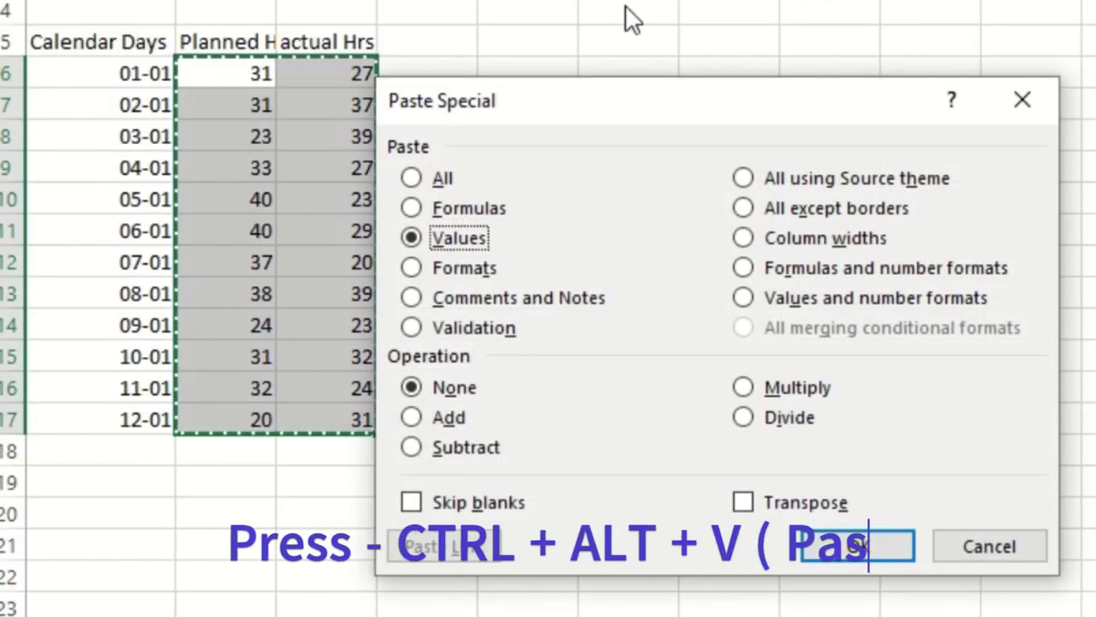
key(Return)
key(Escape)
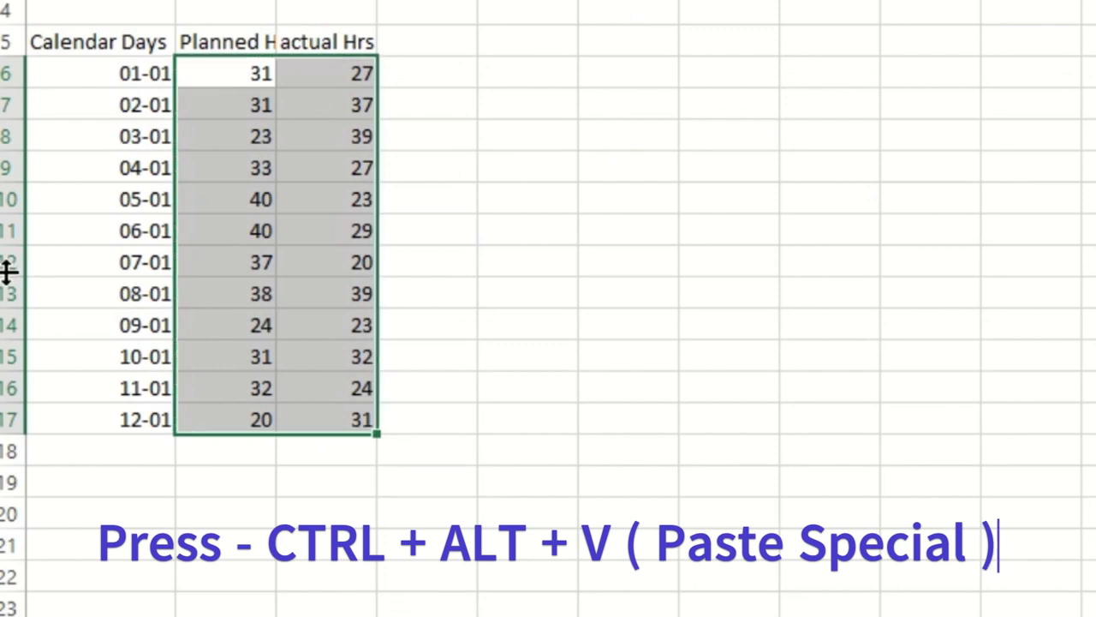
drag(100, 1, 325, 1)
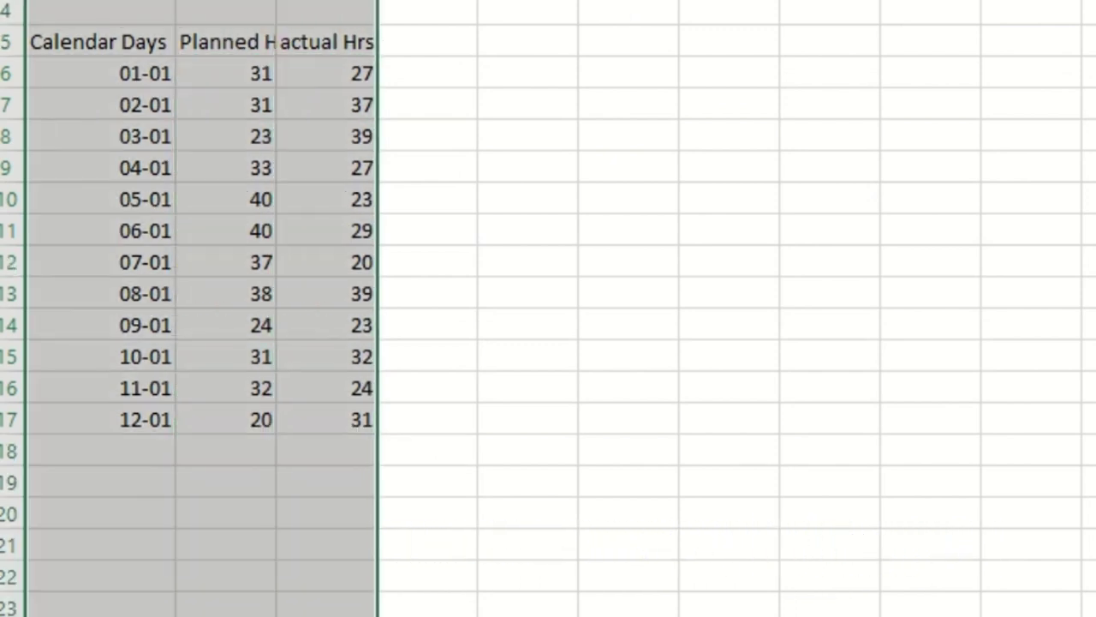
- AutoFit columns A–C to their contents with Alt+H, O, I
key(alt+h)
key(o)
key(i)
click(296, 139)
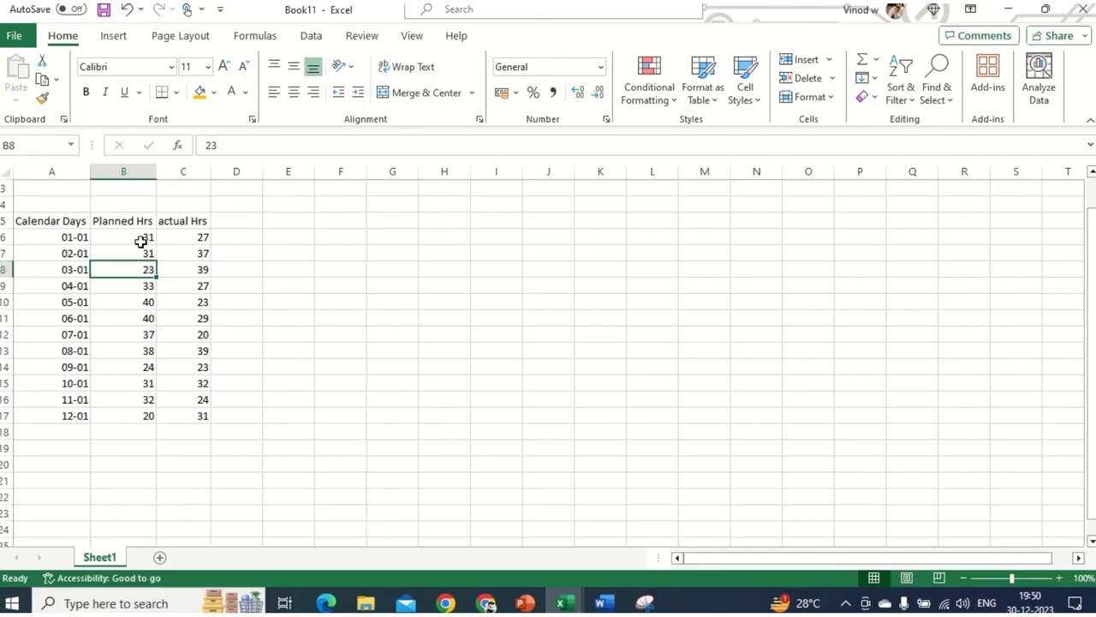
- Center and middle-align the Planned Hrs and actual Hrs columns B:C
drag(273, 79, 293, 370)
drag(150, 390, 181, 414)
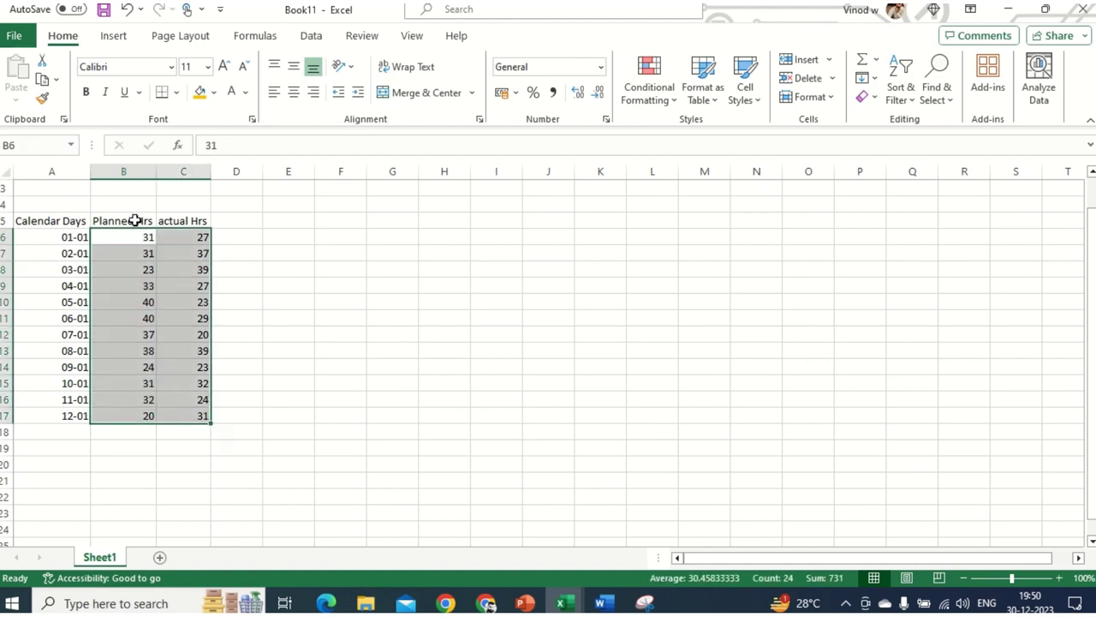
drag(123, 168, 175, 167)
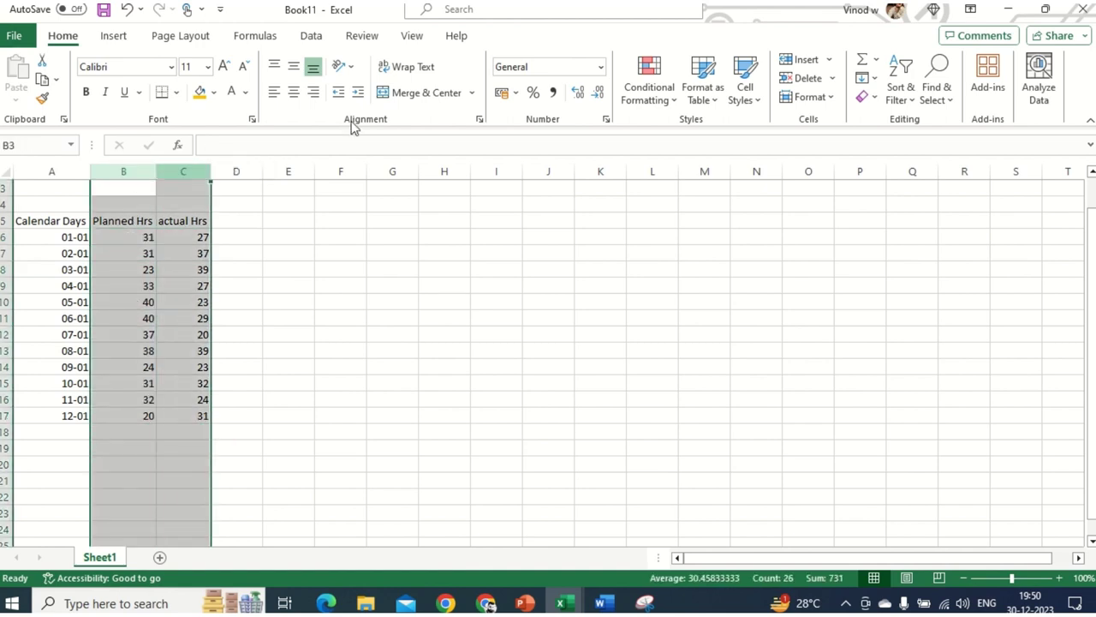
click(294, 94)
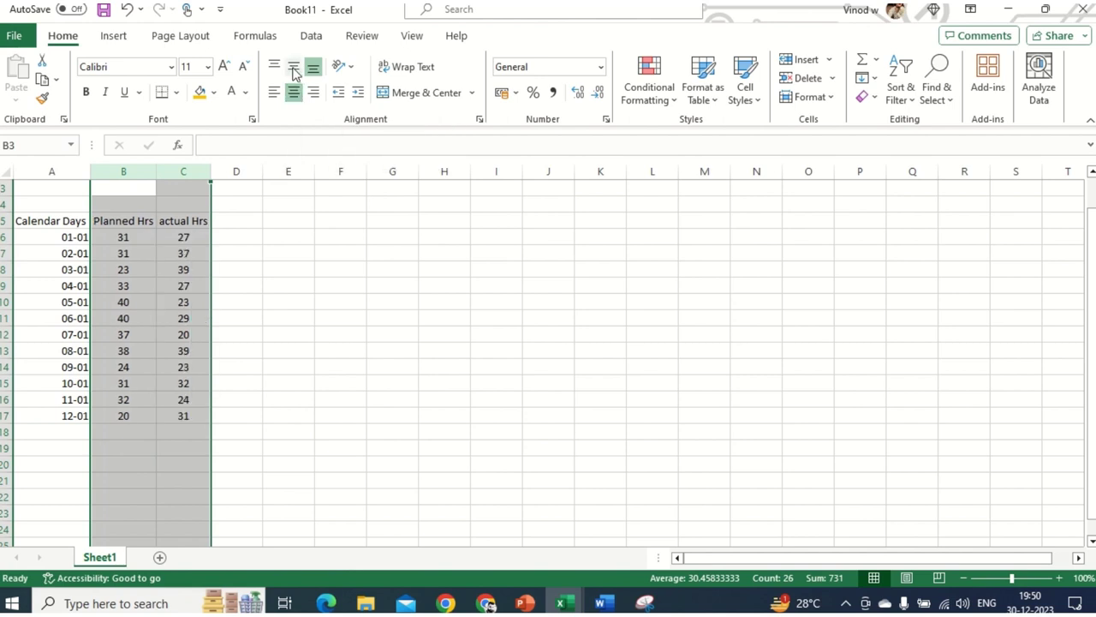
click(294, 72)
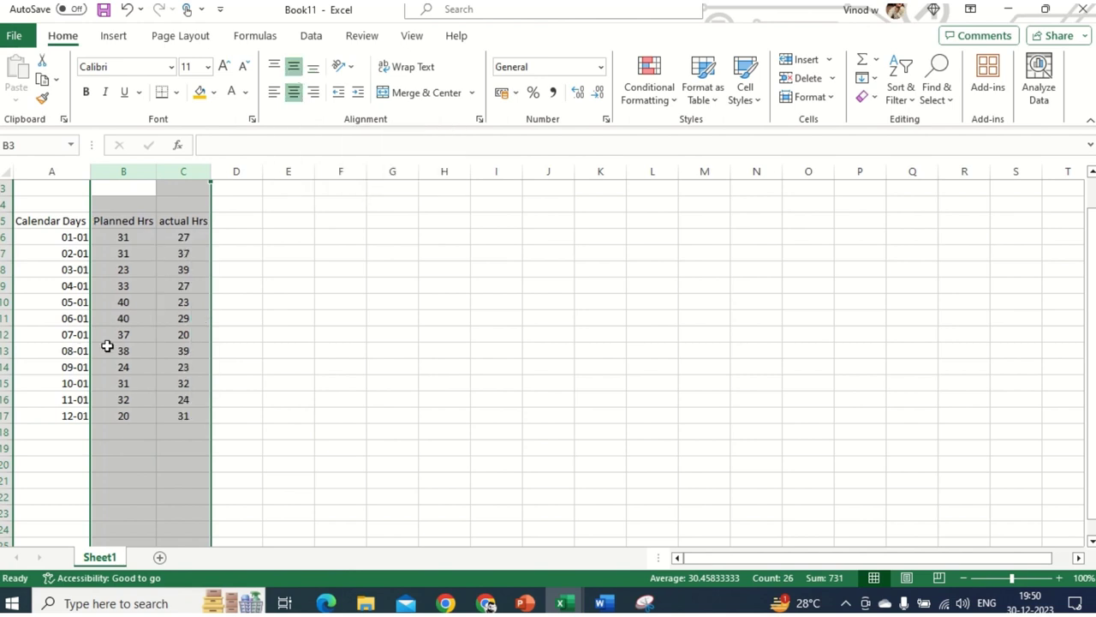
click(130, 364)
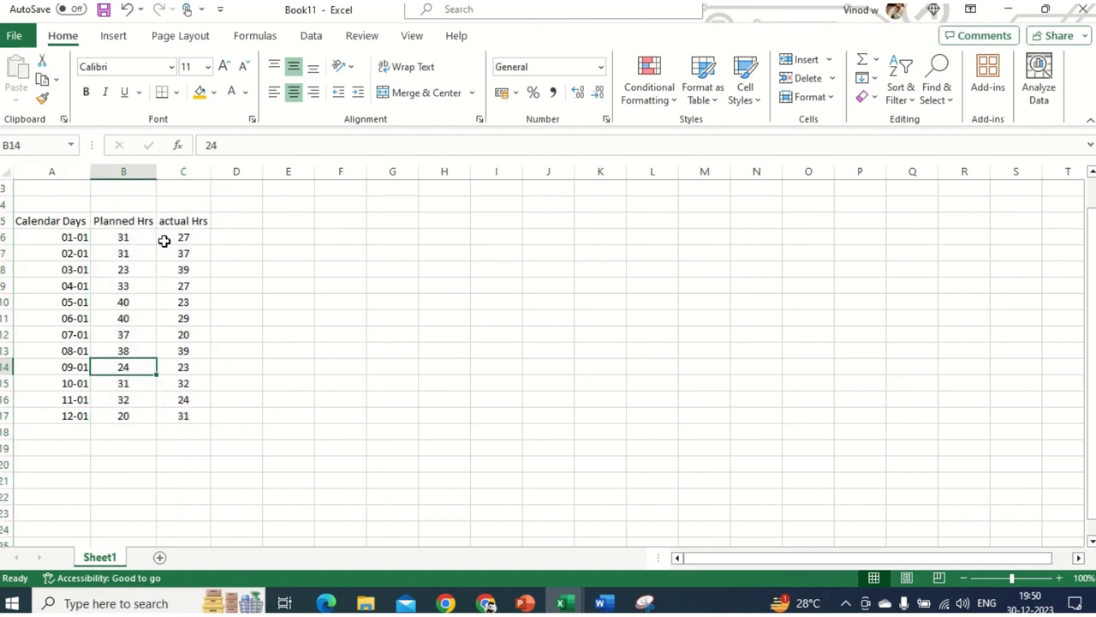
- With A6:A17 selected, collapse the ribbon to tab names with Ctrl+F1, dismissing Quick Analysis
drag(433, 255, 770, 271)
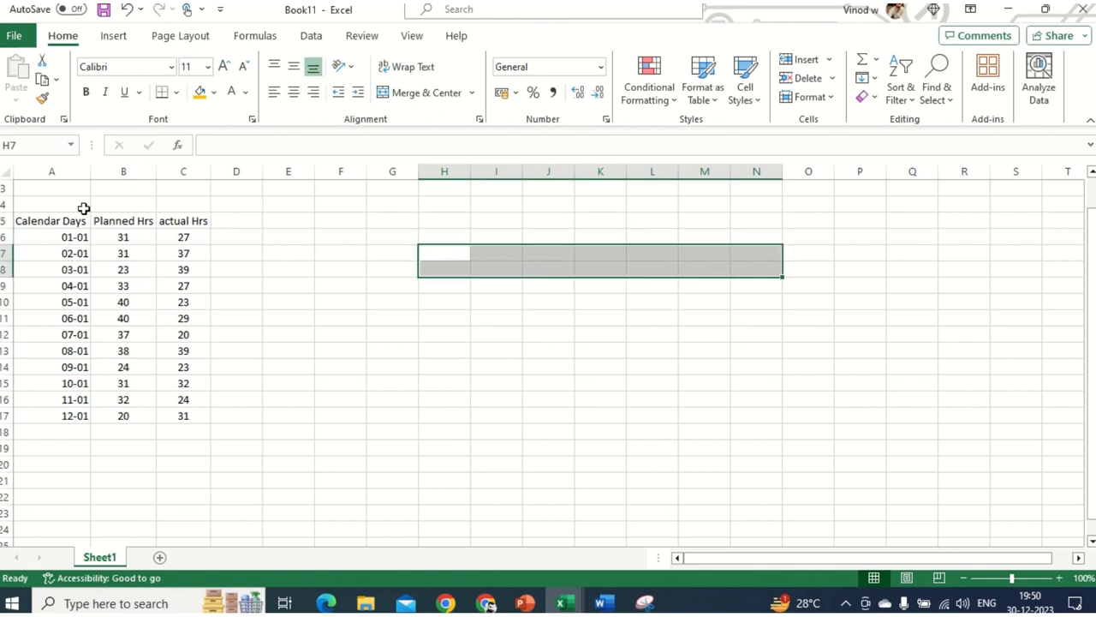
drag(63, 220, 178, 221)
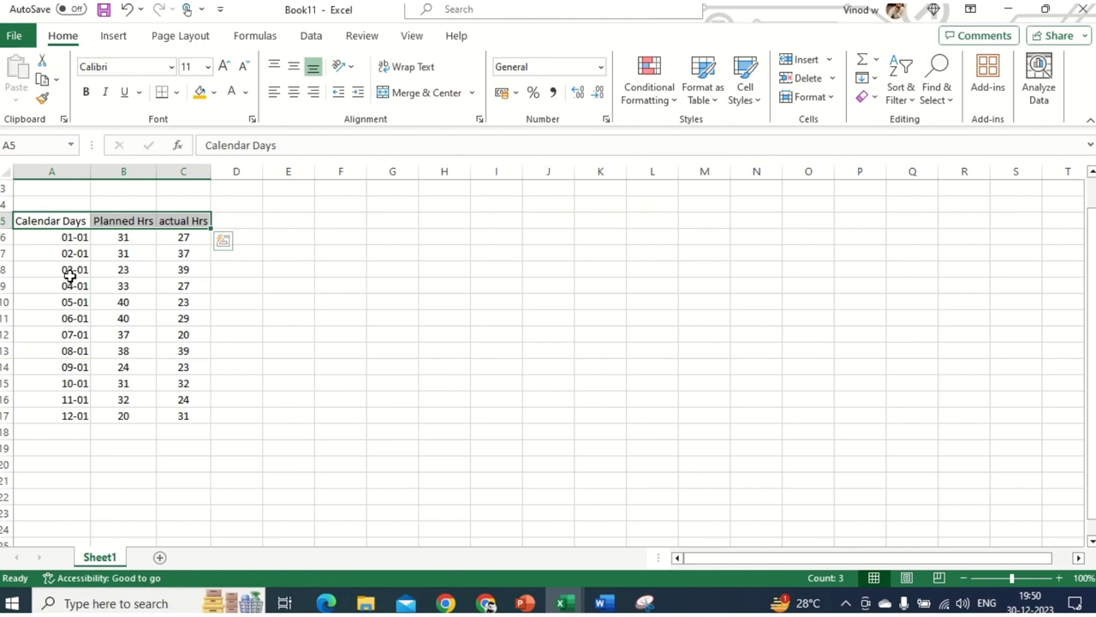
drag(64, 245, 65, 418)
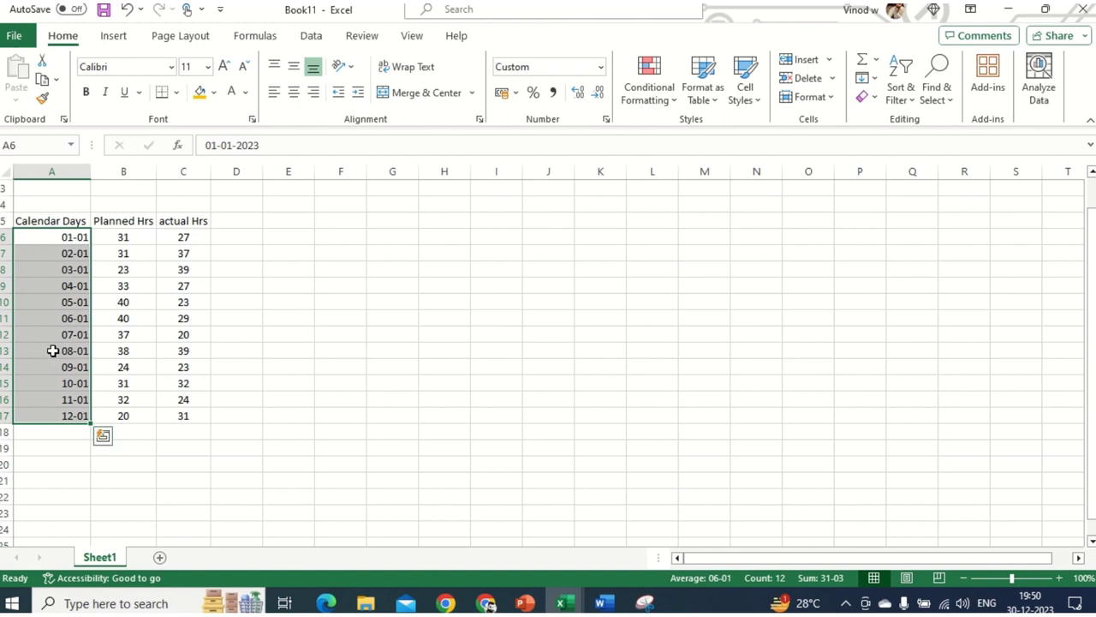
key(ctrl+F1)
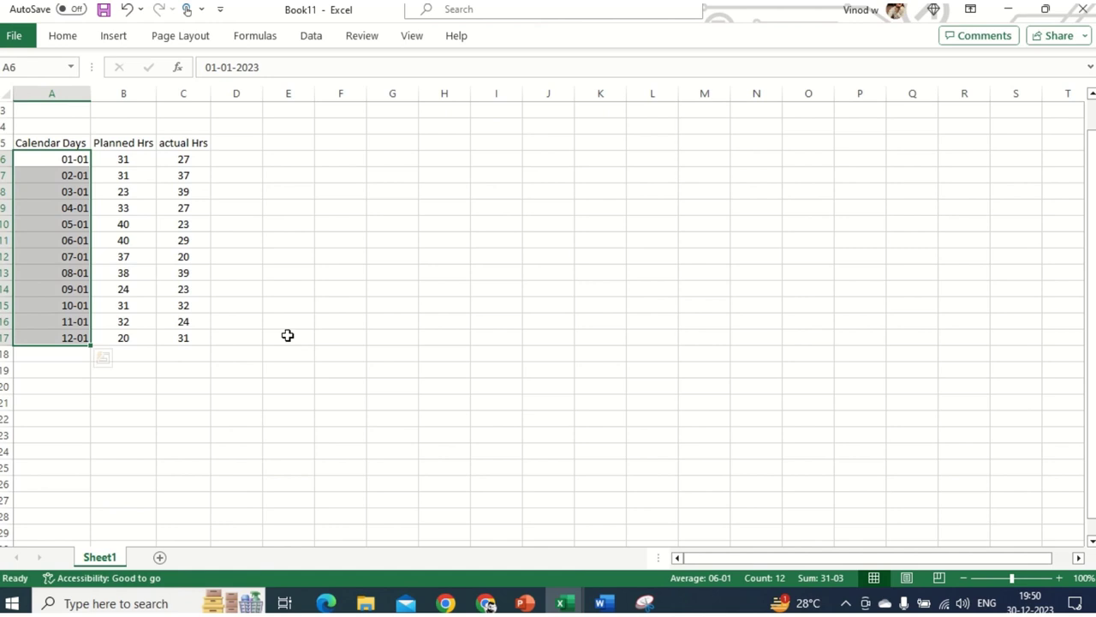
key(ctrl+q)
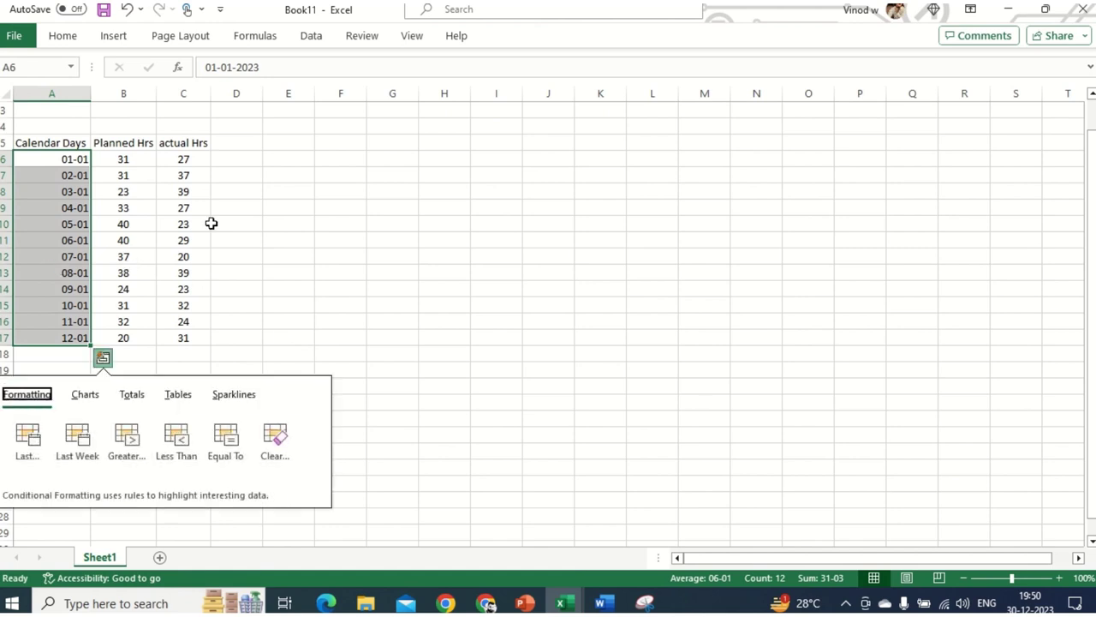
click(49, 38)
click(48, 38)
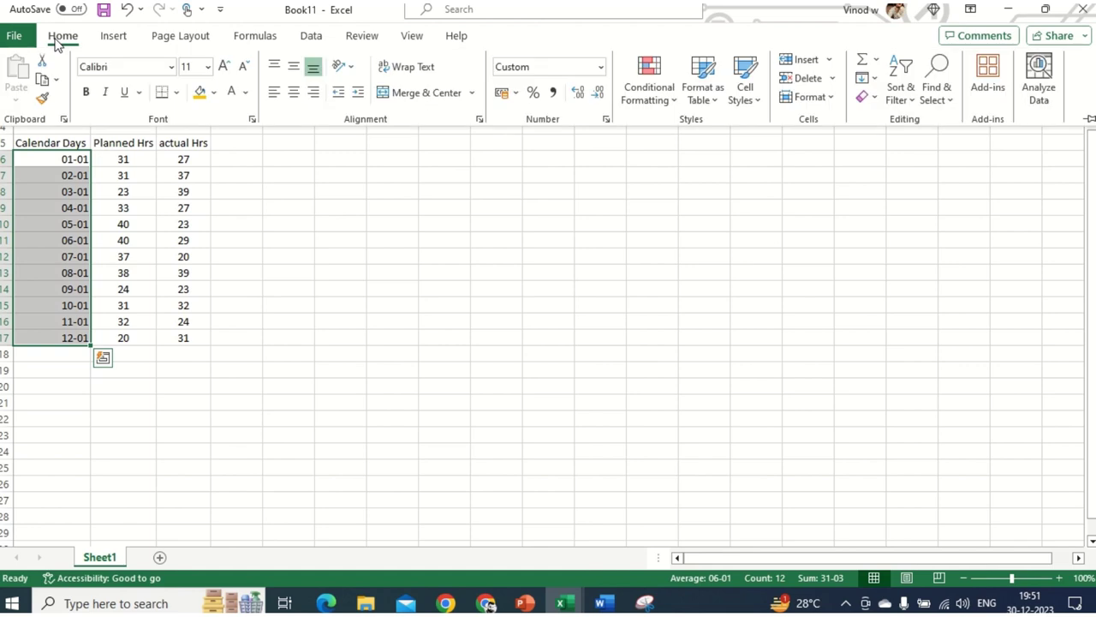
click(253, 122)
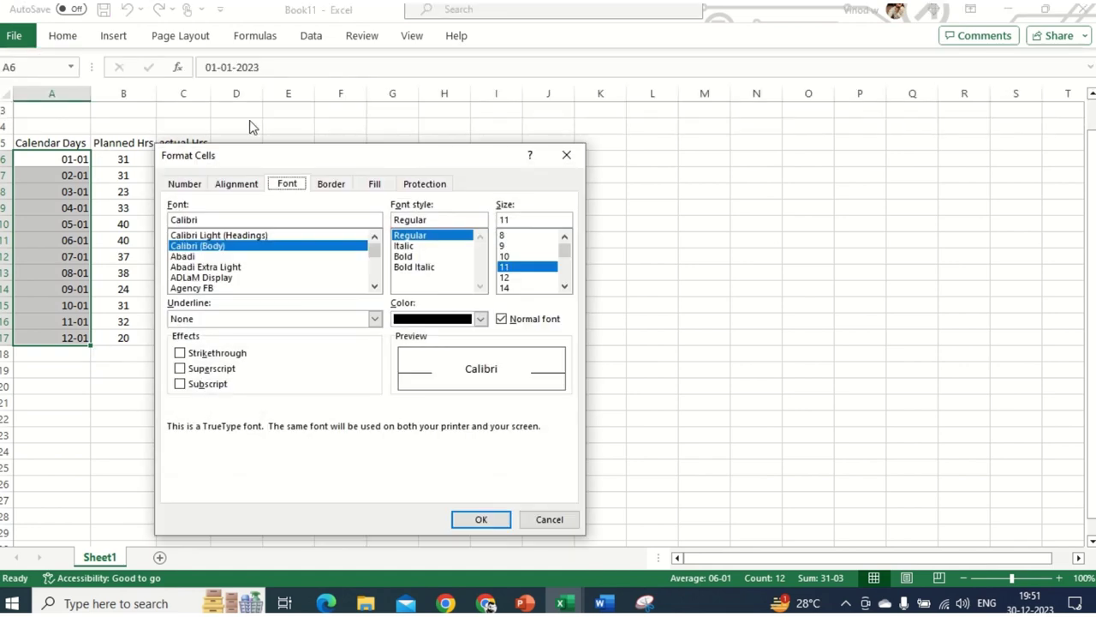
click(185, 183)
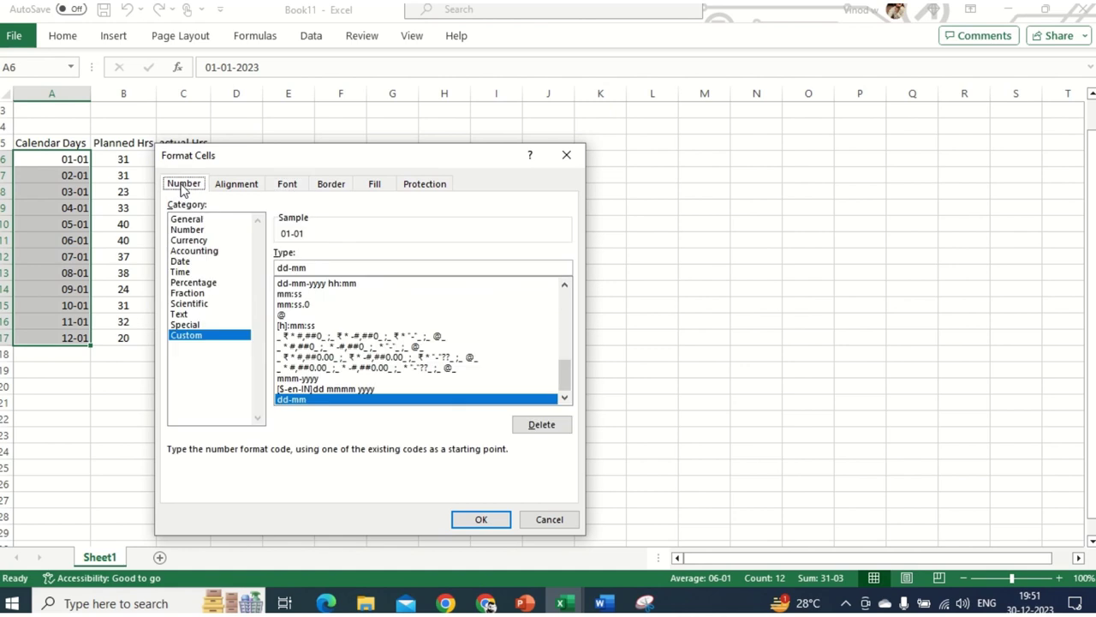
click(332, 268)
drag(318, 269, 253, 276)
click(550, 519)
click(149, 186)
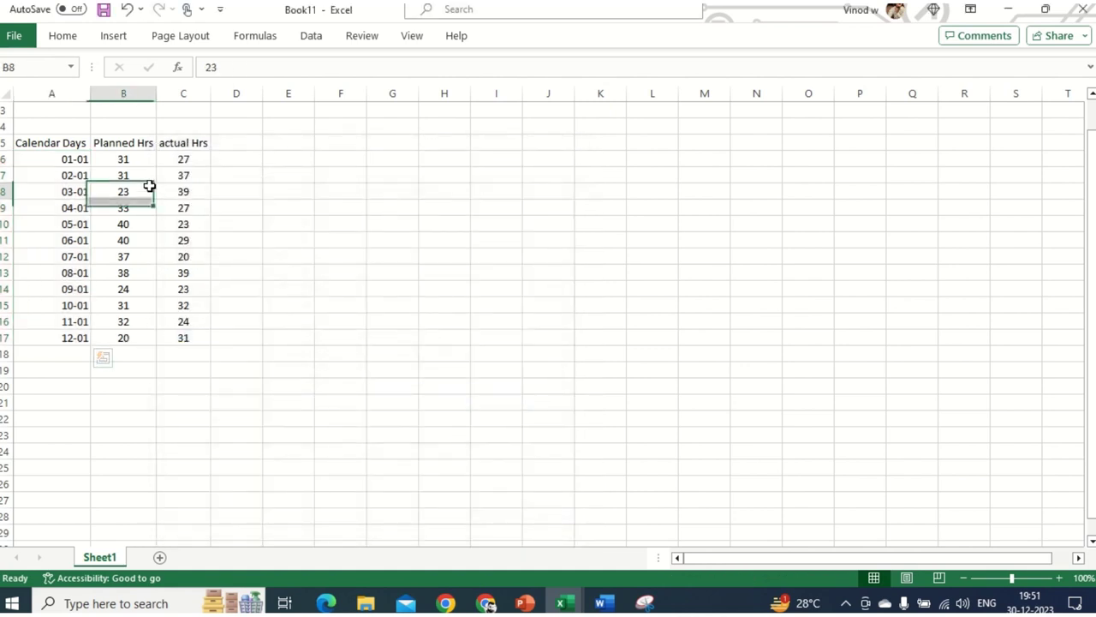
click(142, 159)
click(162, 450)
click(131, 434)
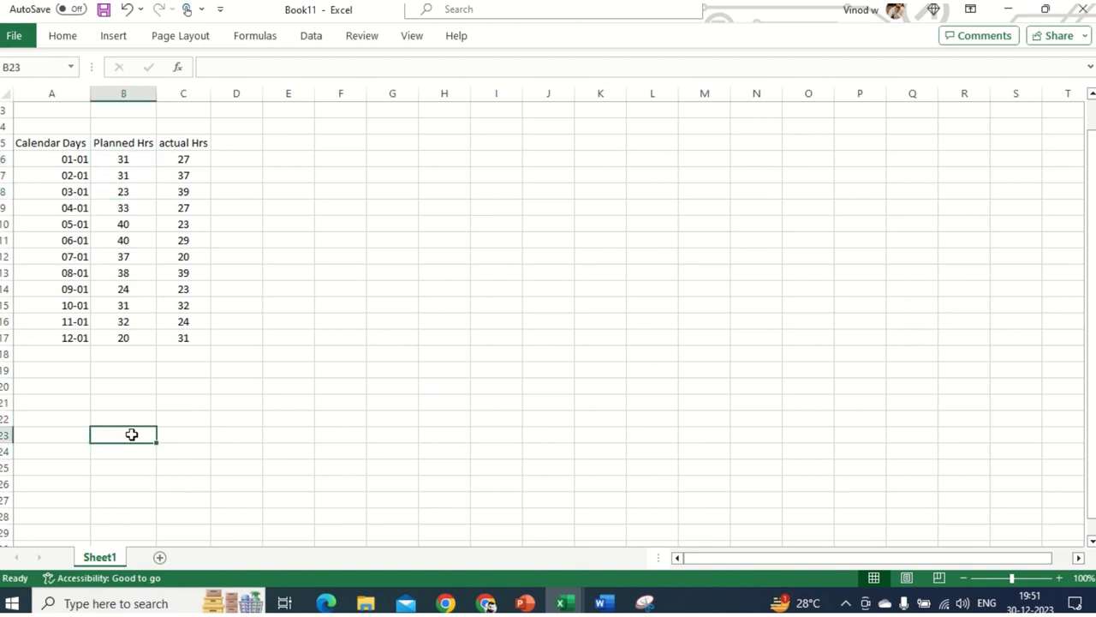
- Abandon the unfinished =randbe formula in B23 and select the Planned and actual hour values
text(=randbe)
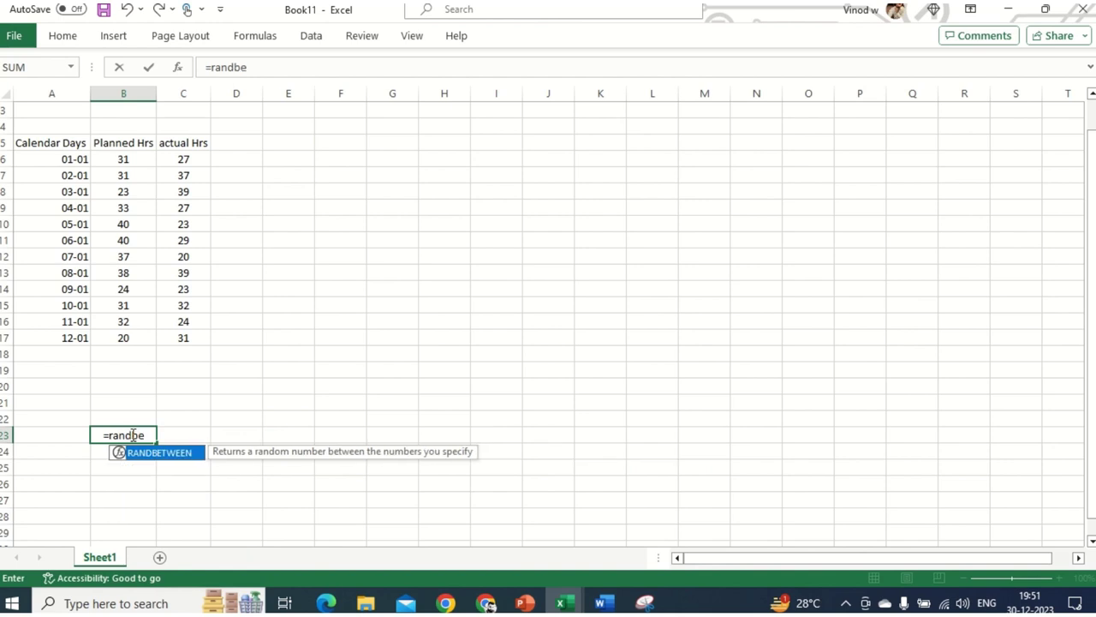
key(Escape)
key(Escape)
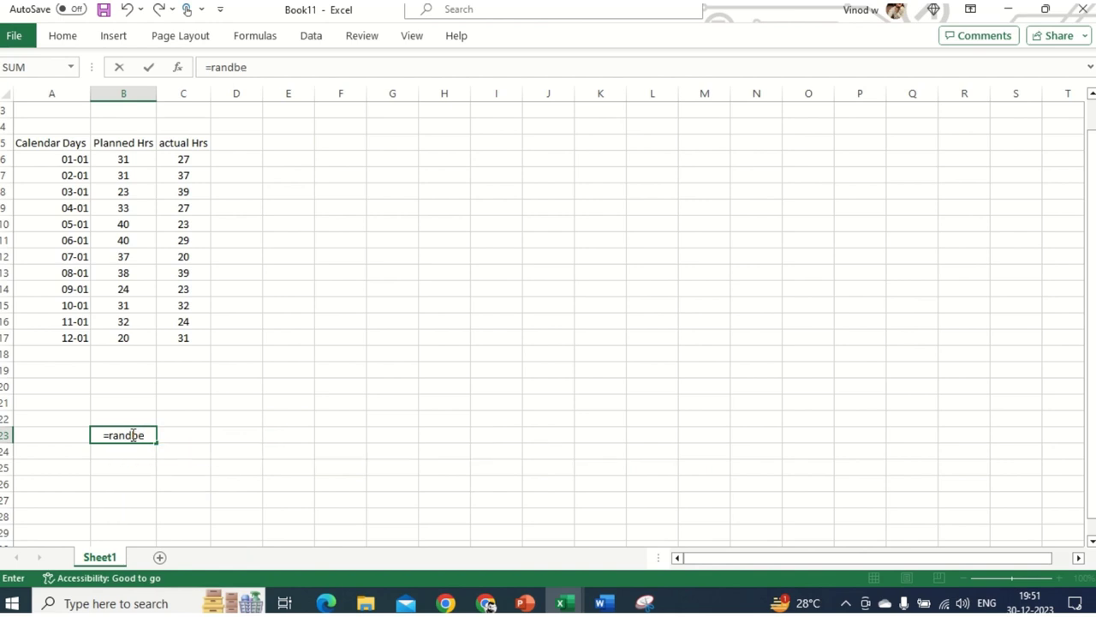
drag(133, 152, 181, 340)
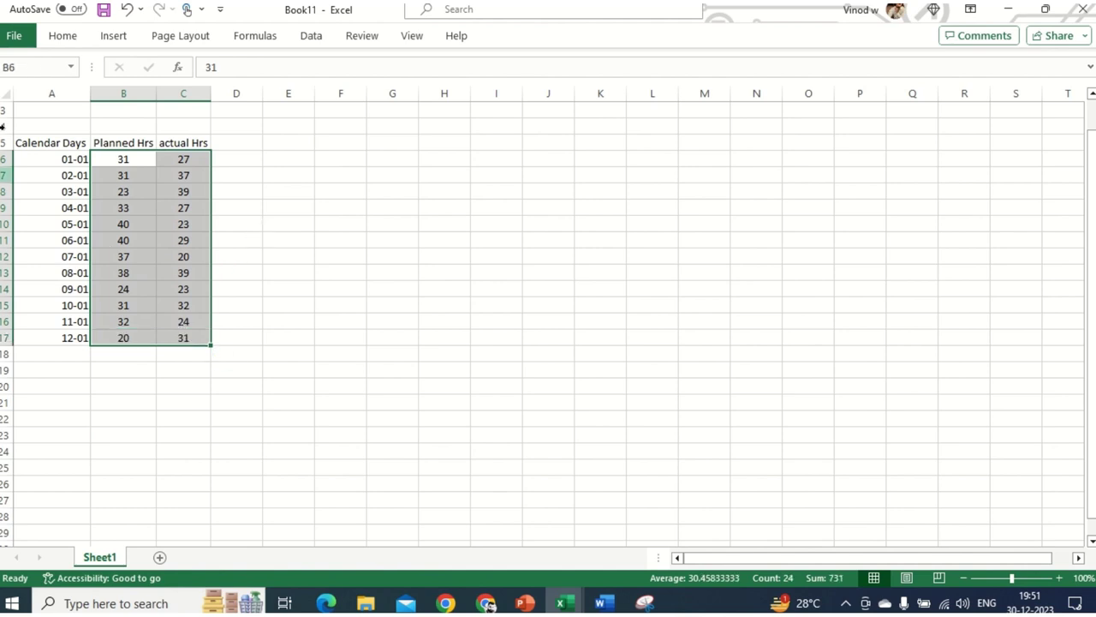
- Pin the Insert ribbon open and select the whole table A5:C17 including headers
click(115, 36)
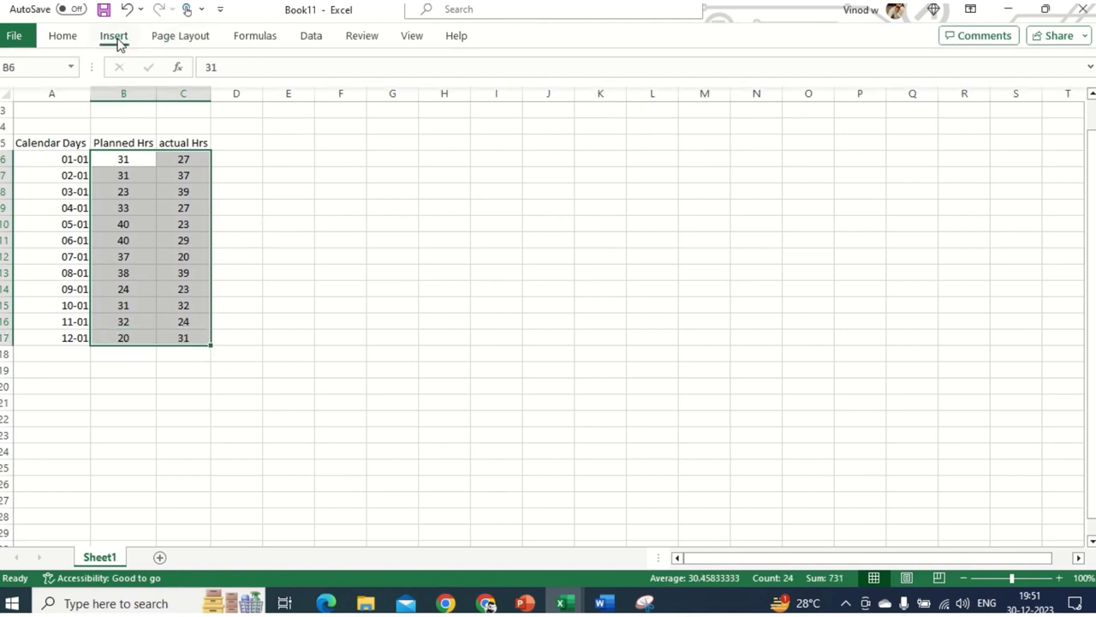
click(1090, 127)
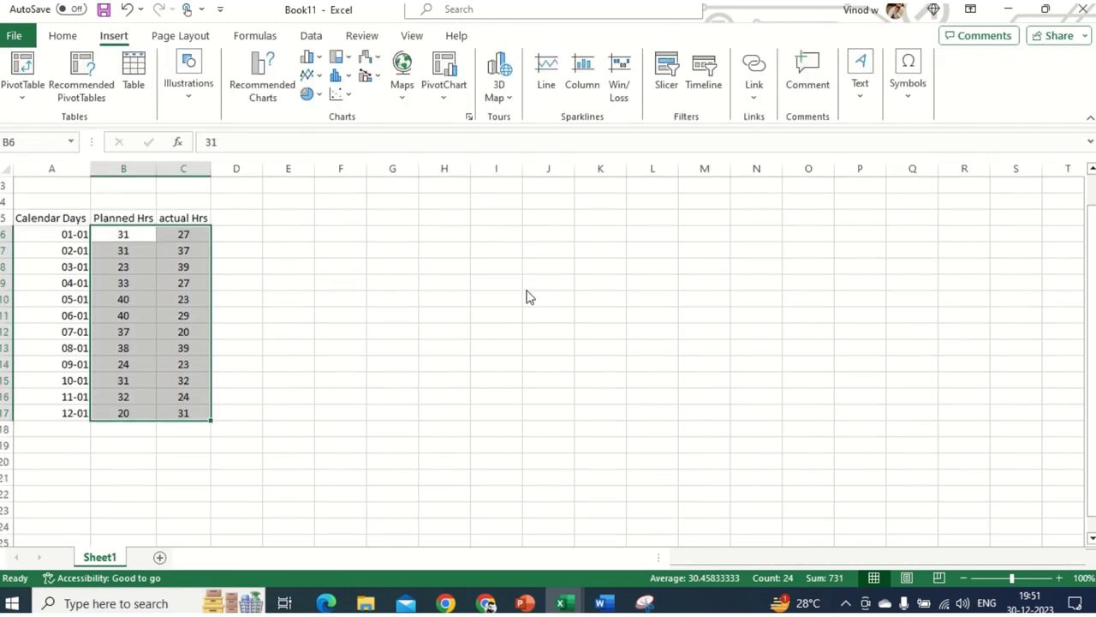
click(265, 252)
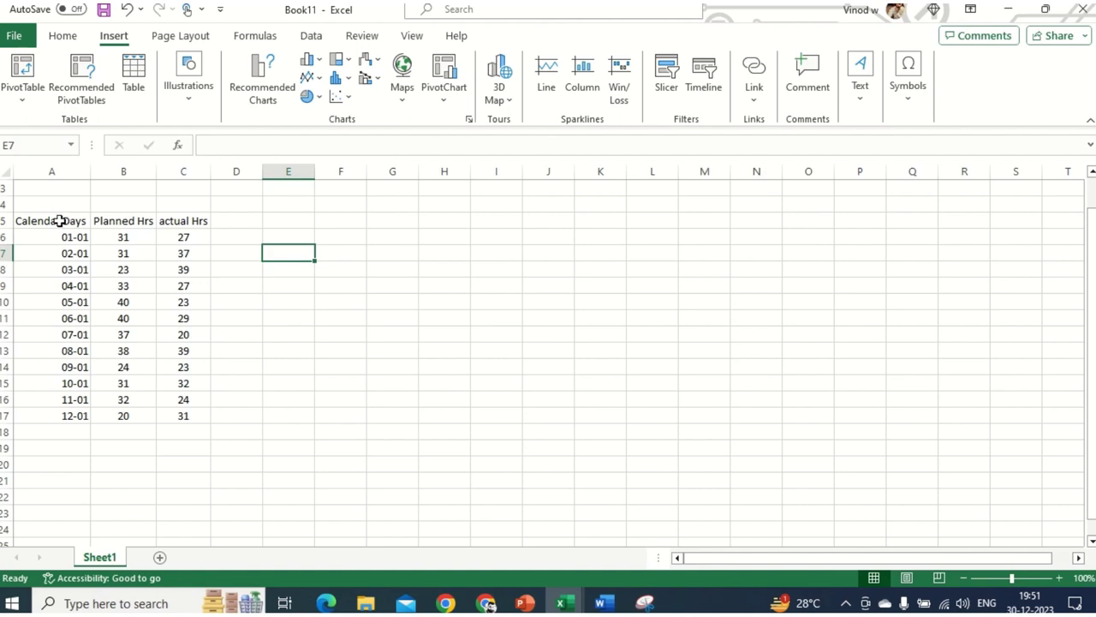
drag(61, 221, 180, 414)
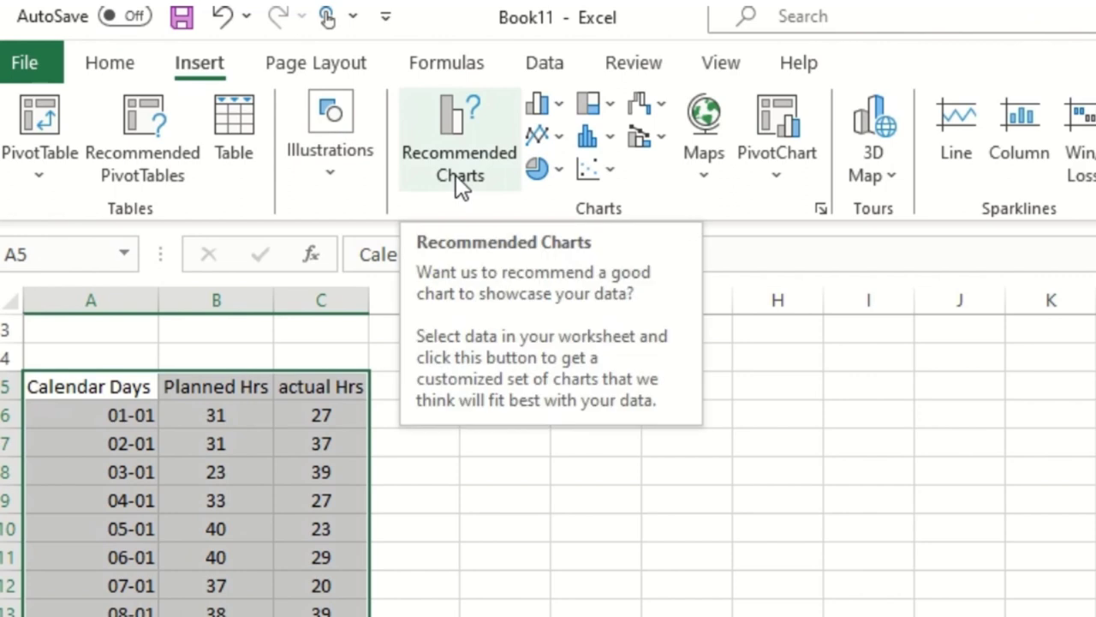
click(456, 181)
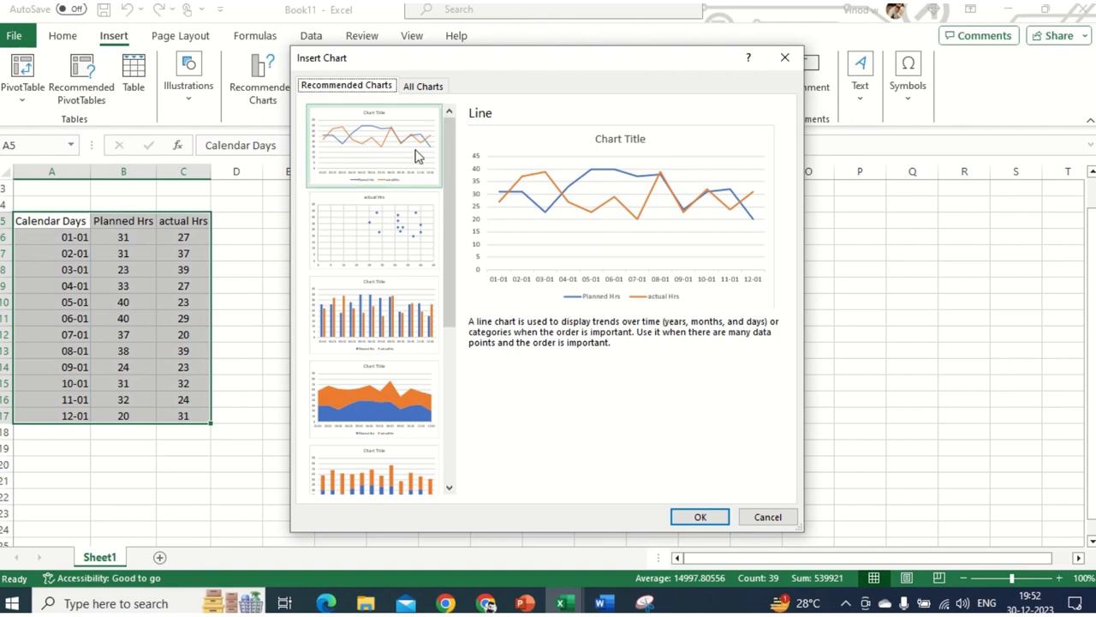
click(764, 519)
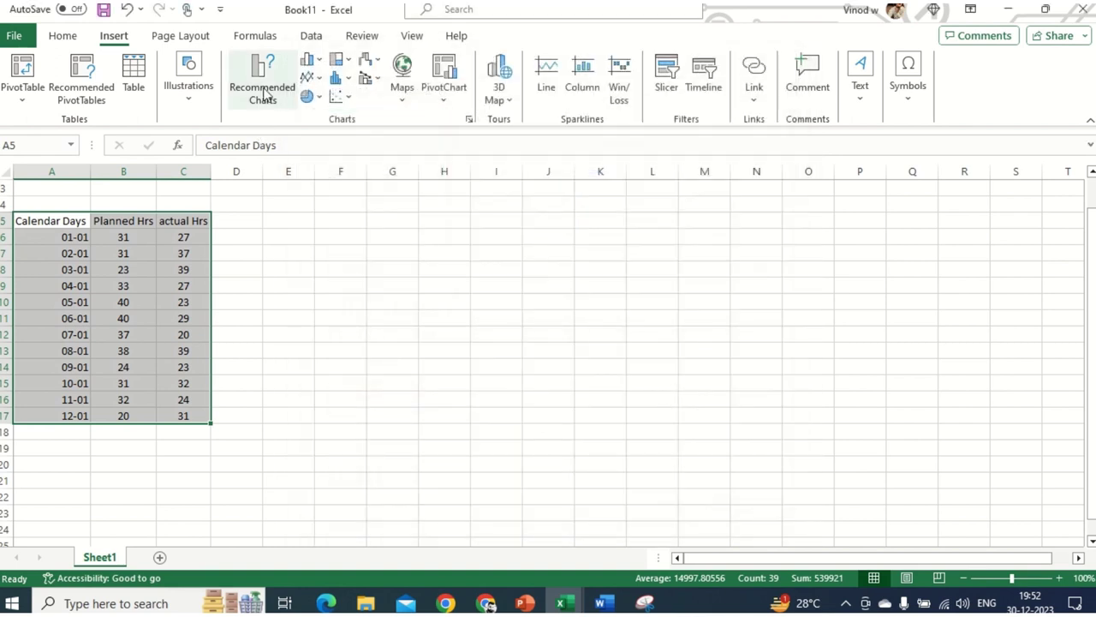
- Insert a line chart of Planned and actual Hrs and move it beside the table
click(322, 81)
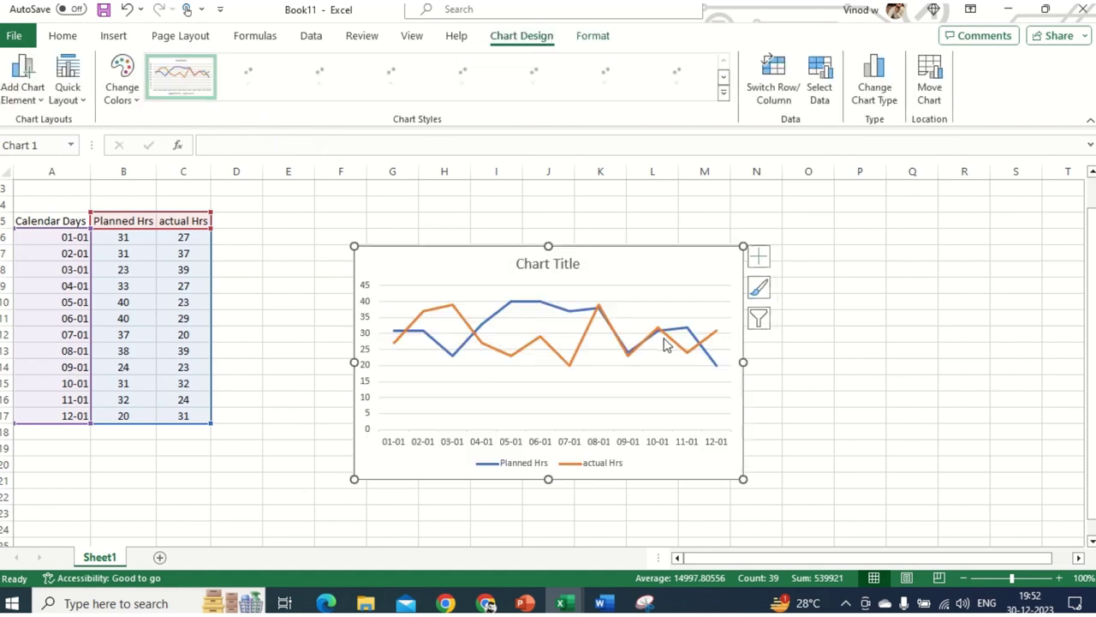
drag(680, 254, 590, 232)
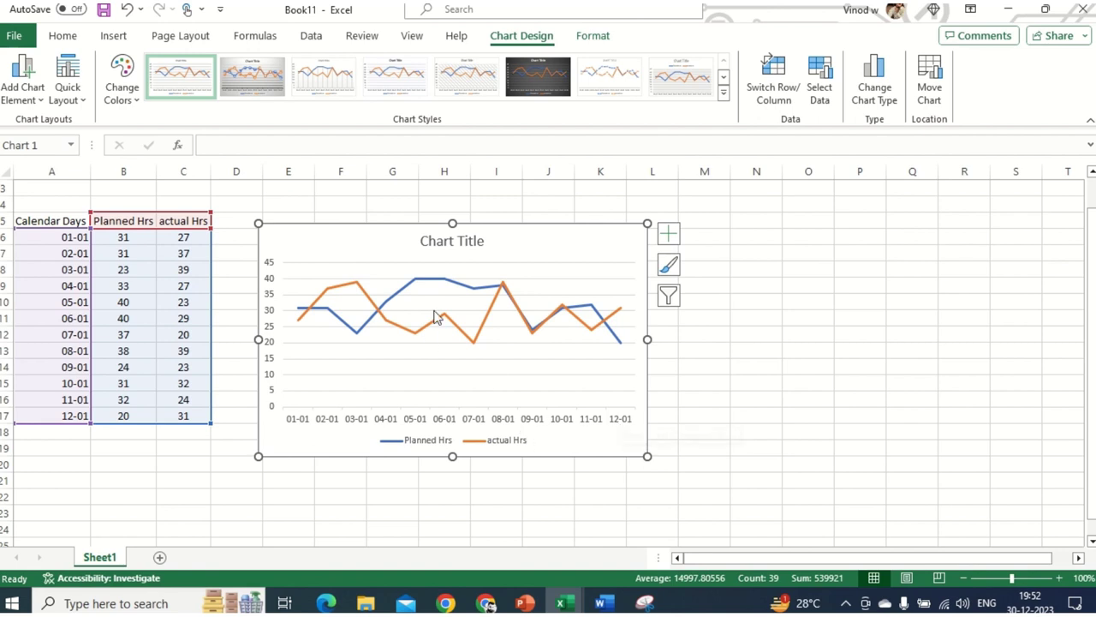
- Retitle the chart 'Burndown Chart Planned Hrs. Vs Actual Hrs' and nudge it up and left
click(431, 240)
triple_click(448, 240)
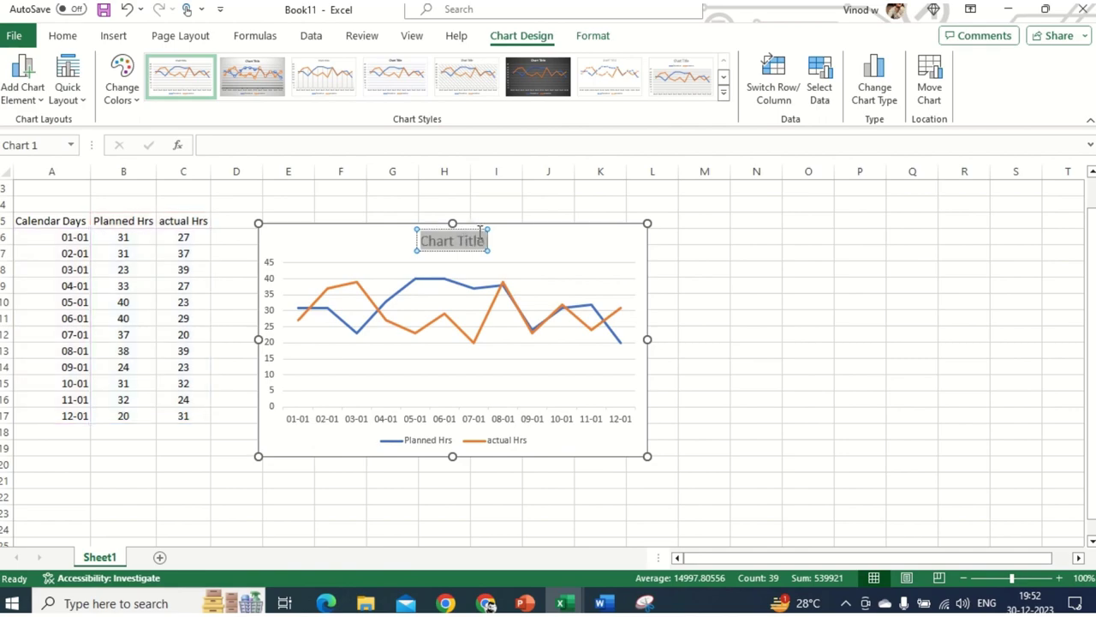
text(Burn)
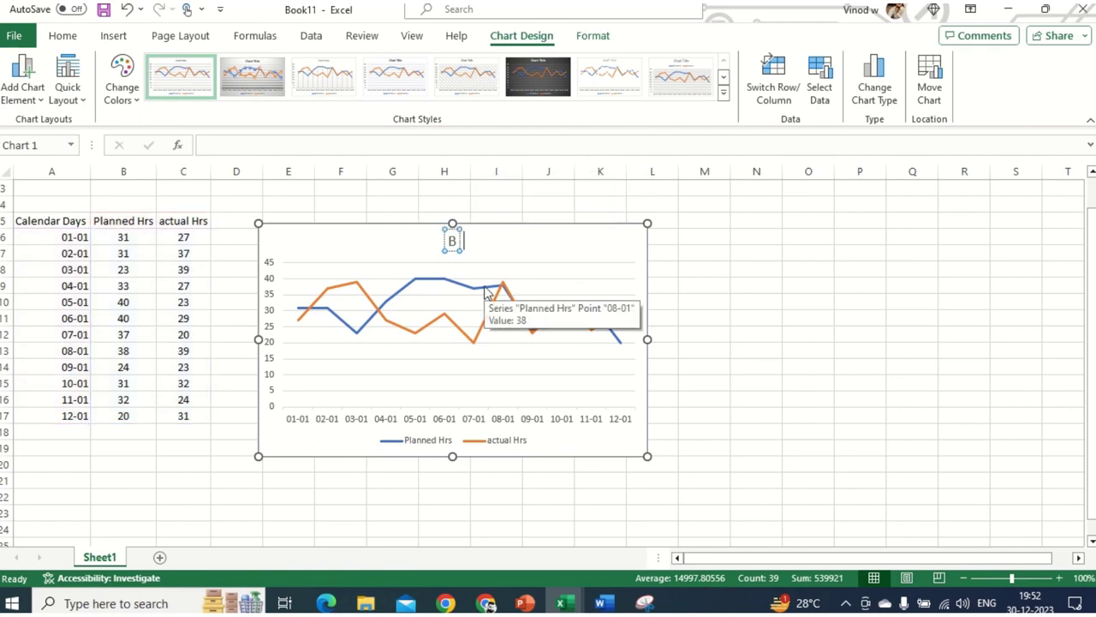
text(down)
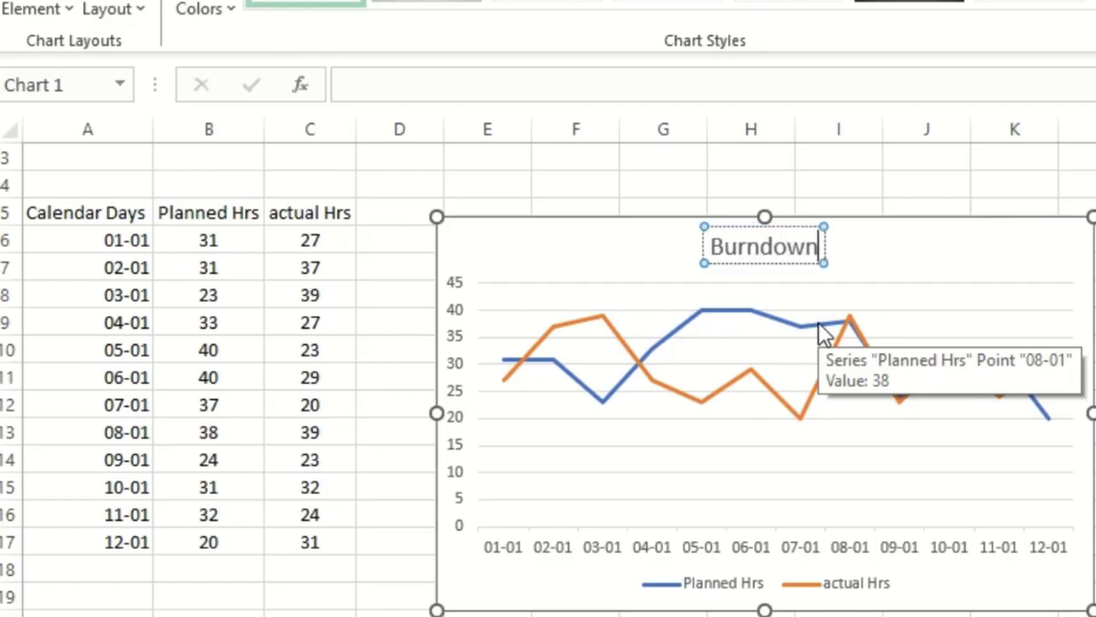
text( Chart)
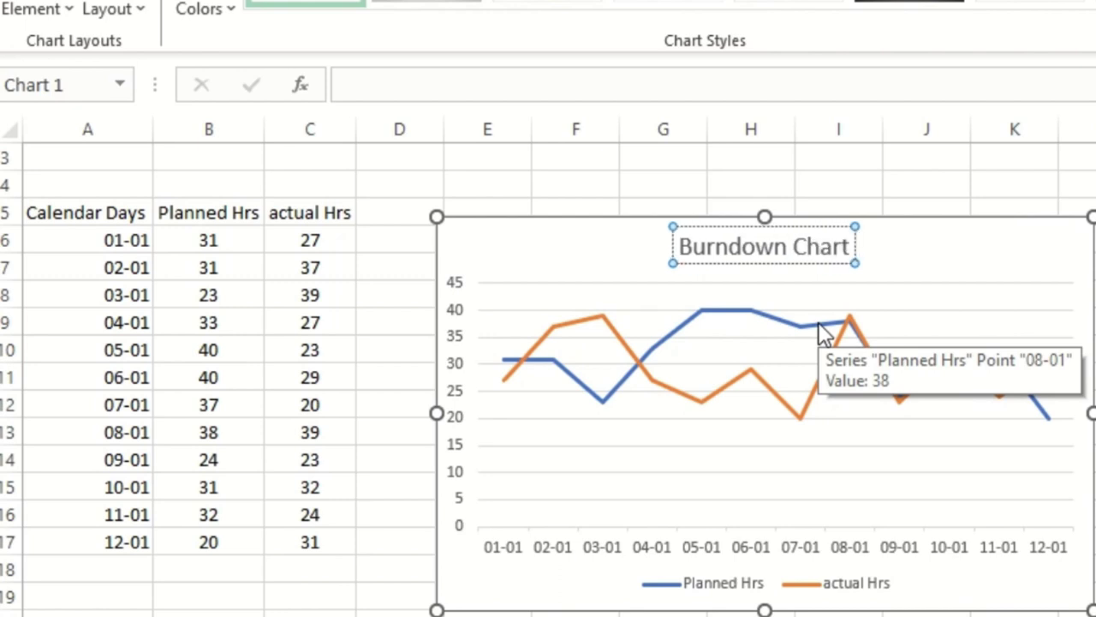
text(  ES)
key(BackSpace)
text(stimated)
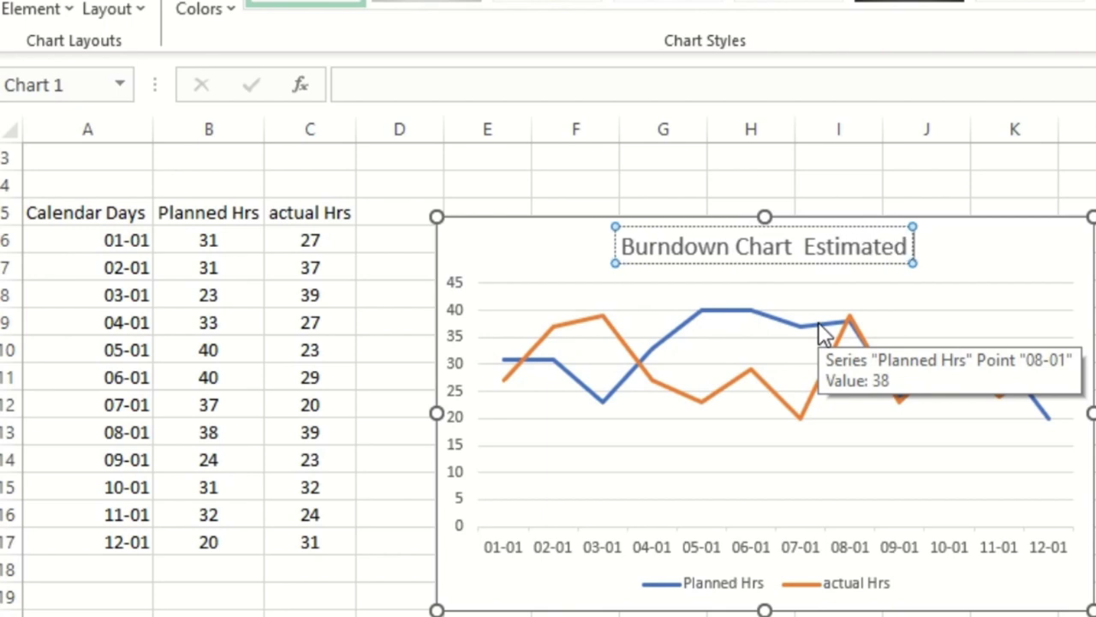
text( Hrs.)
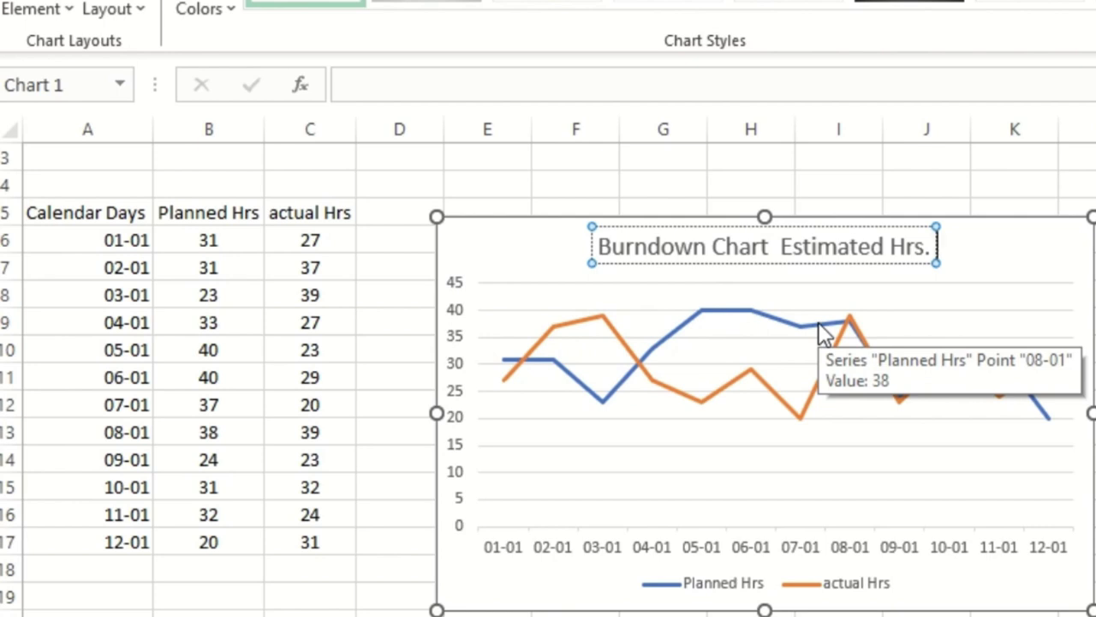
text(Vs A)
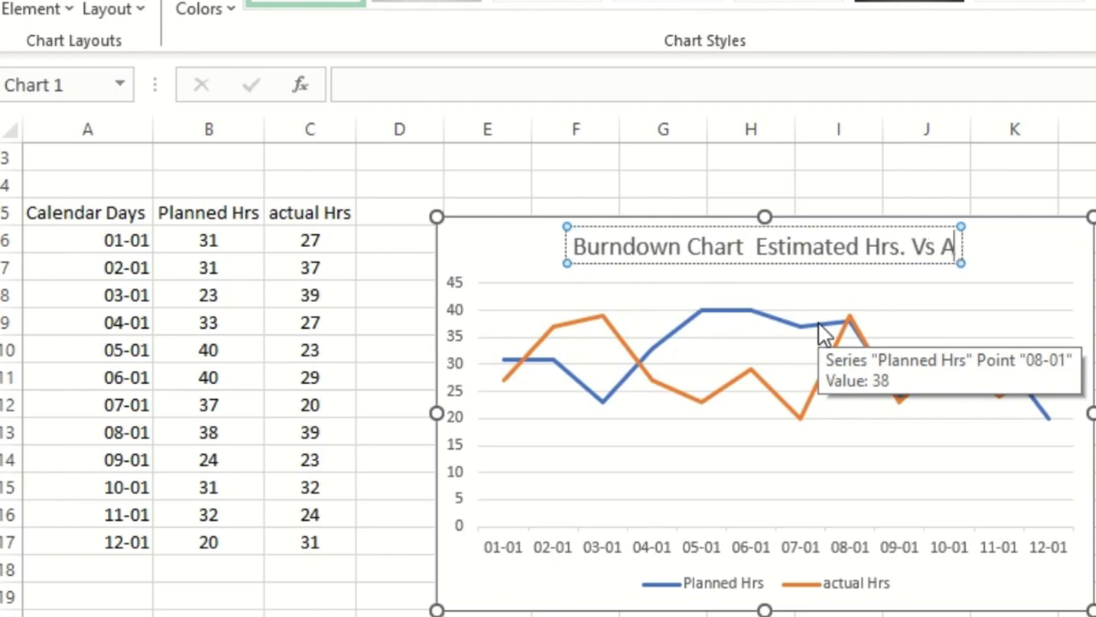
text(ctual Hrs)
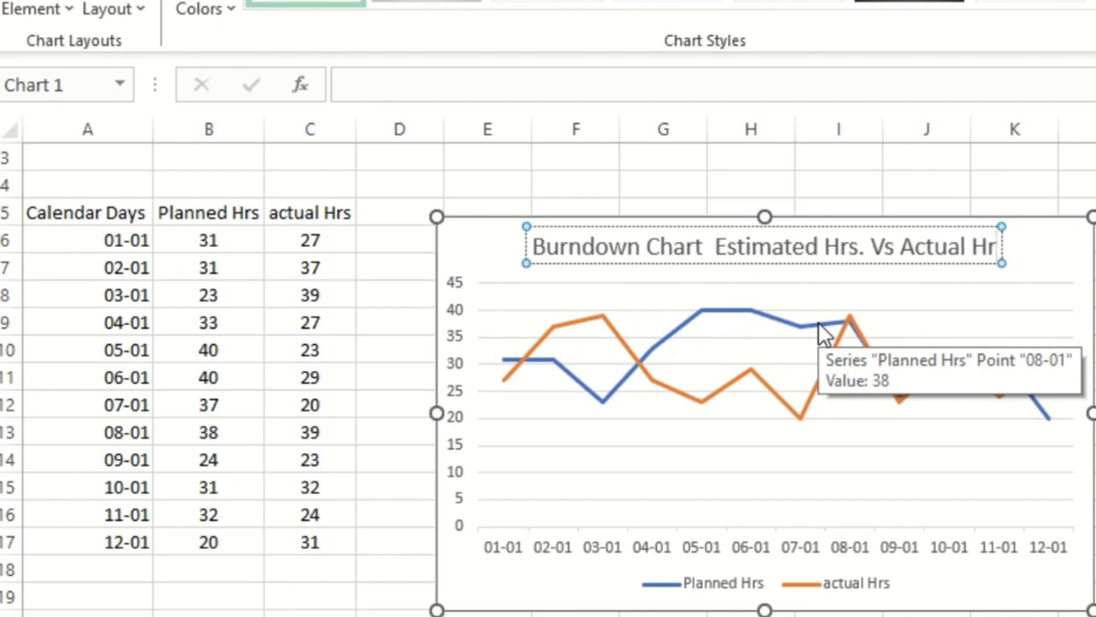
double_click(761, 247)
text(Planned)
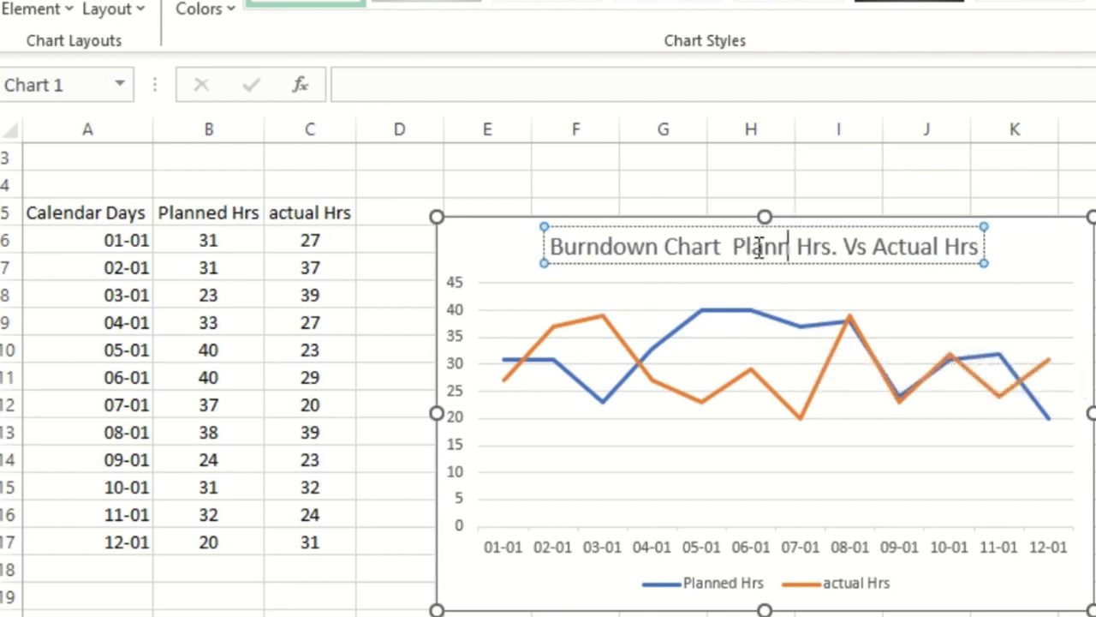
click(1020, 597)
drag(1086, 591, 1081, 585)
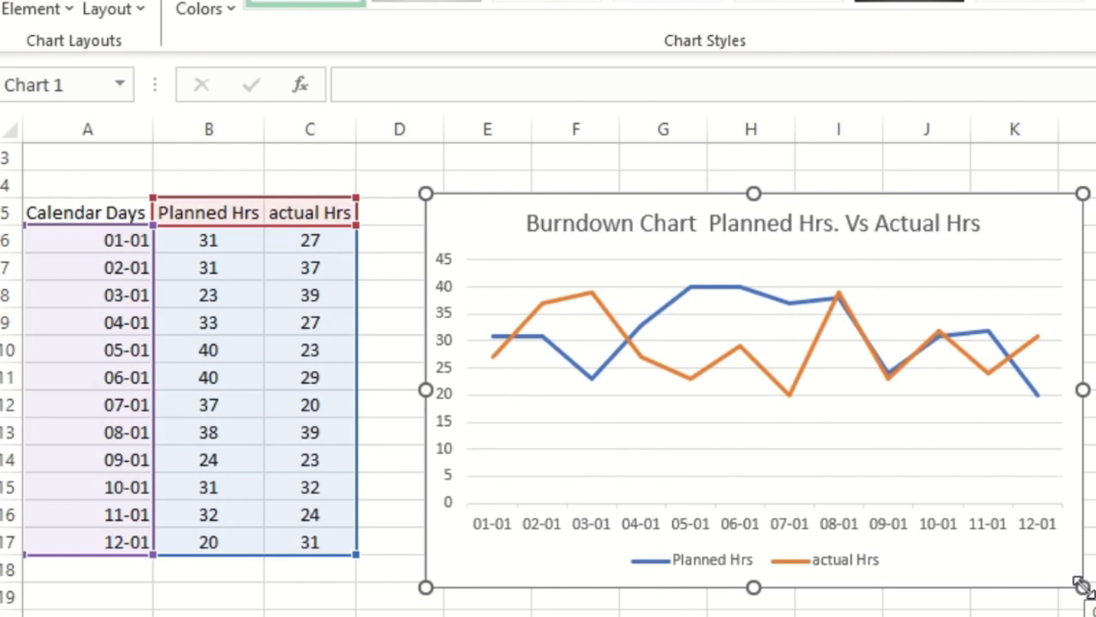
click(447, 305)
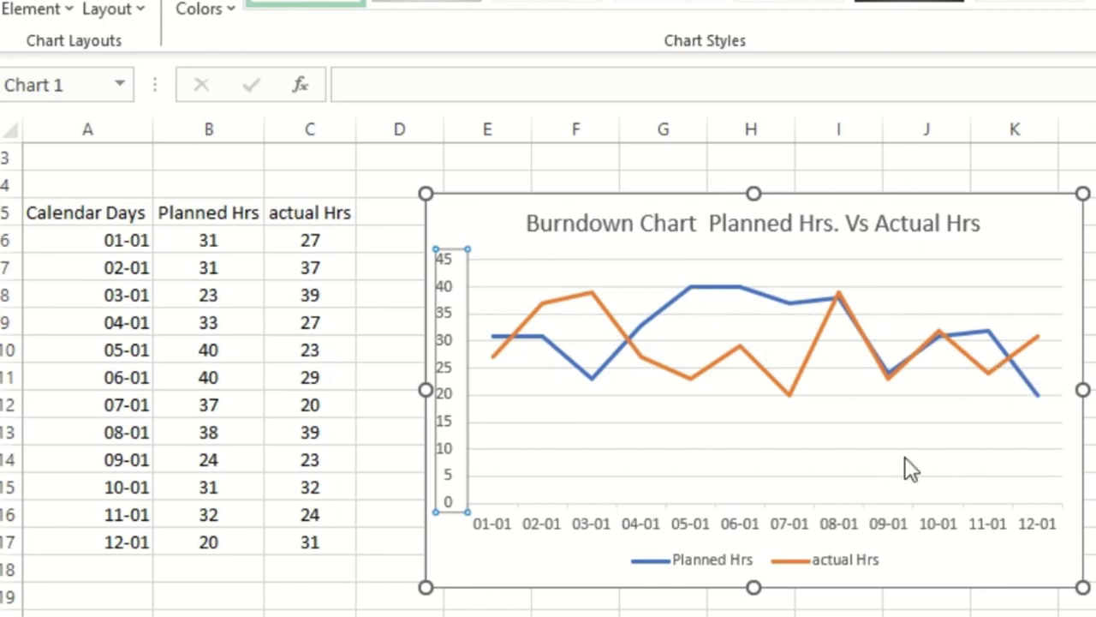
- Recolour the Planned Hrs line yellow and the actual Hrs line green
click(681, 305)
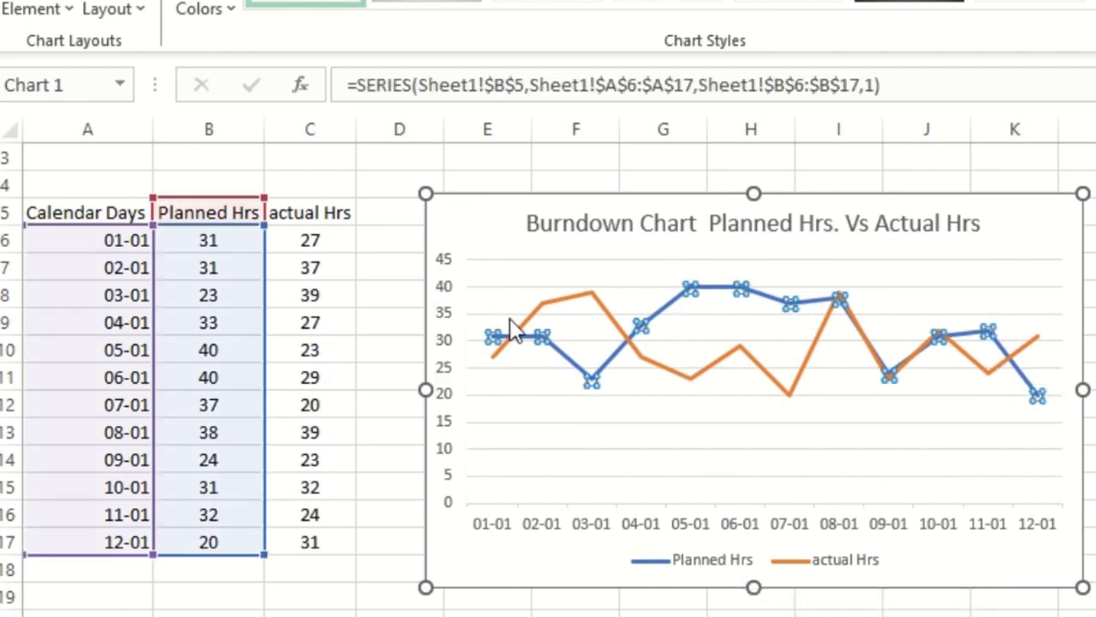
right_click(647, 321)
click(772, 260)
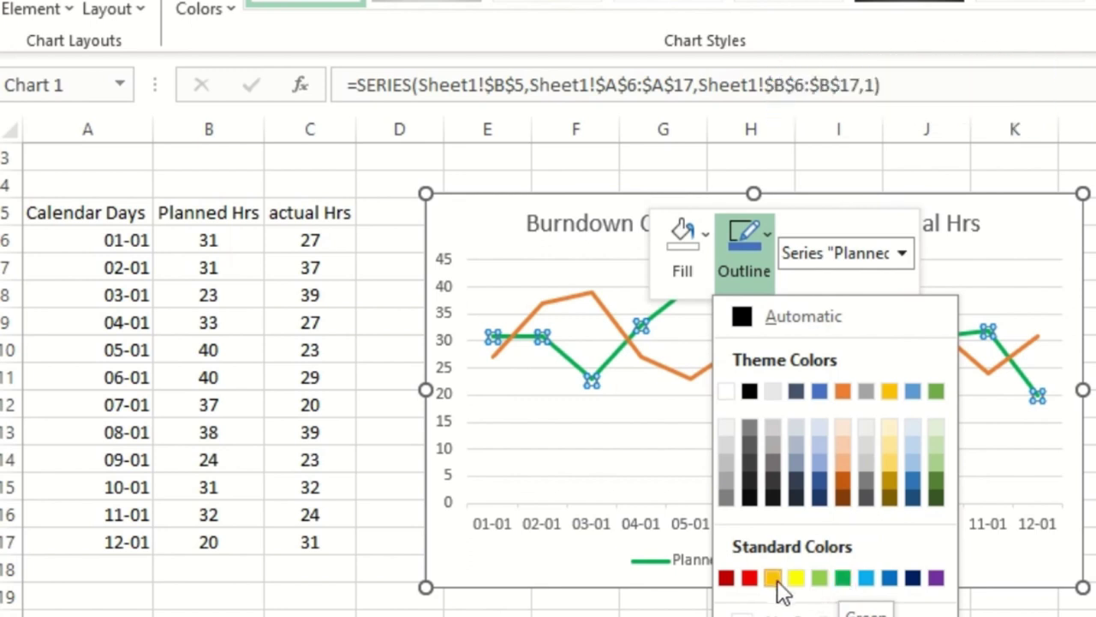
click(774, 578)
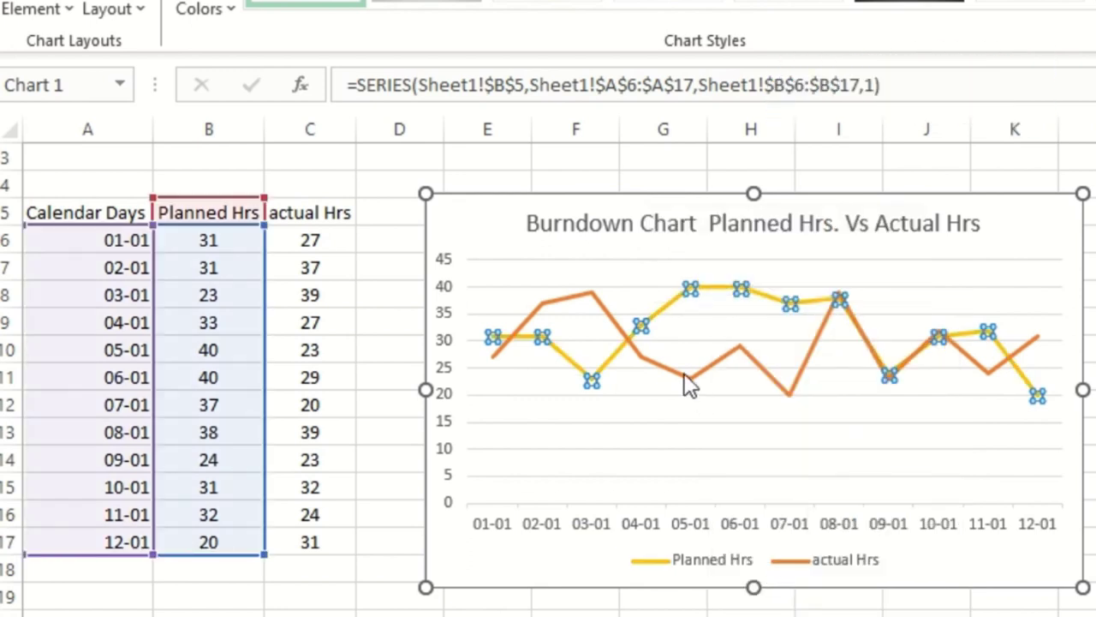
click(689, 381)
right_click(692, 383)
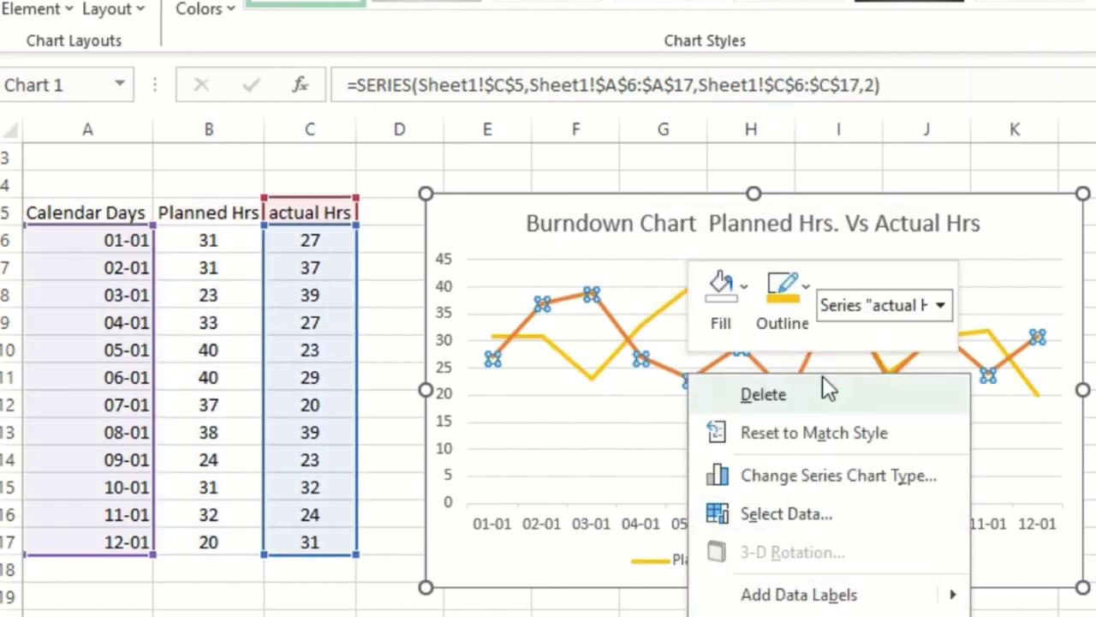
click(800, 310)
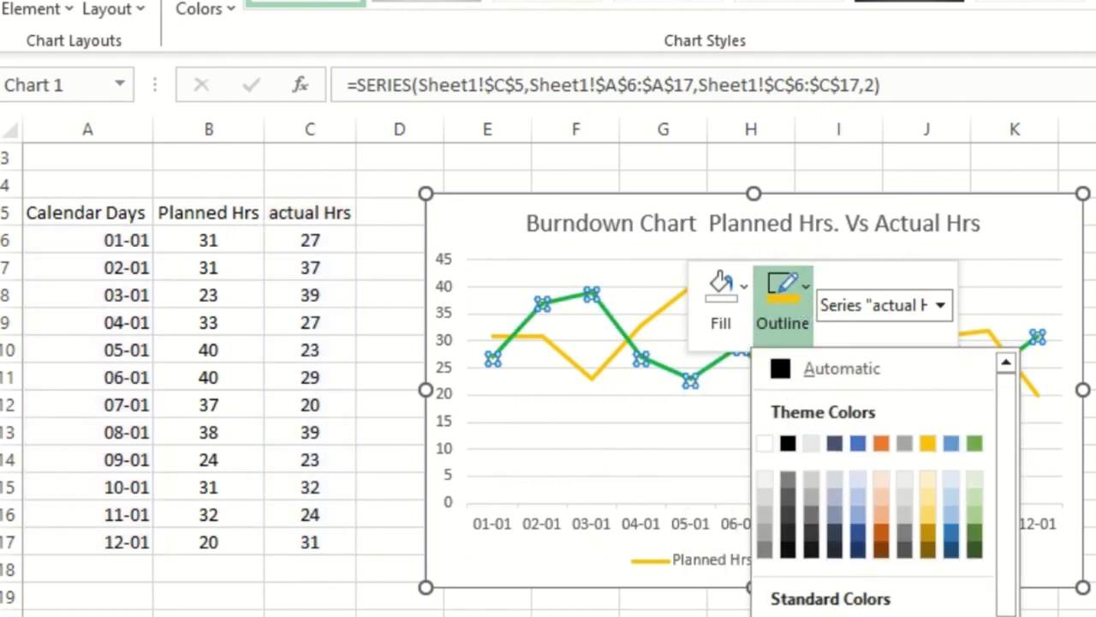
click(878, 613)
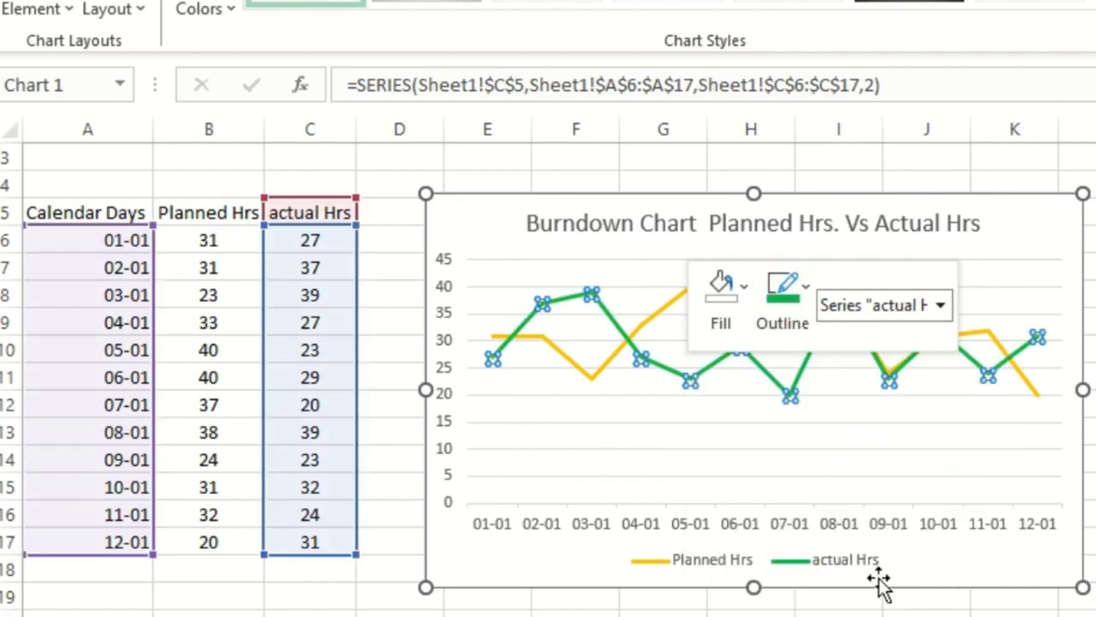
- Enlarge the chart rightward and downward, nudging it slightly right
click(983, 225)
click(1030, 217)
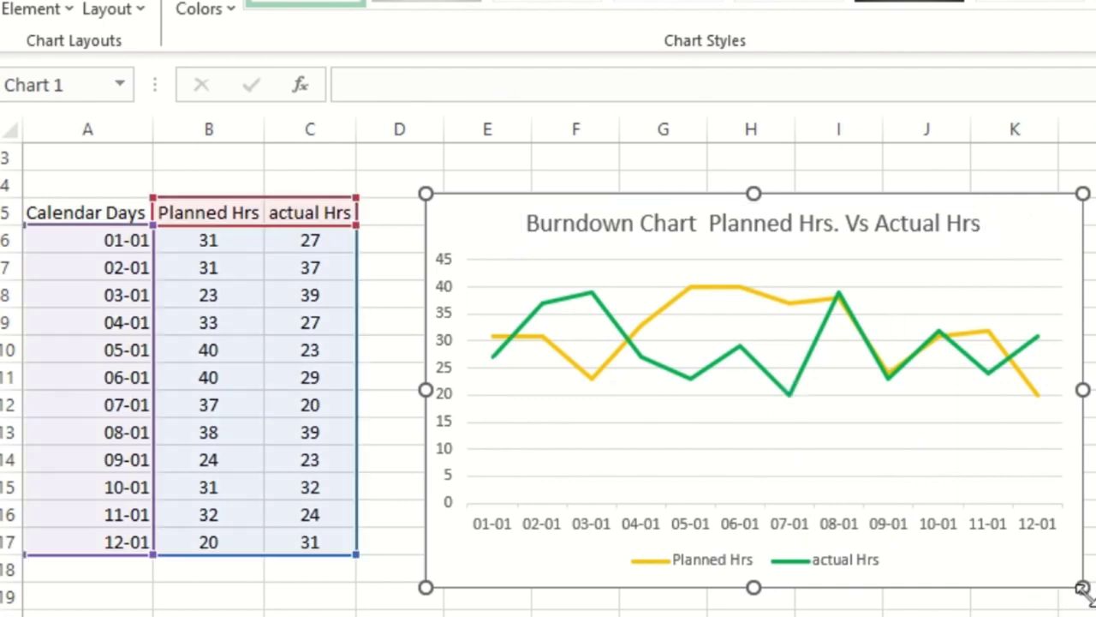
drag(1082, 587, 1095, 616)
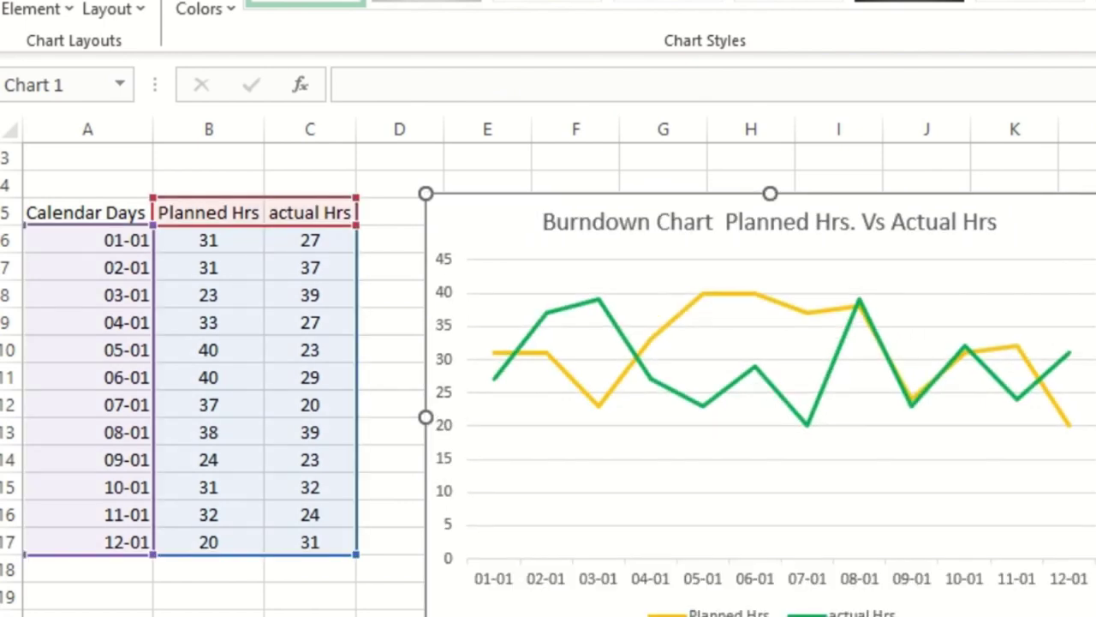
drag(856, 610, 880, 614)
- Total the Planned Hrs in B18 with =SUM(B6:B17), giving 380
key(Escape)
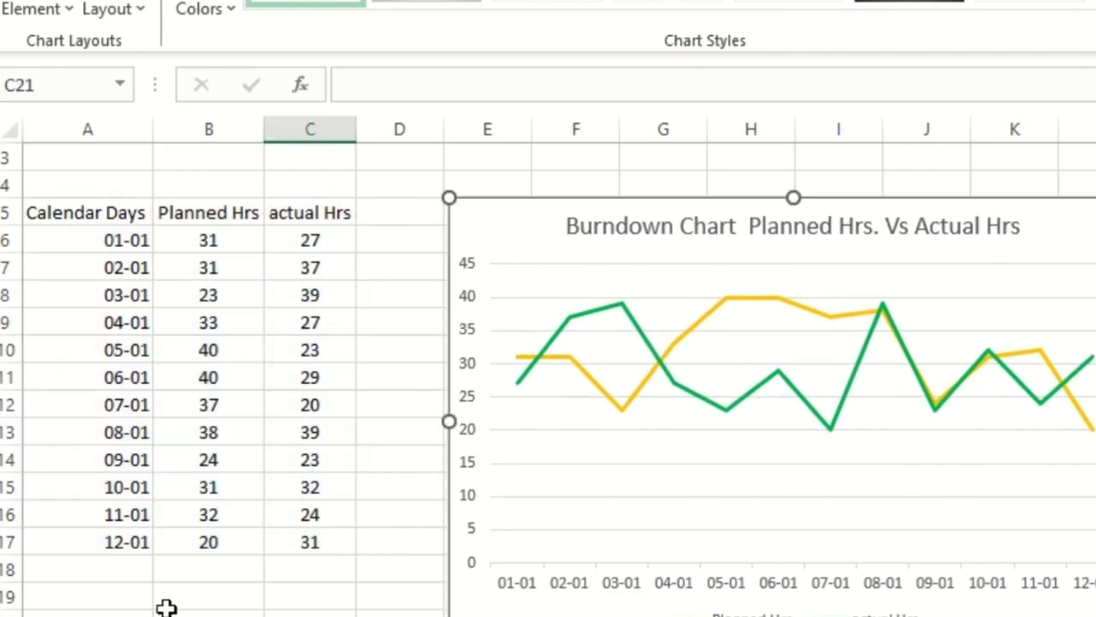
click(188, 589)
click(211, 568)
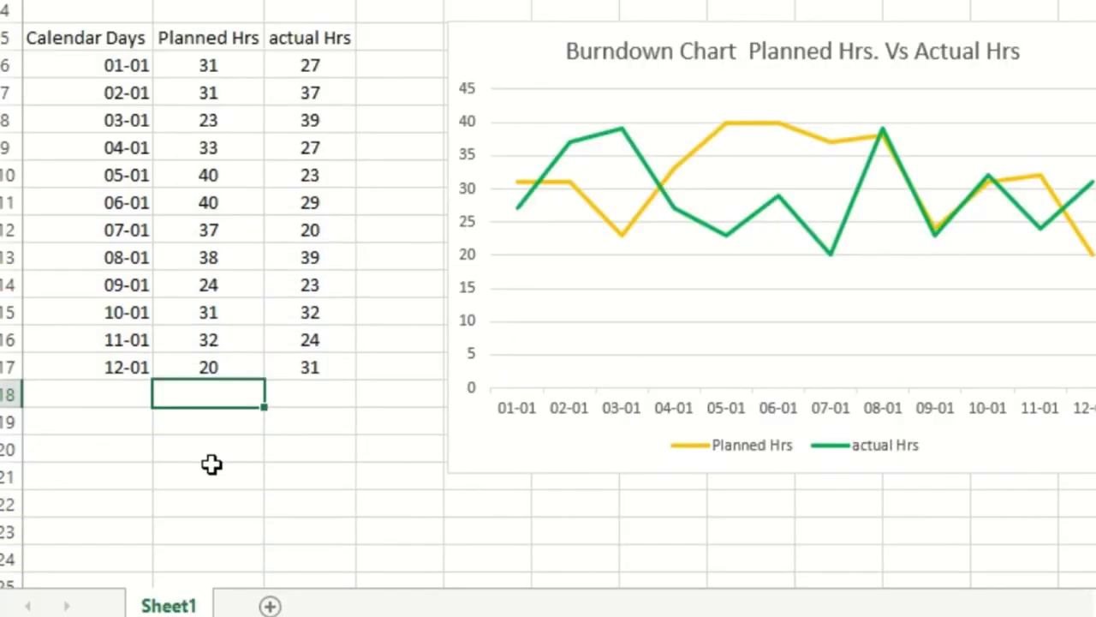
scroll(212, 463, up, 1)
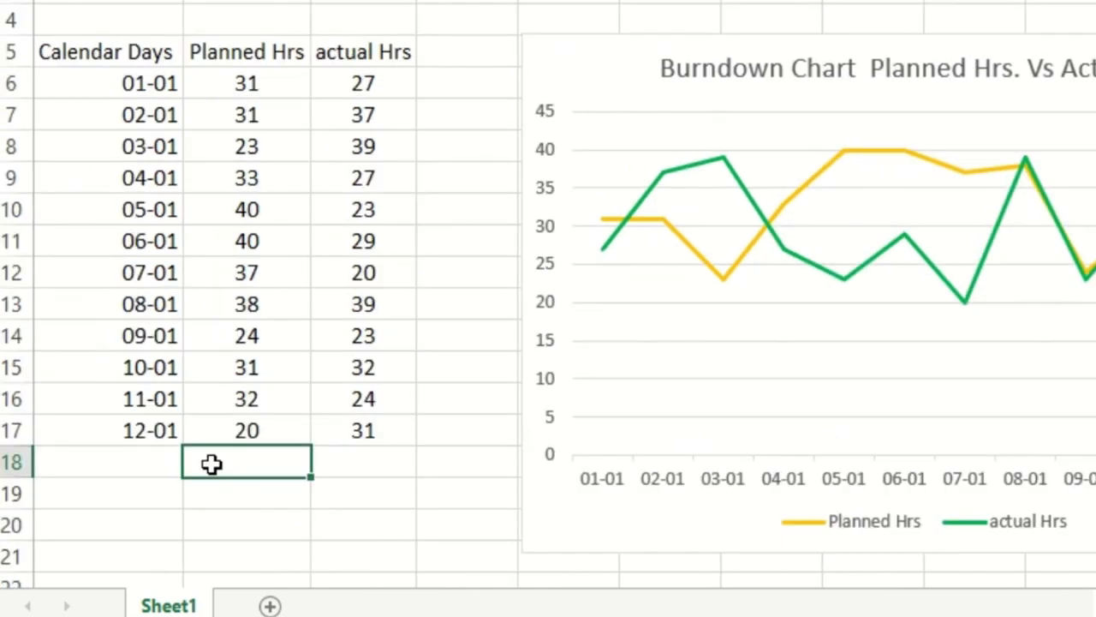
text(=sum()
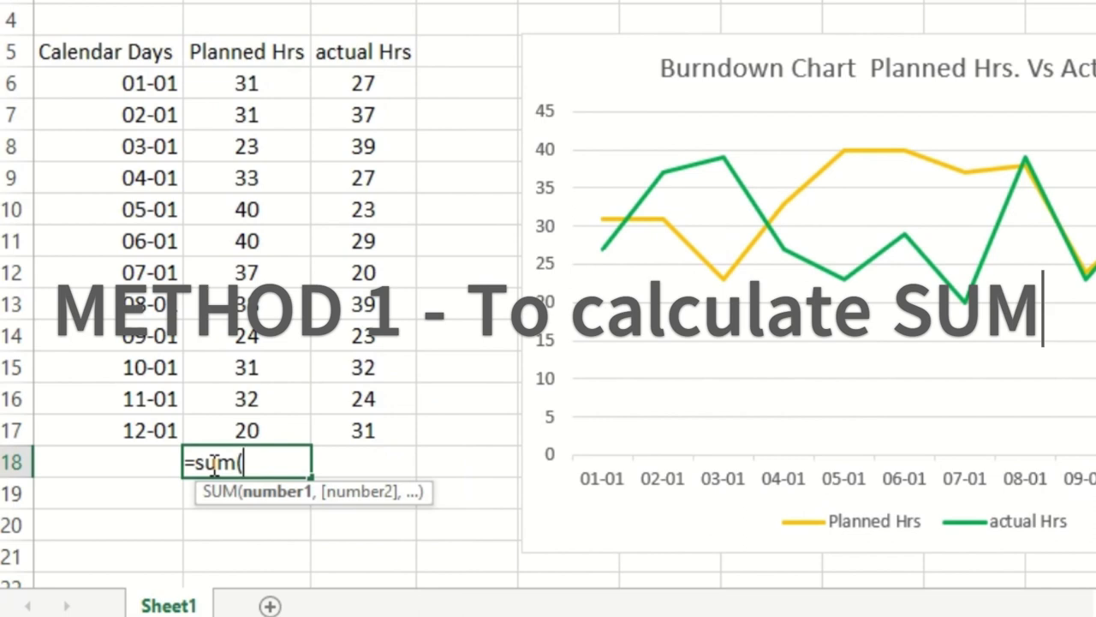
drag(261, 84, 257, 428)
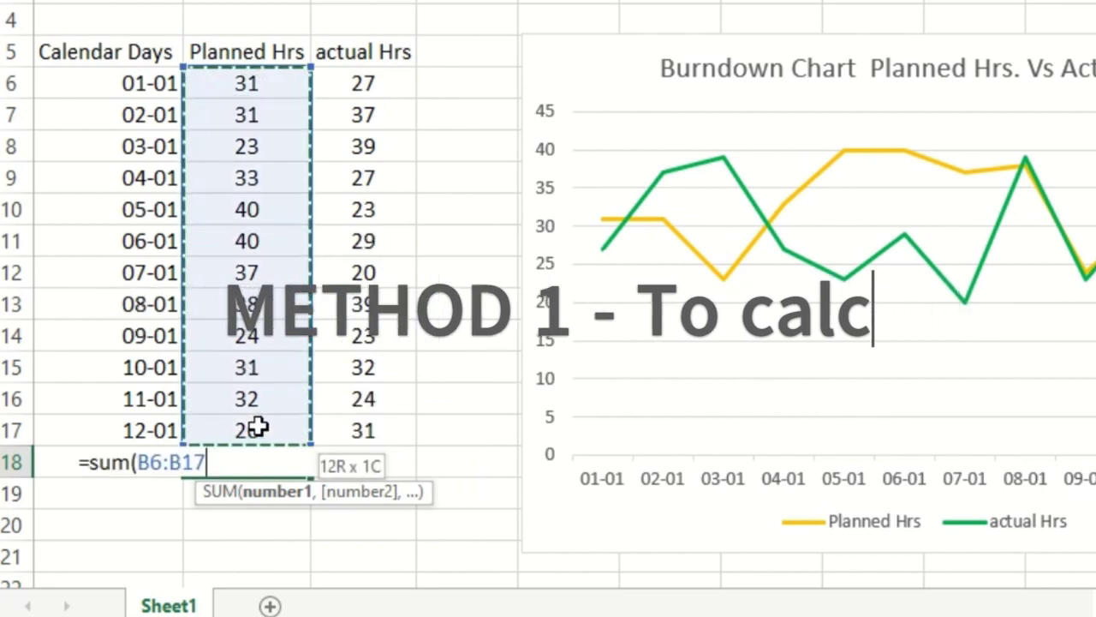
text())
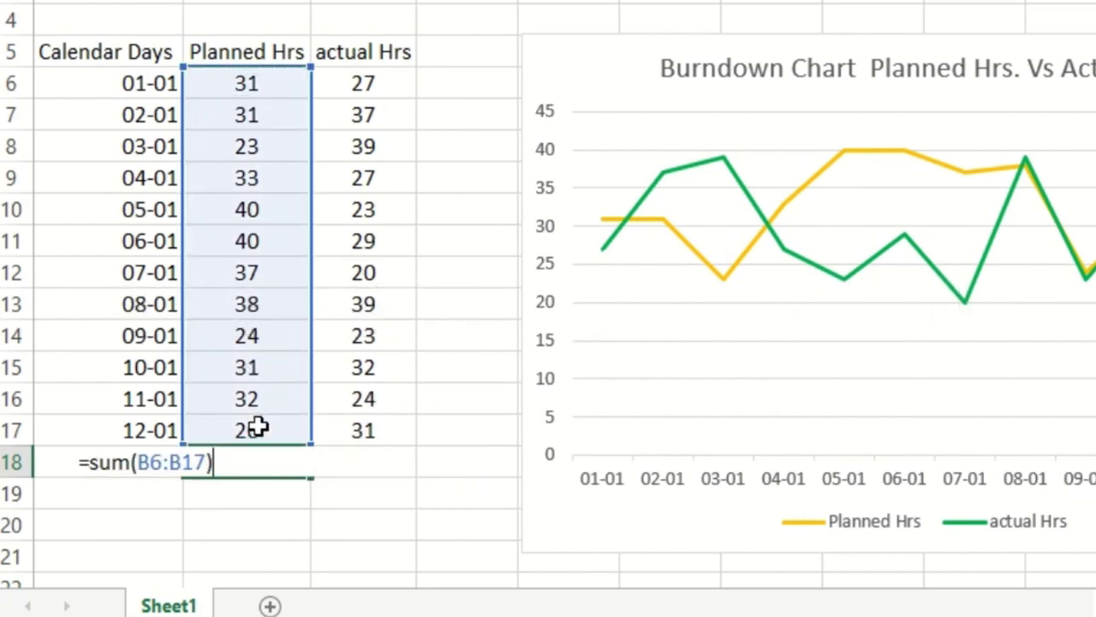
key(Return)
- Copy the total formula into C18 for 351 actual hours and label A18 TOTAL
click(289, 453)
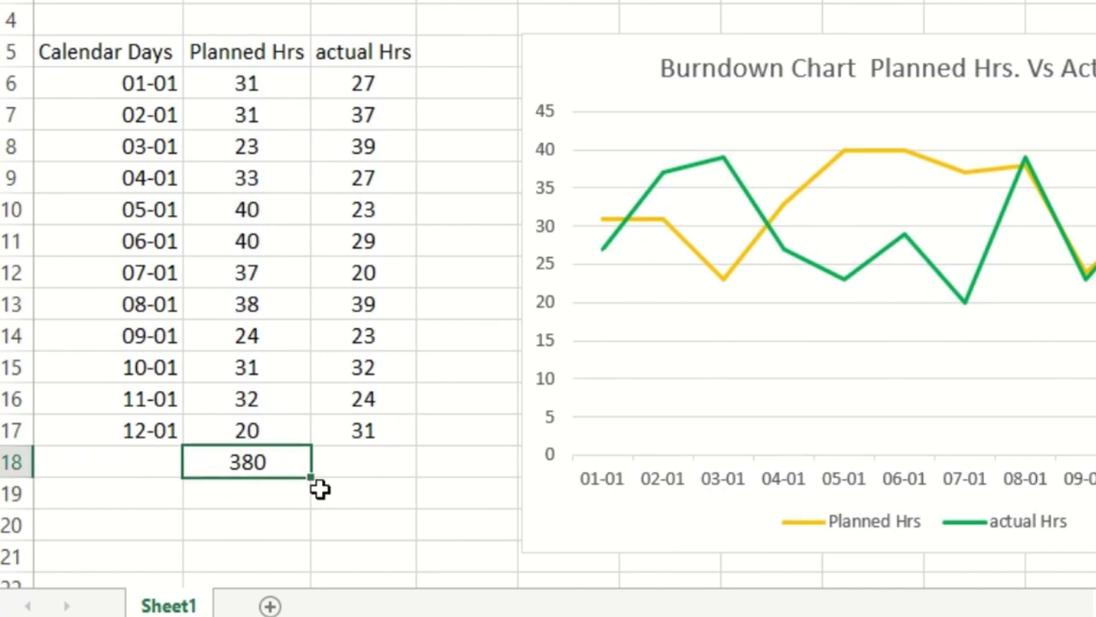
drag(311, 476, 391, 470)
click(391, 466)
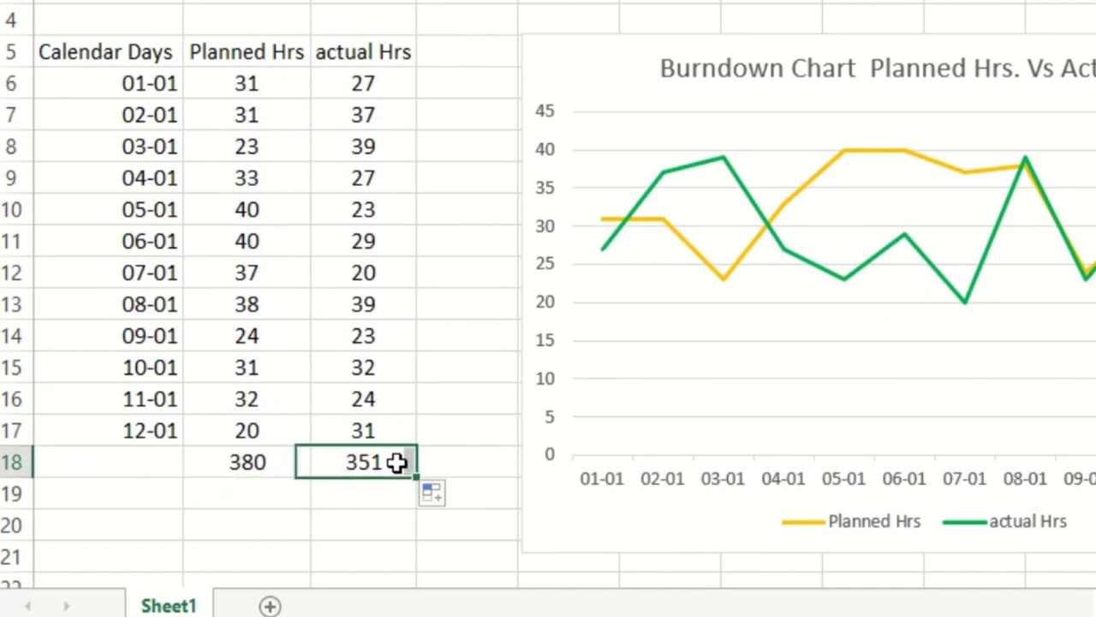
key(F2)
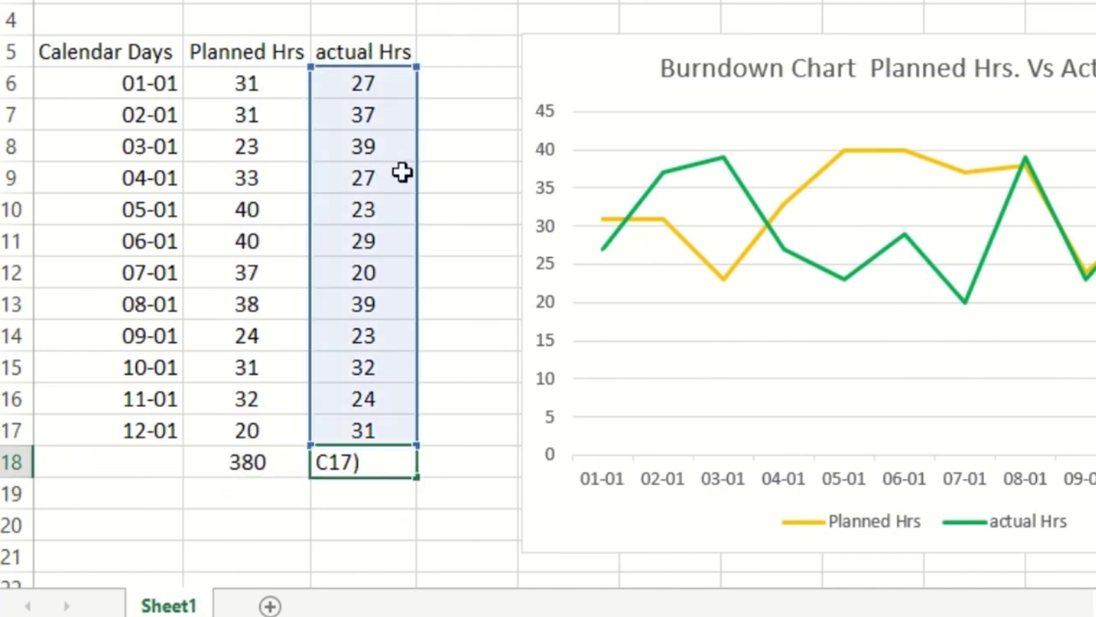
key(Escape)
click(132, 467)
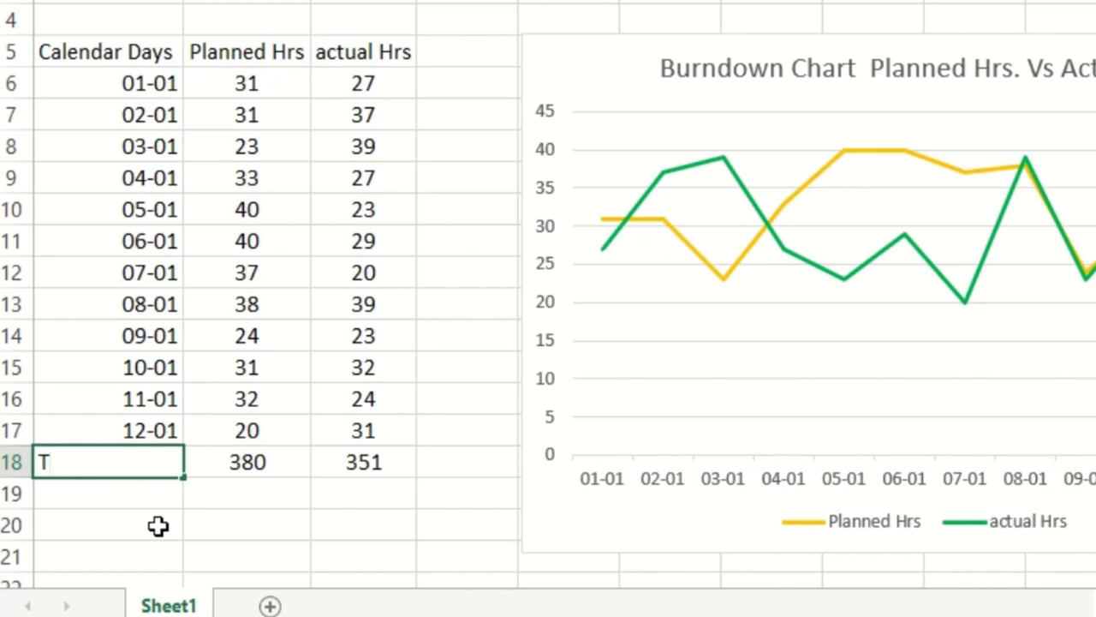
text(TOTAL)
key(Return)
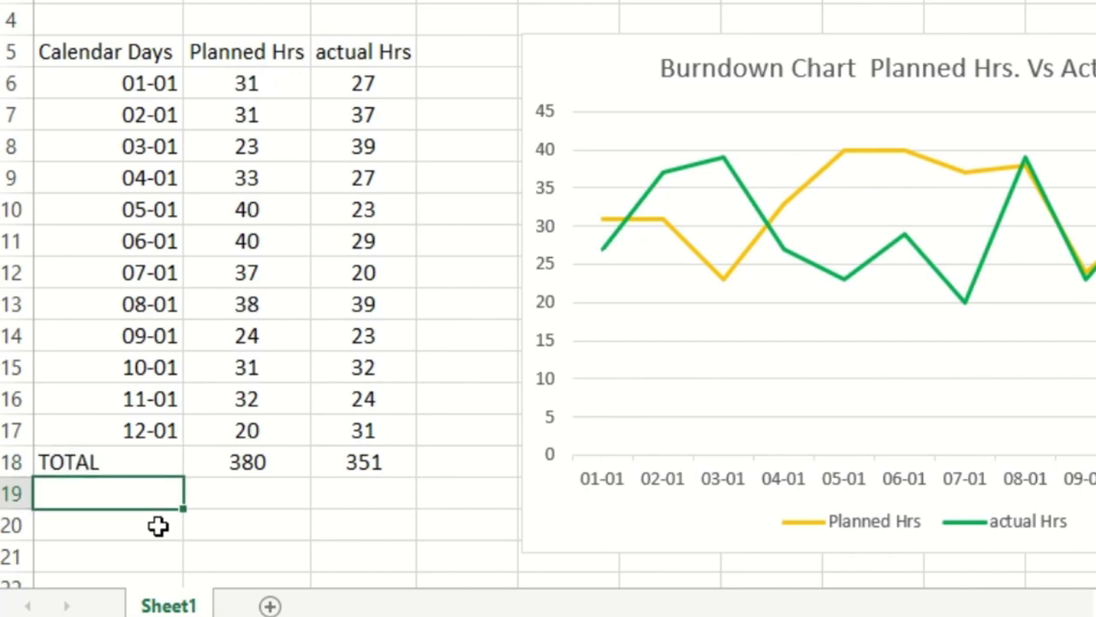
- Convert A5:C18 into a table with headers using Ctrl+T
drag(151, 51, 375, 453)
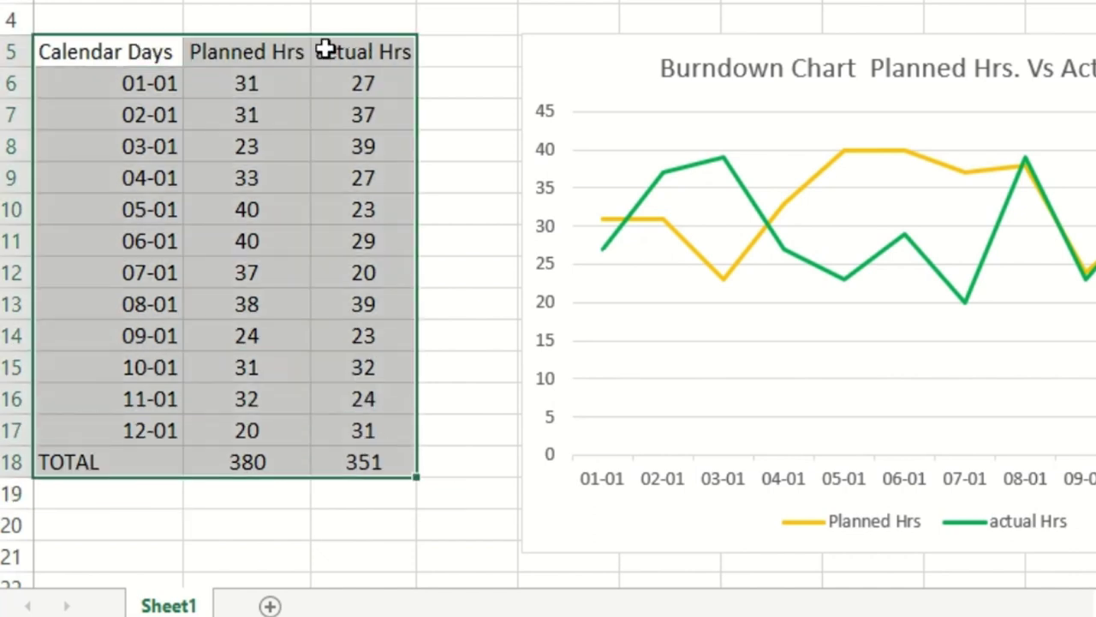
key(ctrl+t)
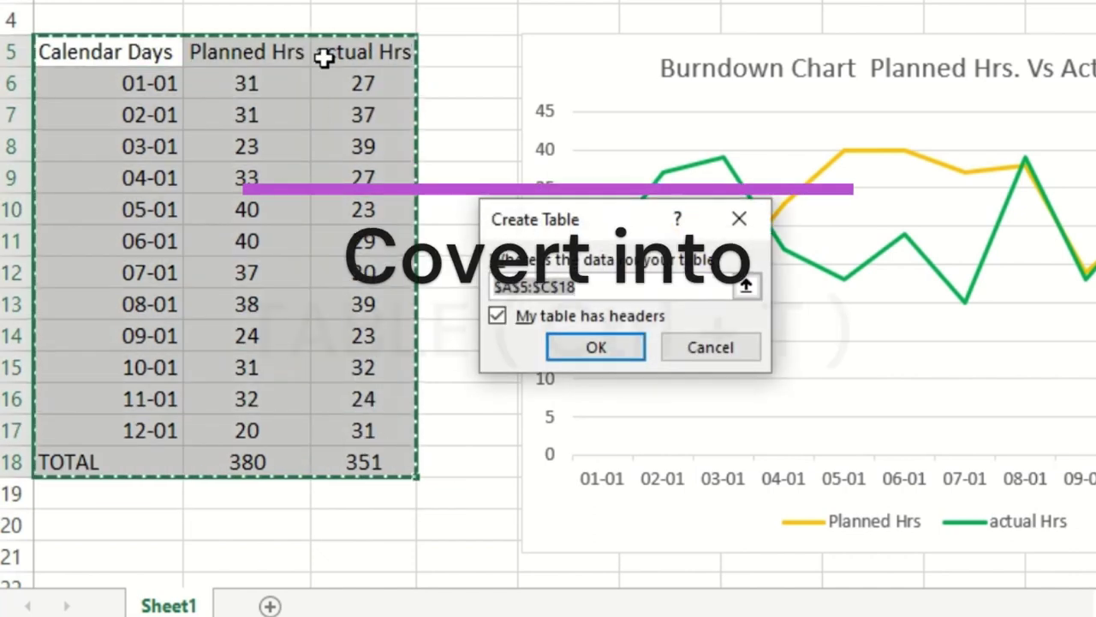
click(597, 349)
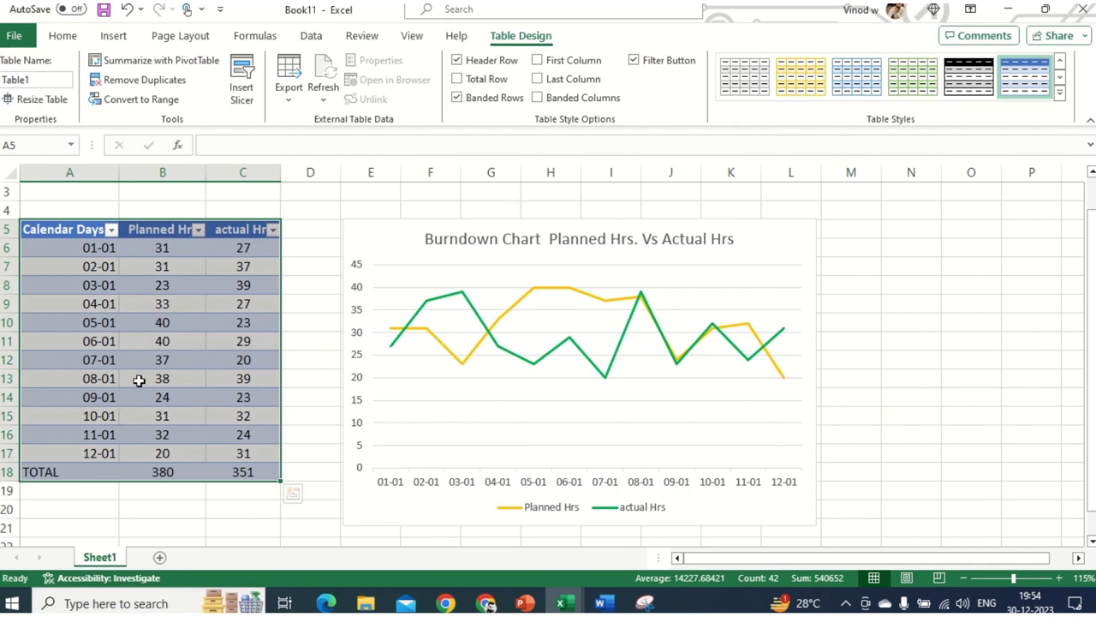
- Bold the table's last column and add its built-in Total row
click(575, 87)
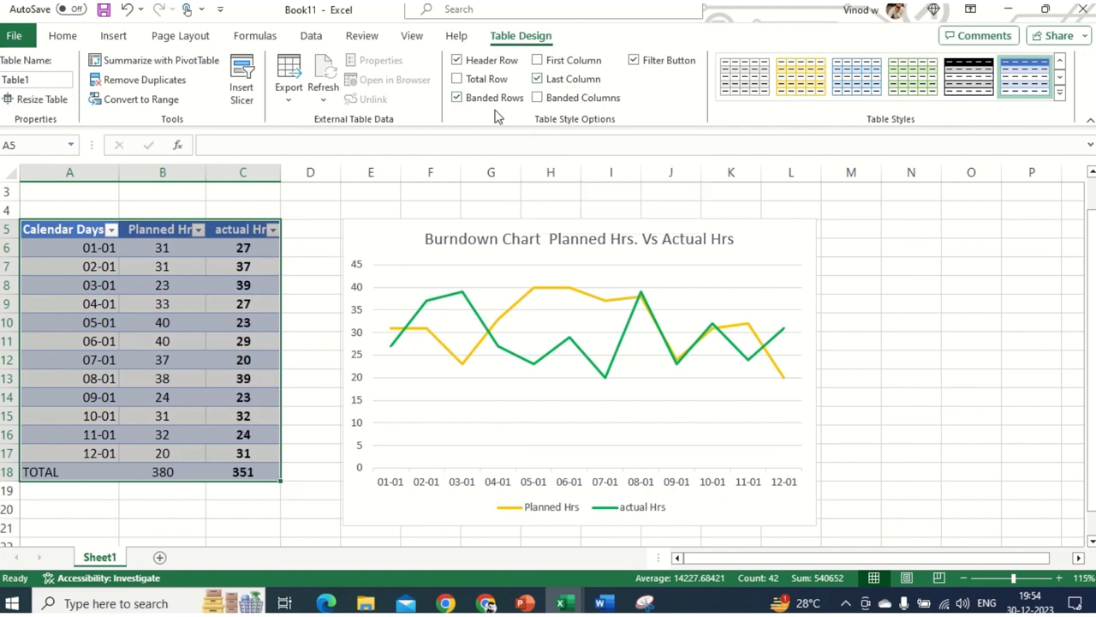
click(488, 80)
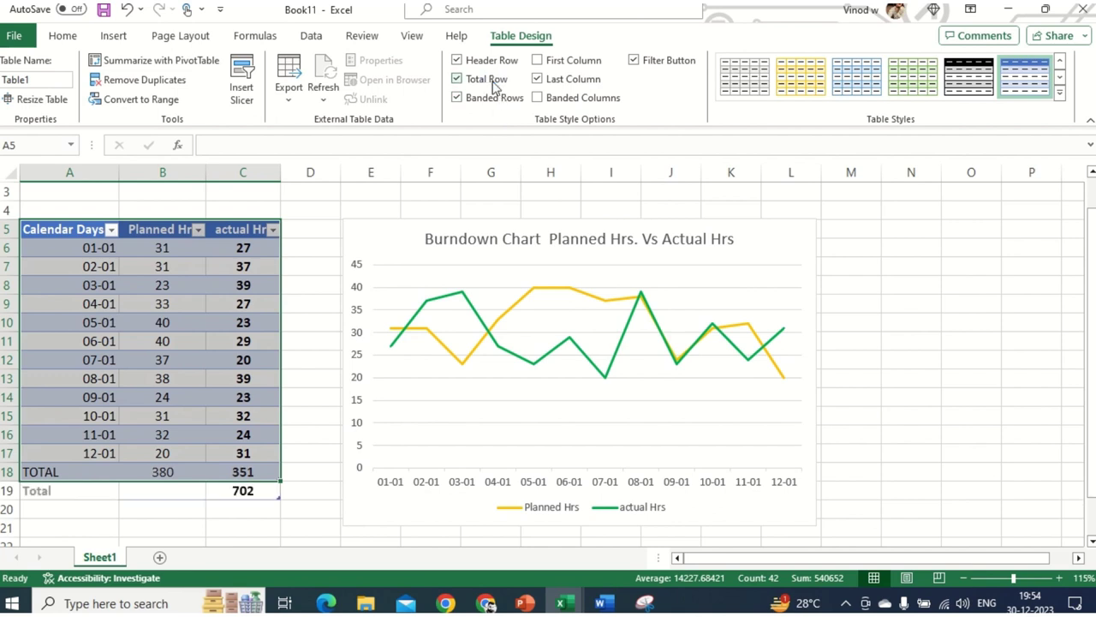
click(195, 490)
- Delete the old manual TOTAL row 18 and select the whole table
click(31, 472)
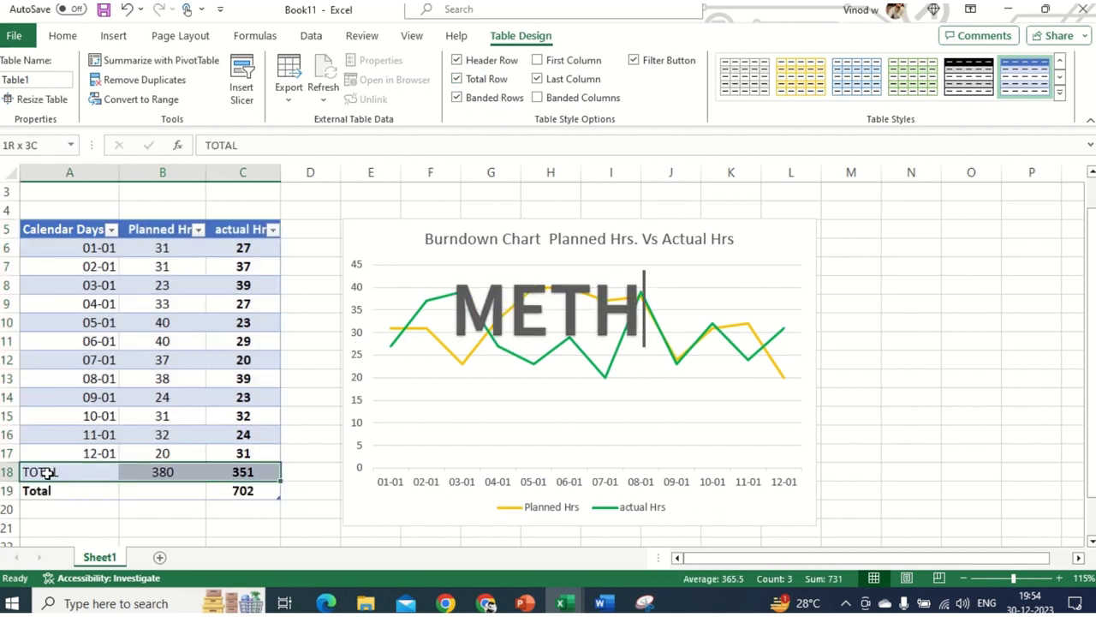
click(4, 472)
right_click(5, 472)
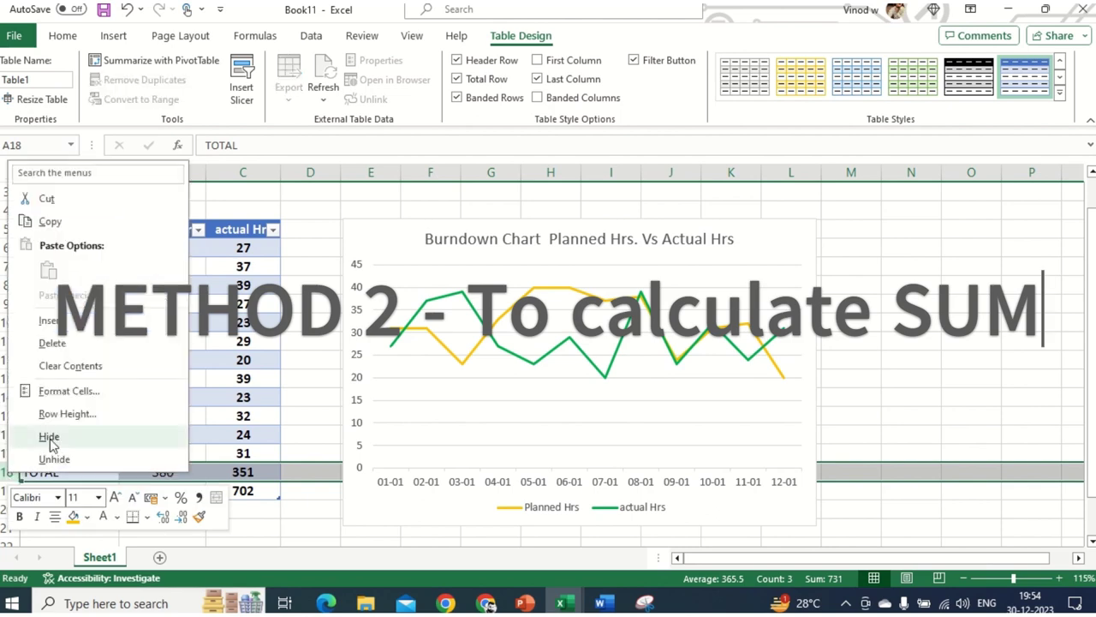
click(88, 345)
click(212, 539)
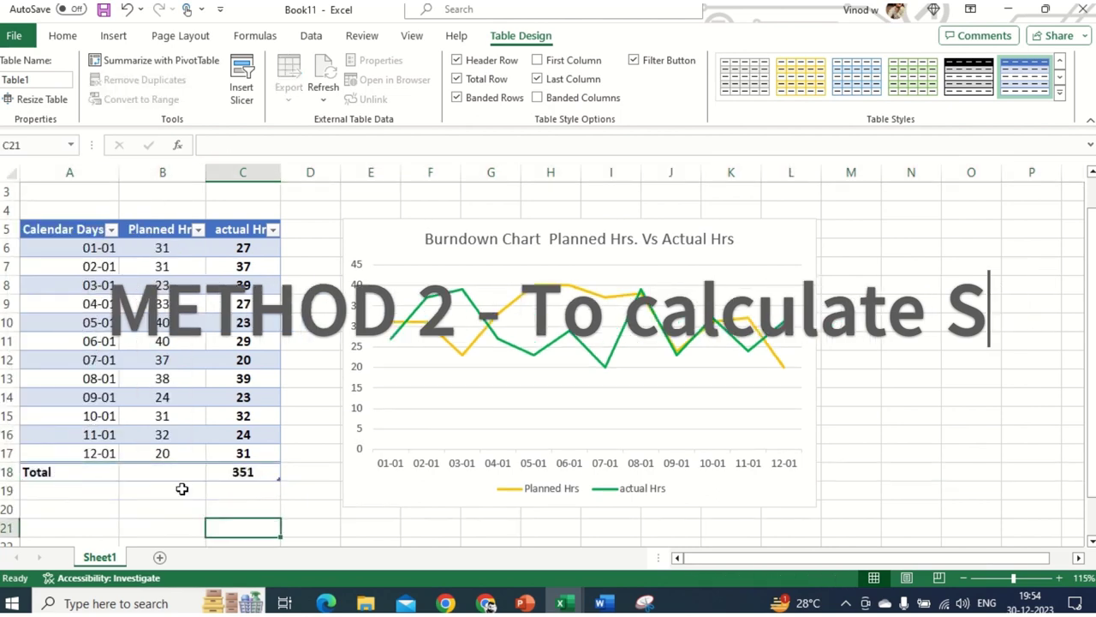
drag(75, 472, 246, 475)
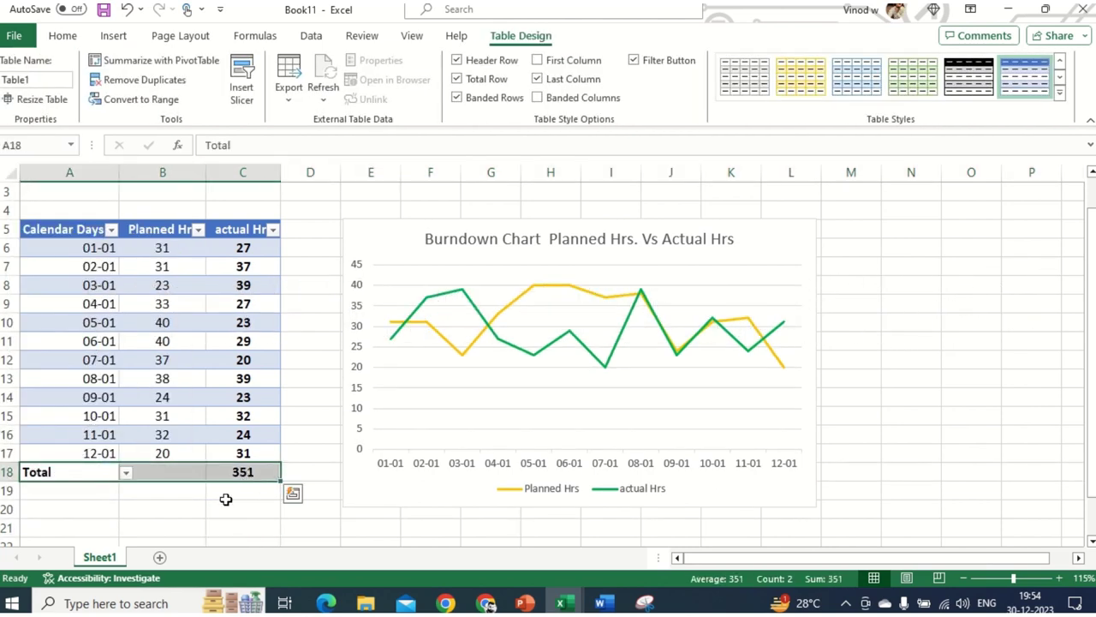
click(226, 493)
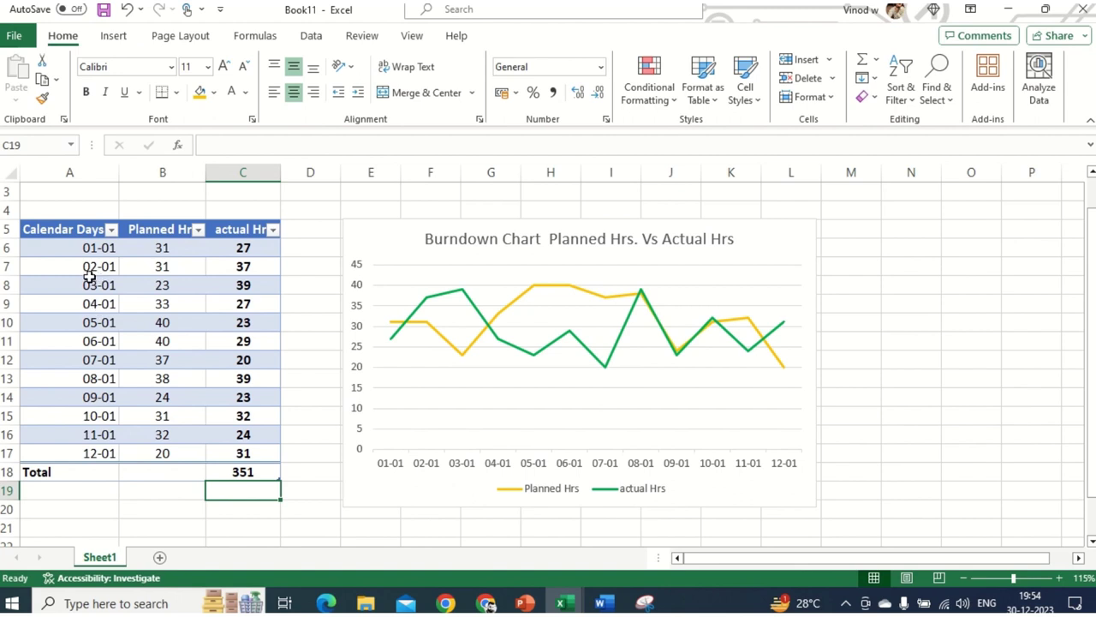
drag(100, 237, 242, 474)
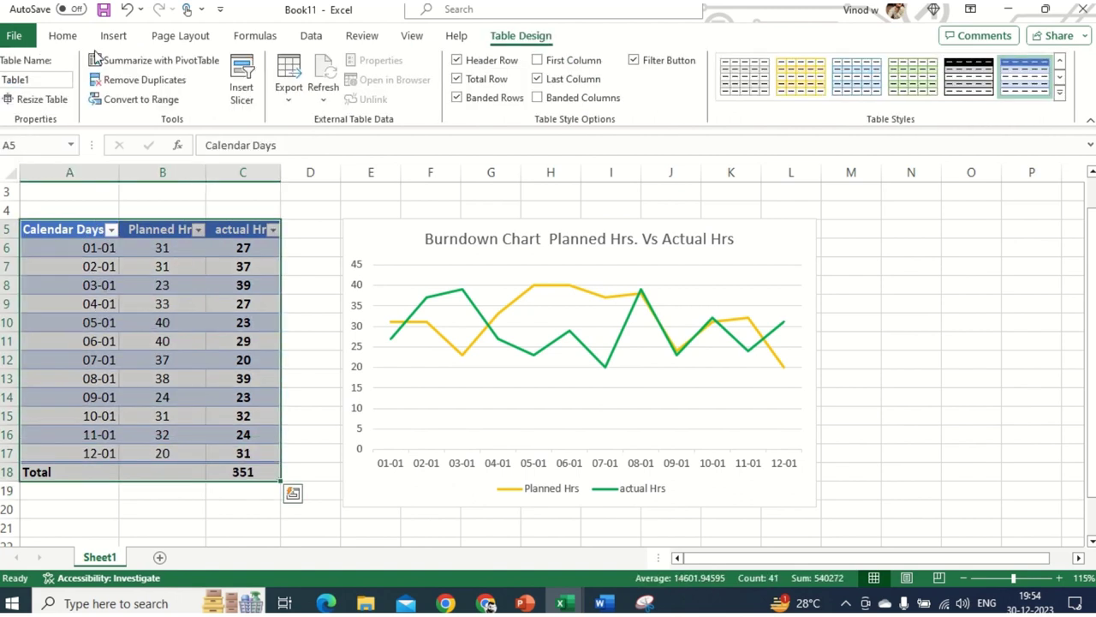
click(68, 38)
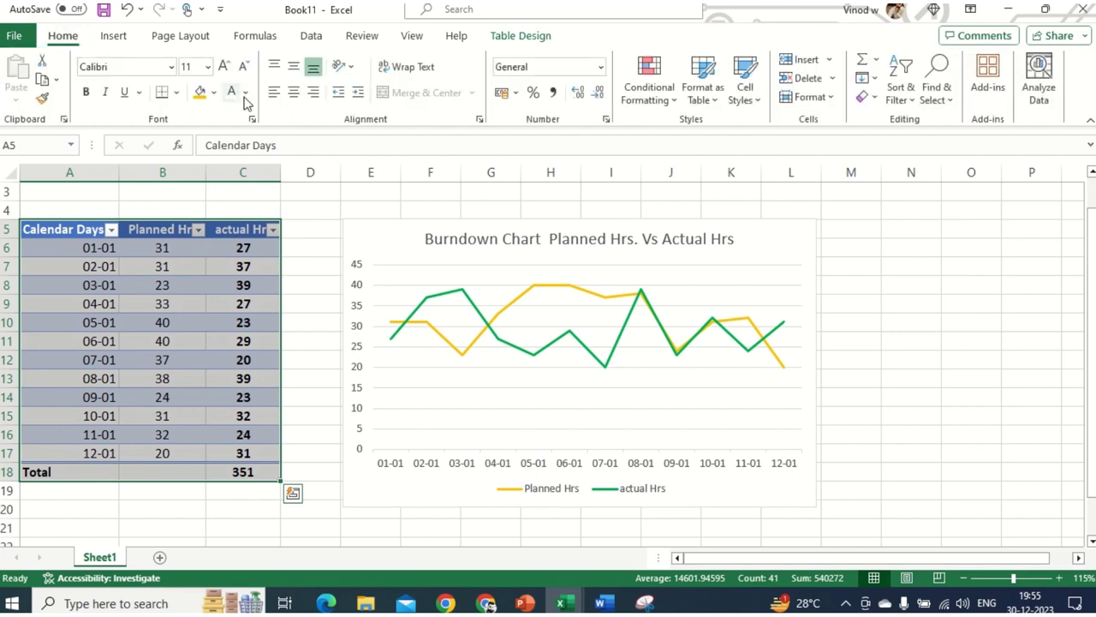
- Centre the table's contents horizontally and vertically
click(294, 92)
click(293, 66)
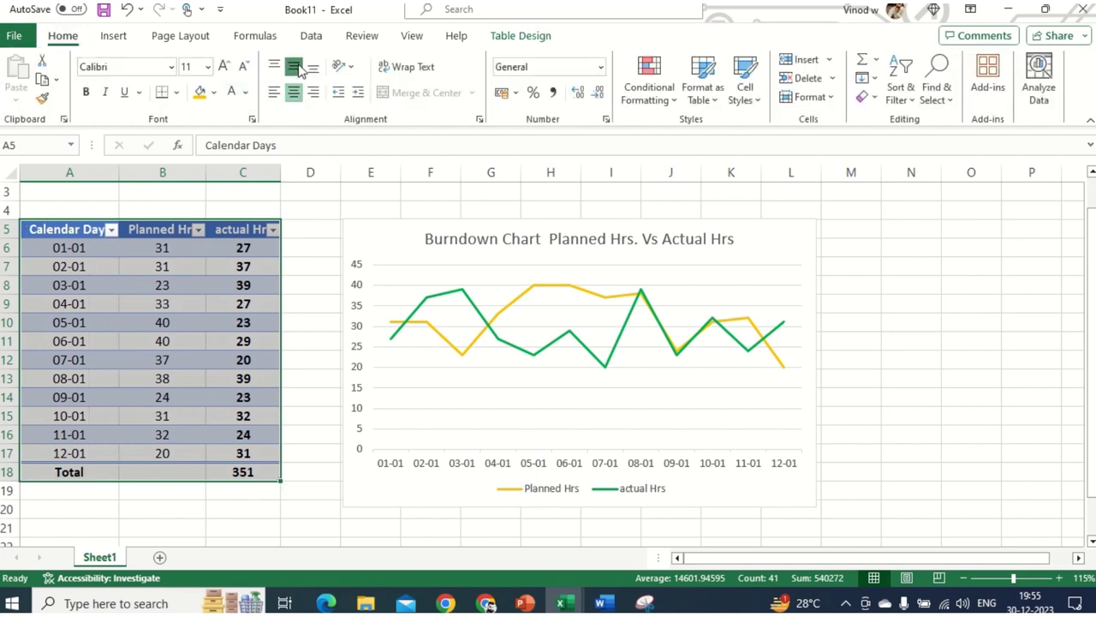
click(240, 357)
- Set the Total row to Sum in B18 and C18, showing 380 and 351
click(183, 470)
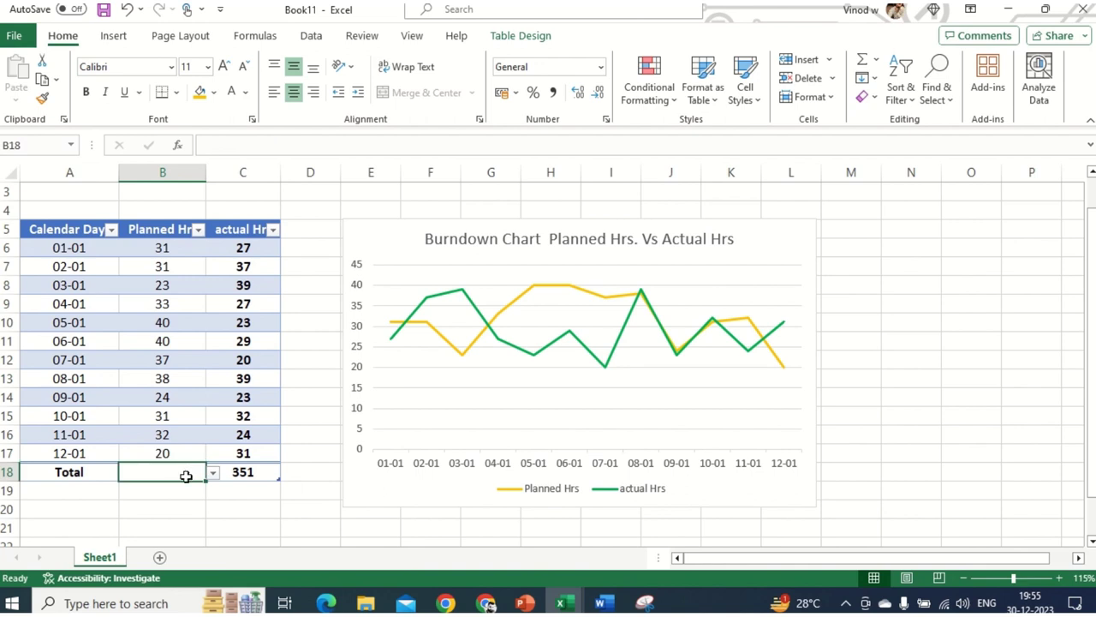
click(212, 473)
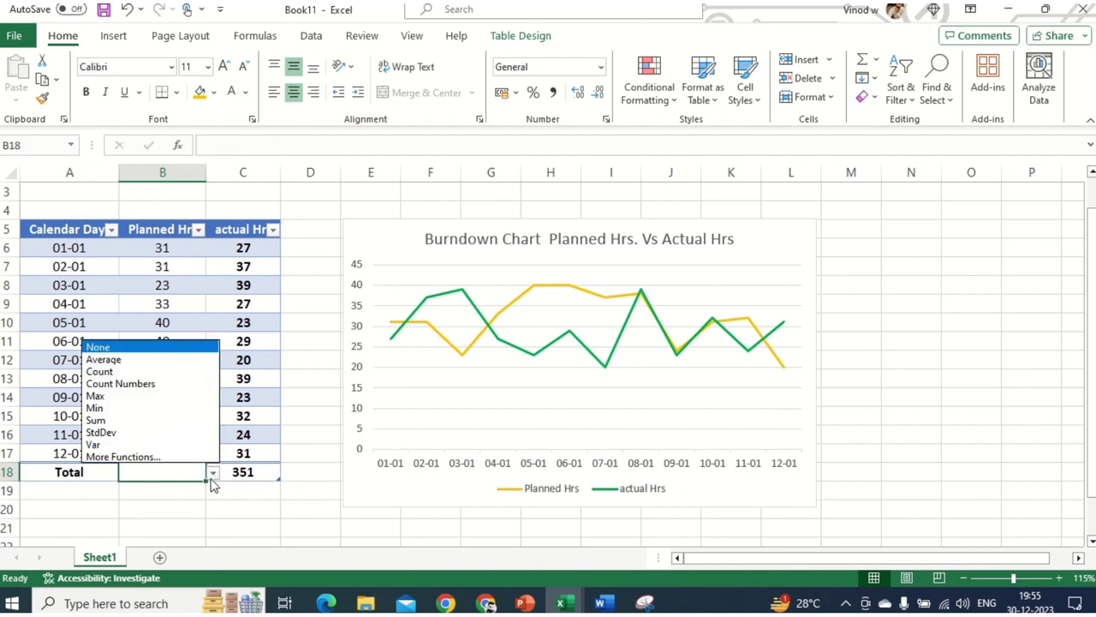
click(122, 420)
click(177, 507)
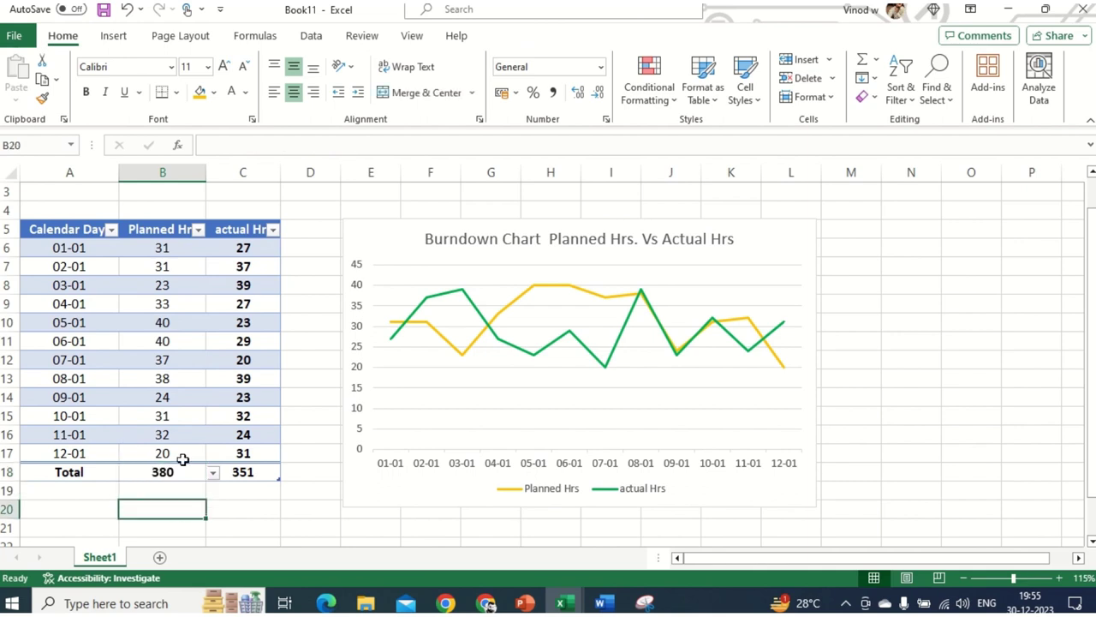
click(257, 475)
click(288, 472)
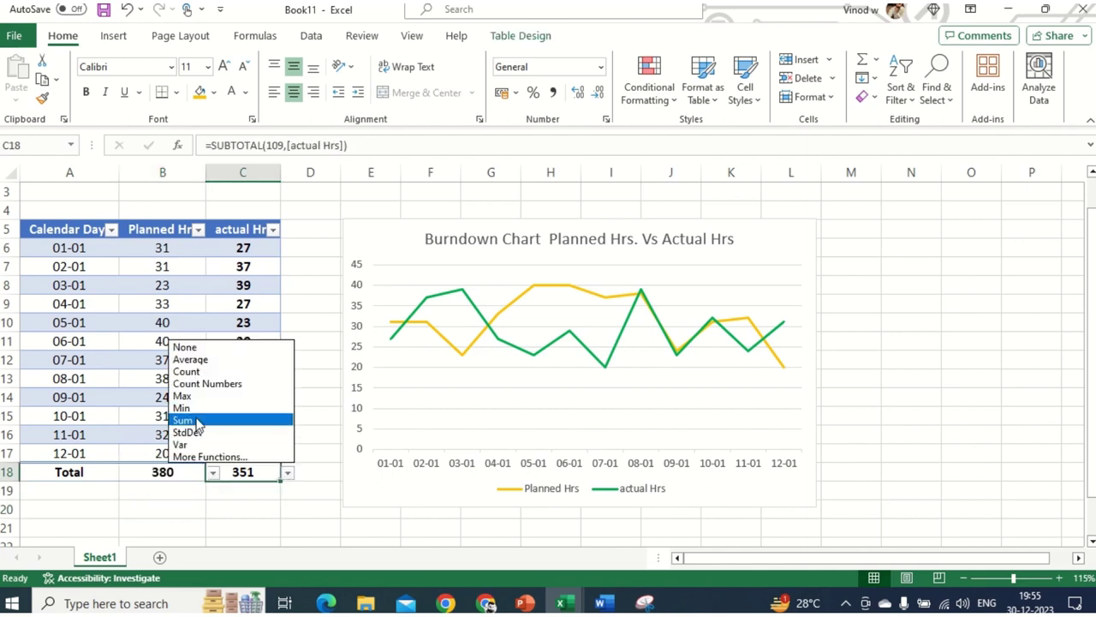
click(196, 419)
click(243, 509)
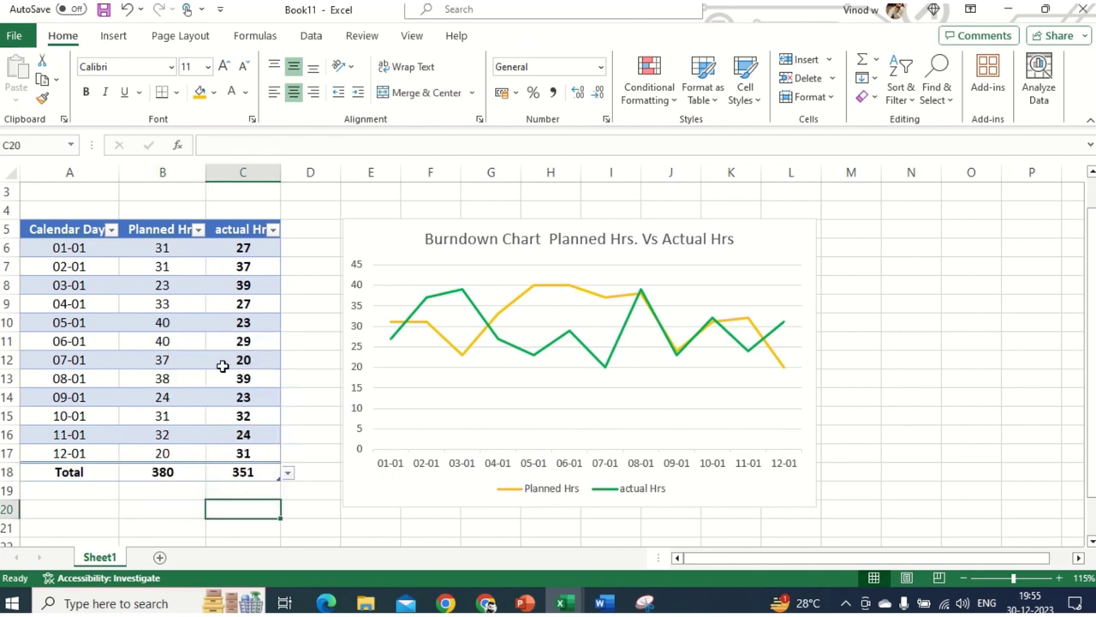
- Abandon a half-typed =SUM formula in B20
click(174, 469)
click(162, 507)
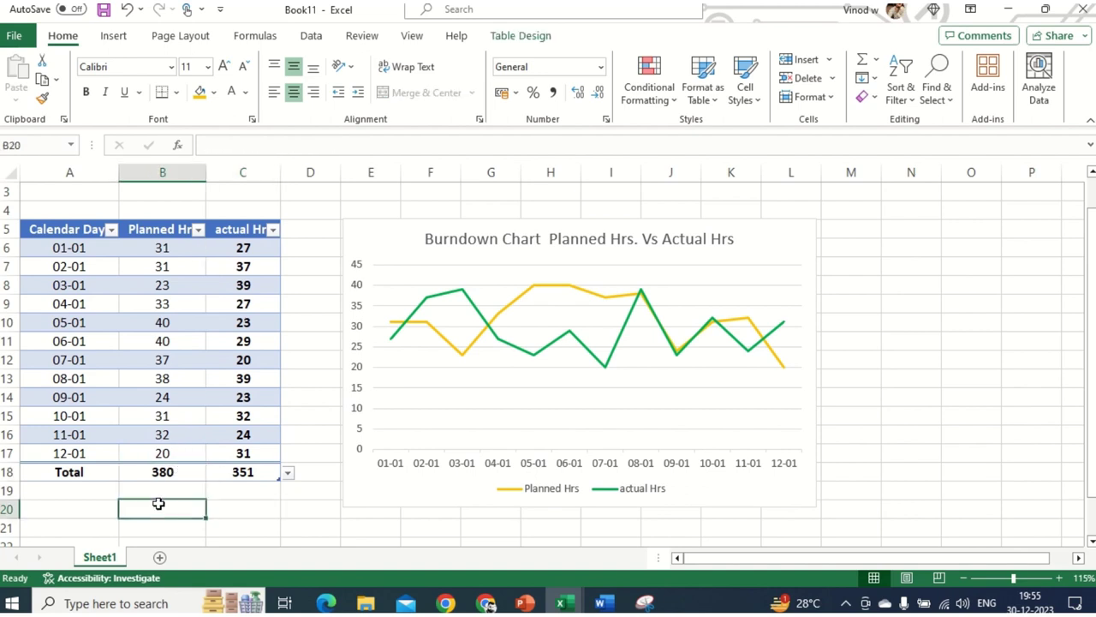
text(=SUM)
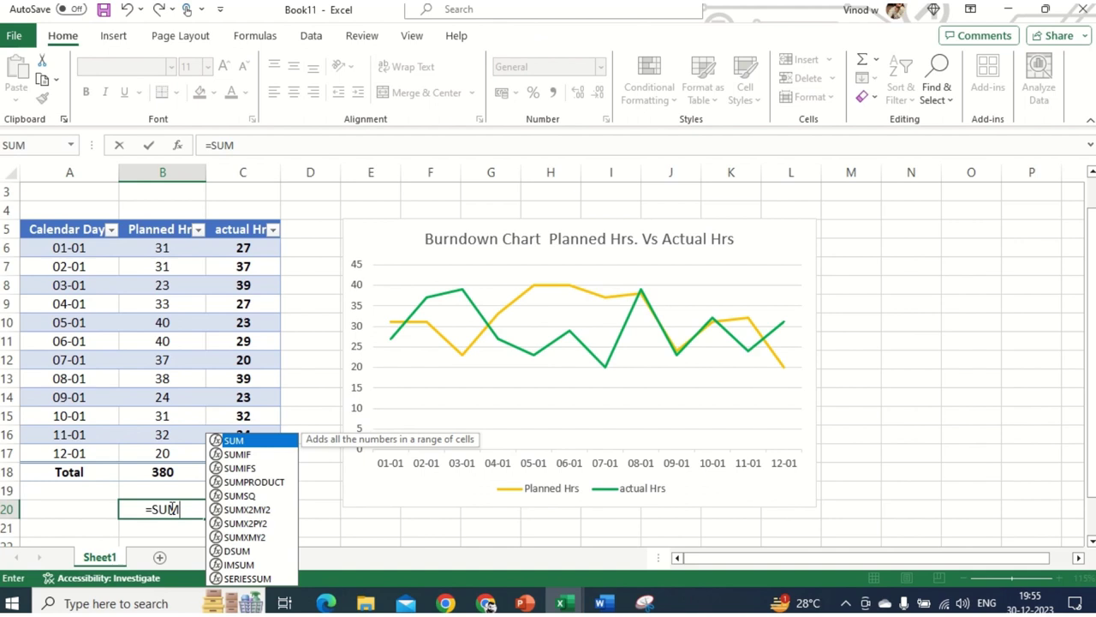
key(Escape)
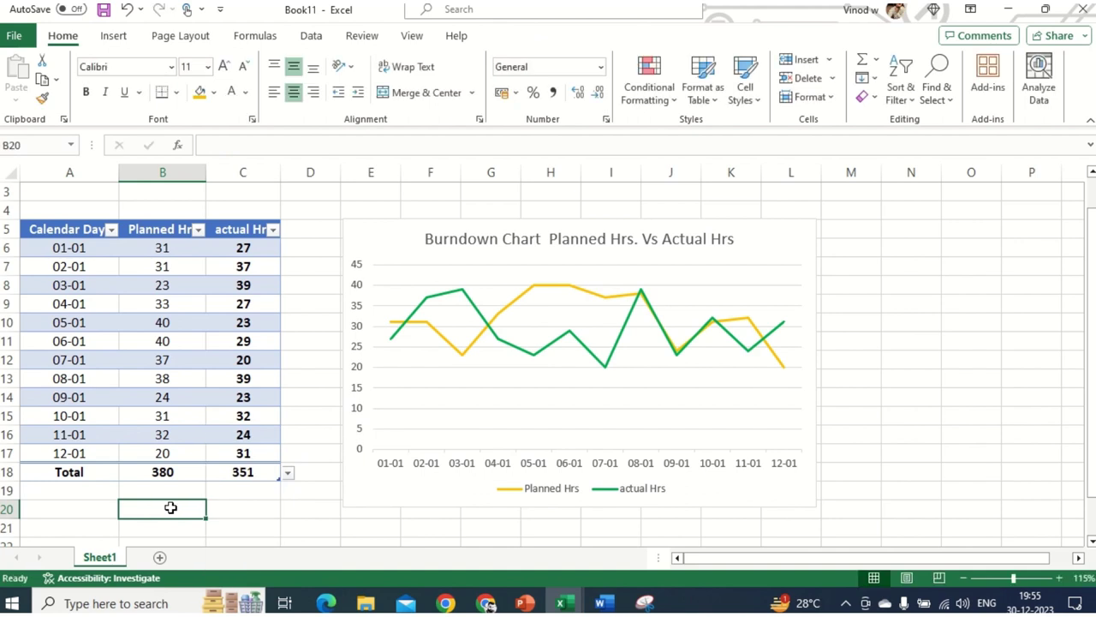
click(238, 501)
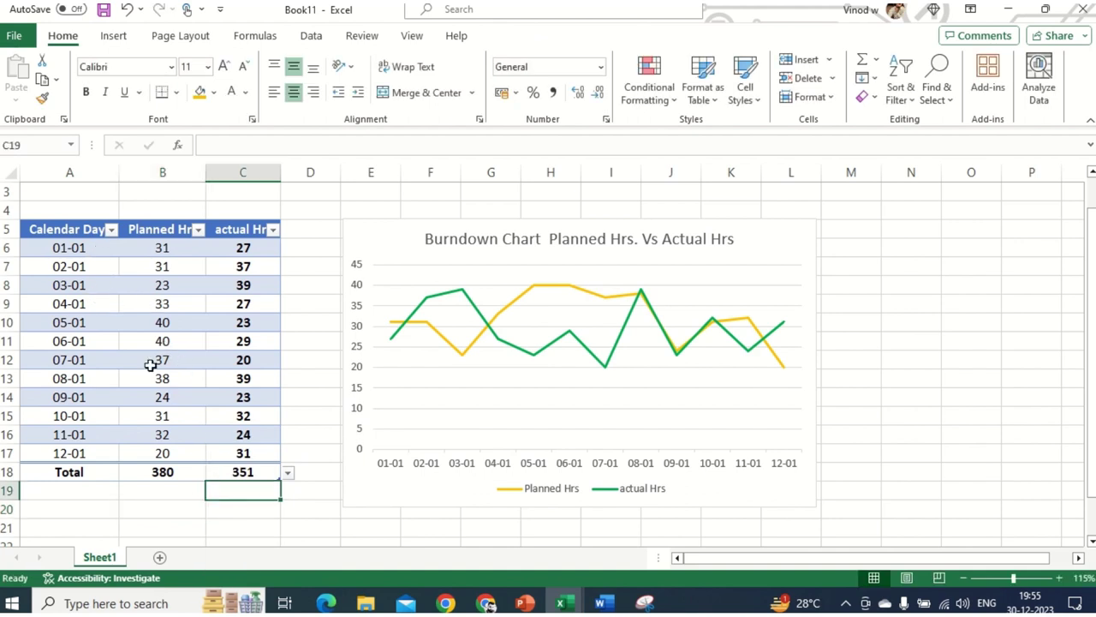
- Merge B20:C21 and enter actual minus planned total hours, giving -29
scroll(154, 385, down, 2)
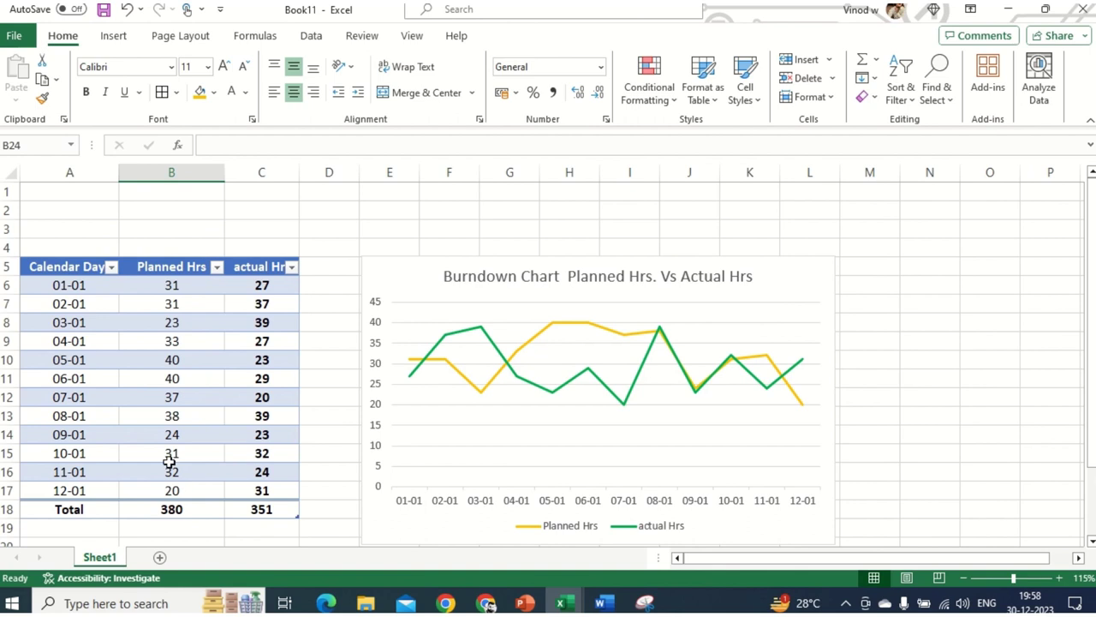
scroll(249, 437, down, 3)
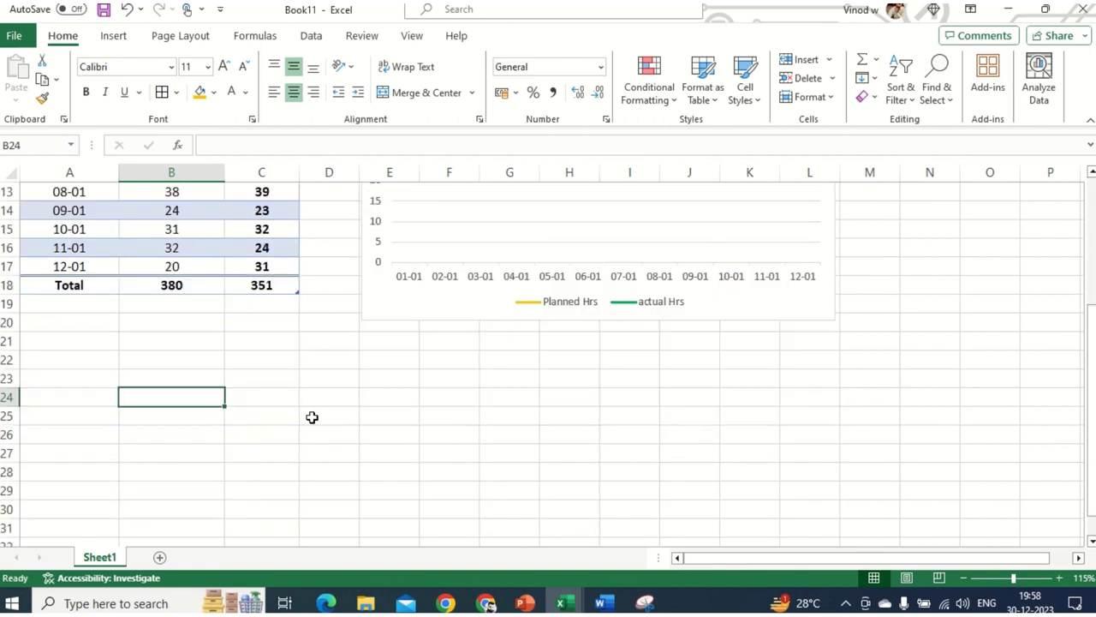
drag(171, 330, 240, 339)
click(420, 93)
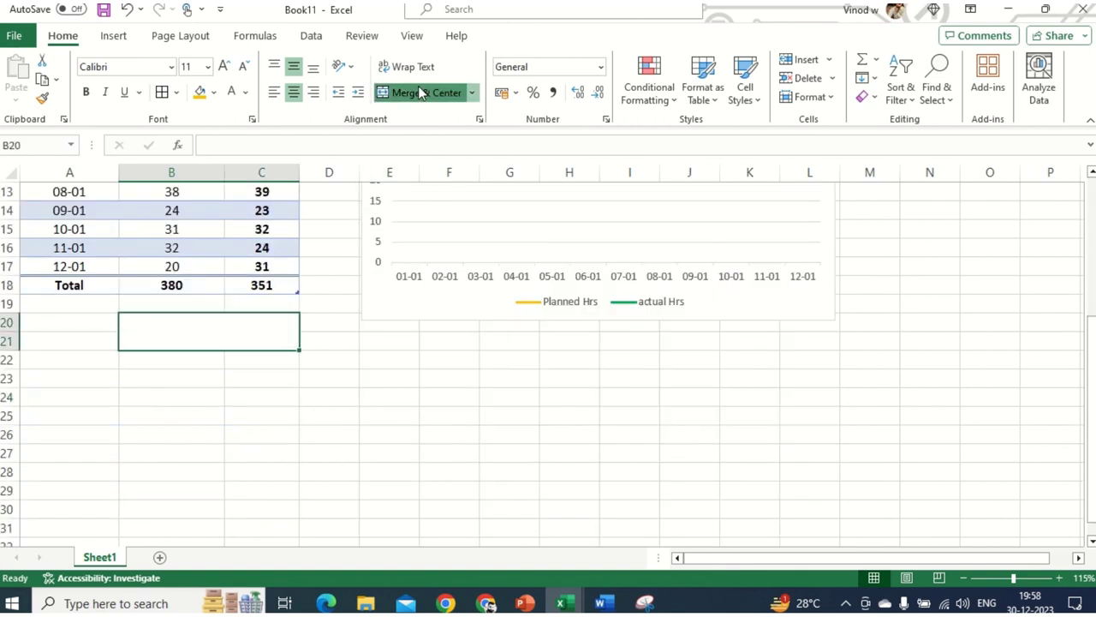
text(=)
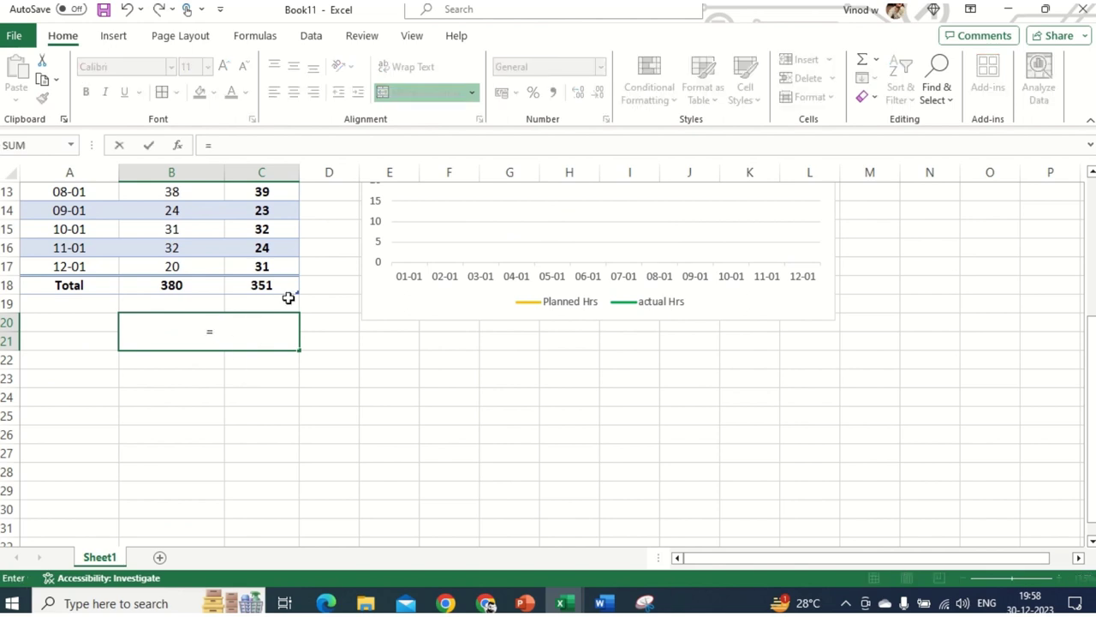
click(274, 289)
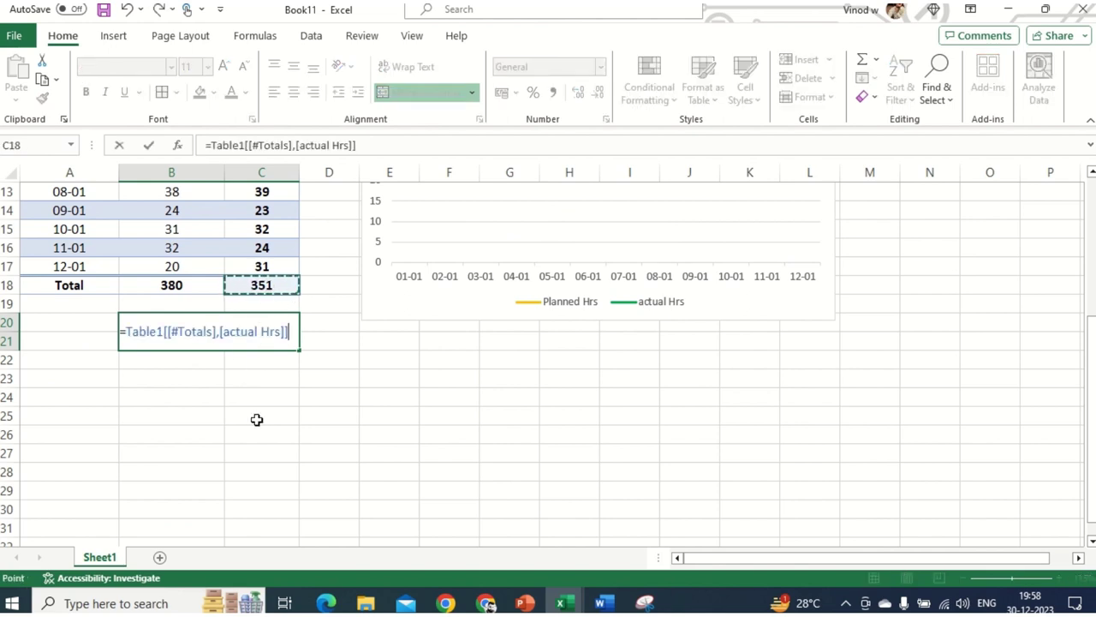
text(-)
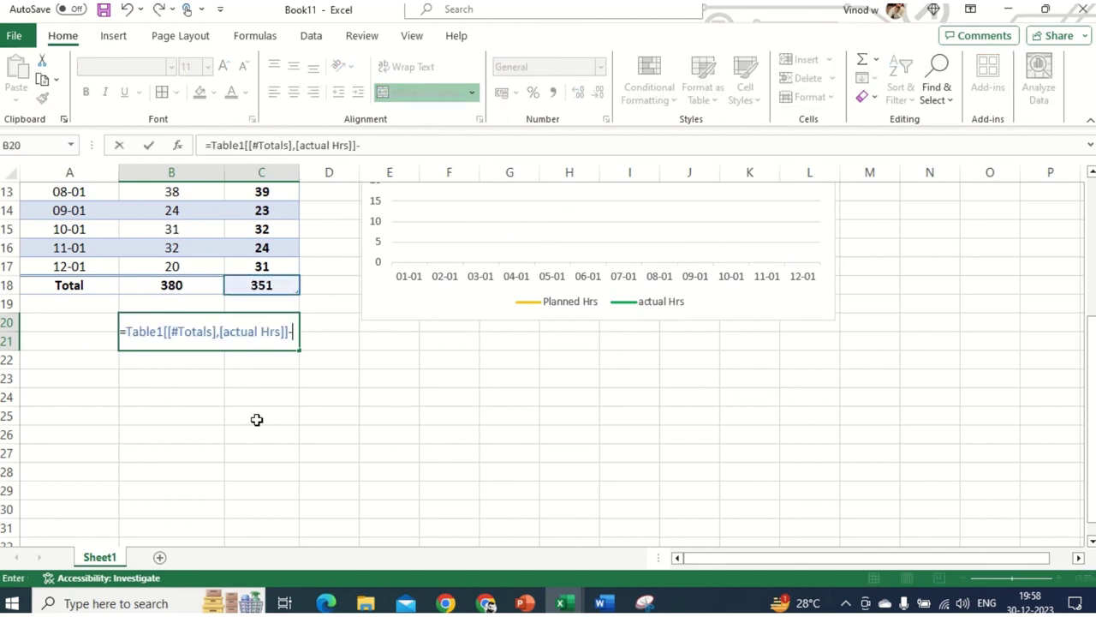
click(204, 283)
key(Return)
key(Up)
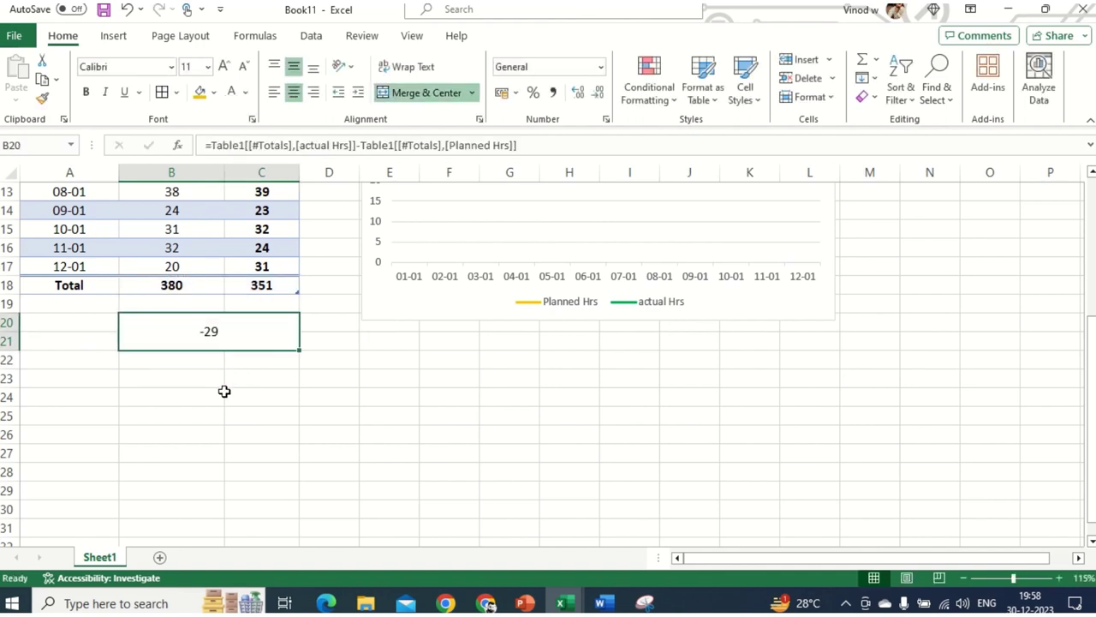
- Merge A20:A21 with wrap text and enter the label 'Over/Under Hrs'
click(99, 321)
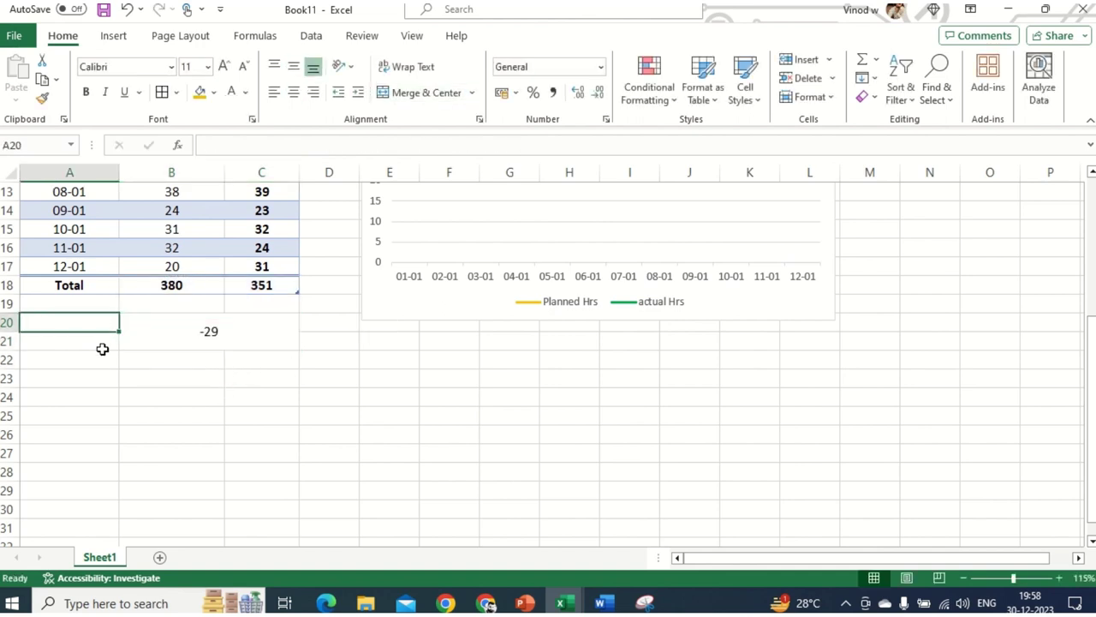
drag(99, 348, 158, 312)
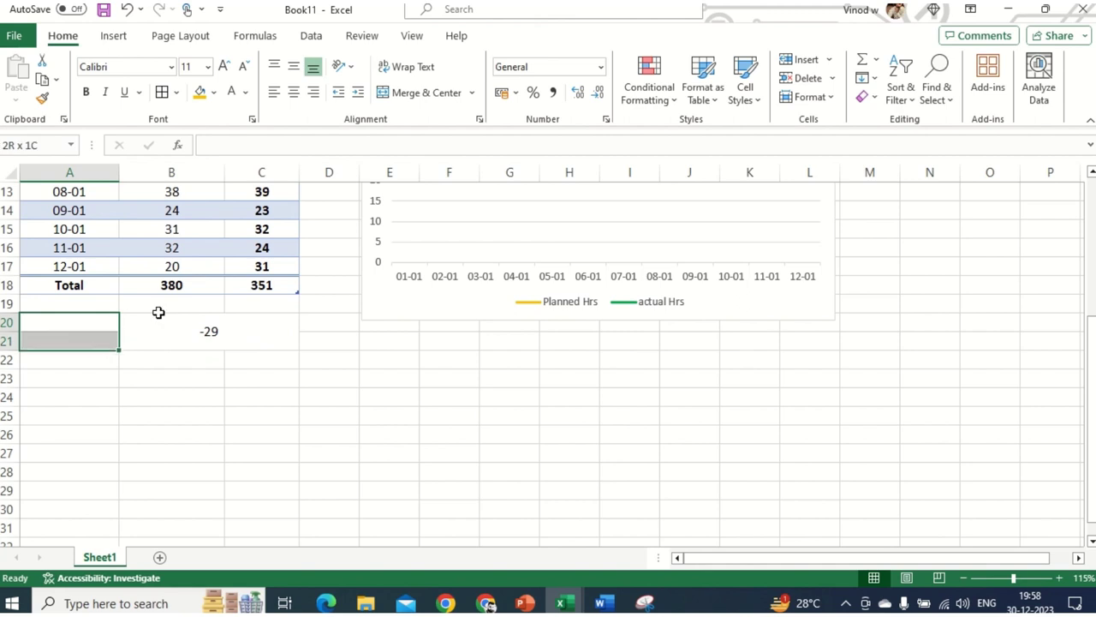
click(422, 91)
click(413, 71)
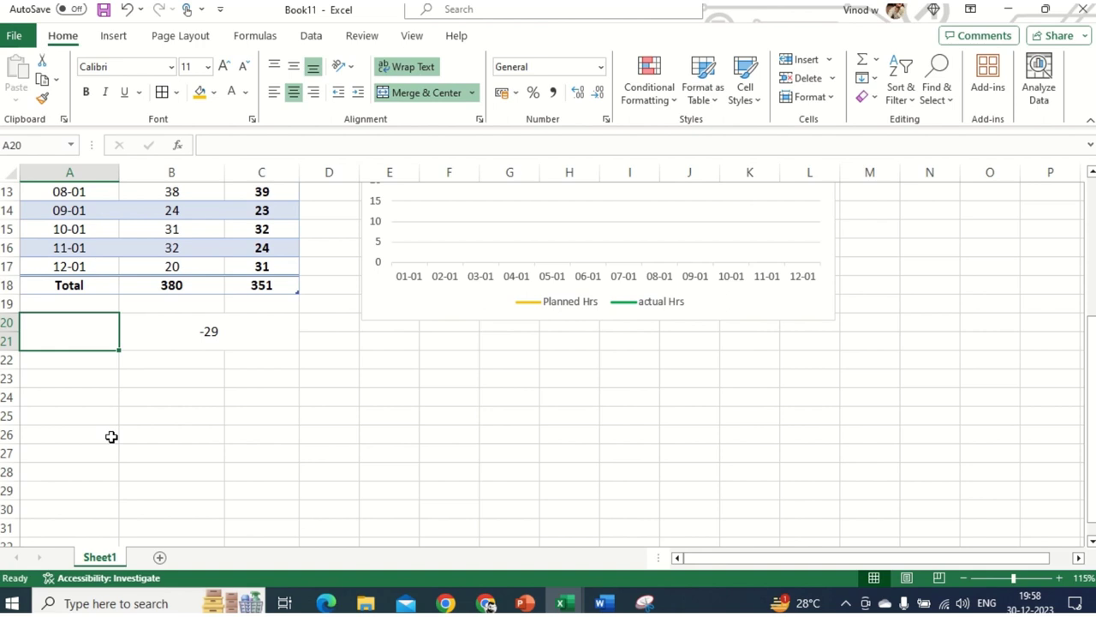
text(Over/)
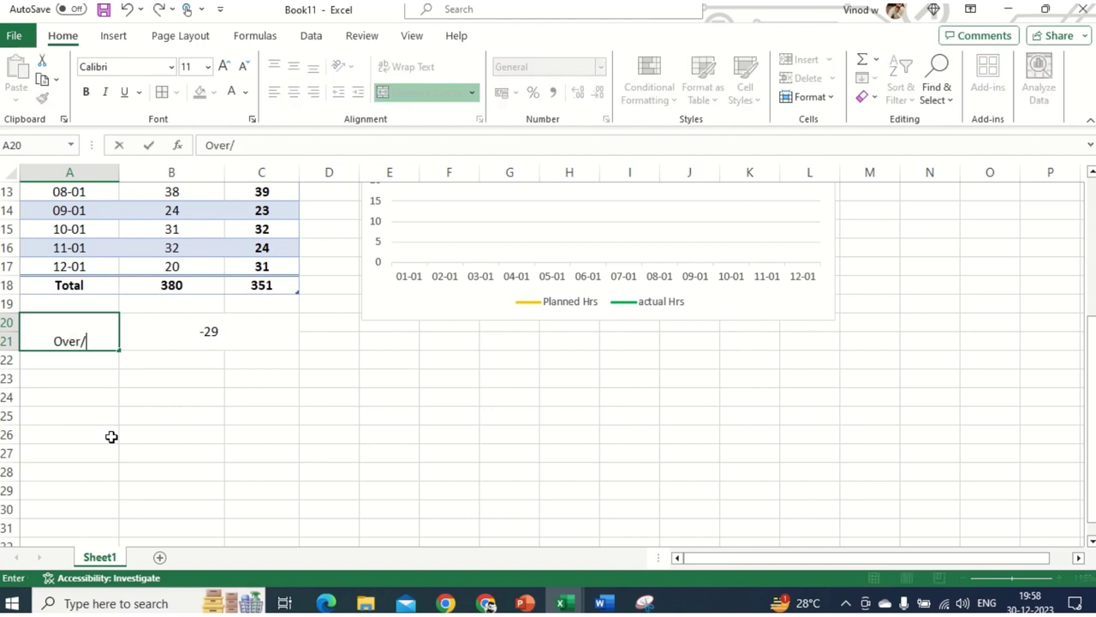
text(Under Hrs)
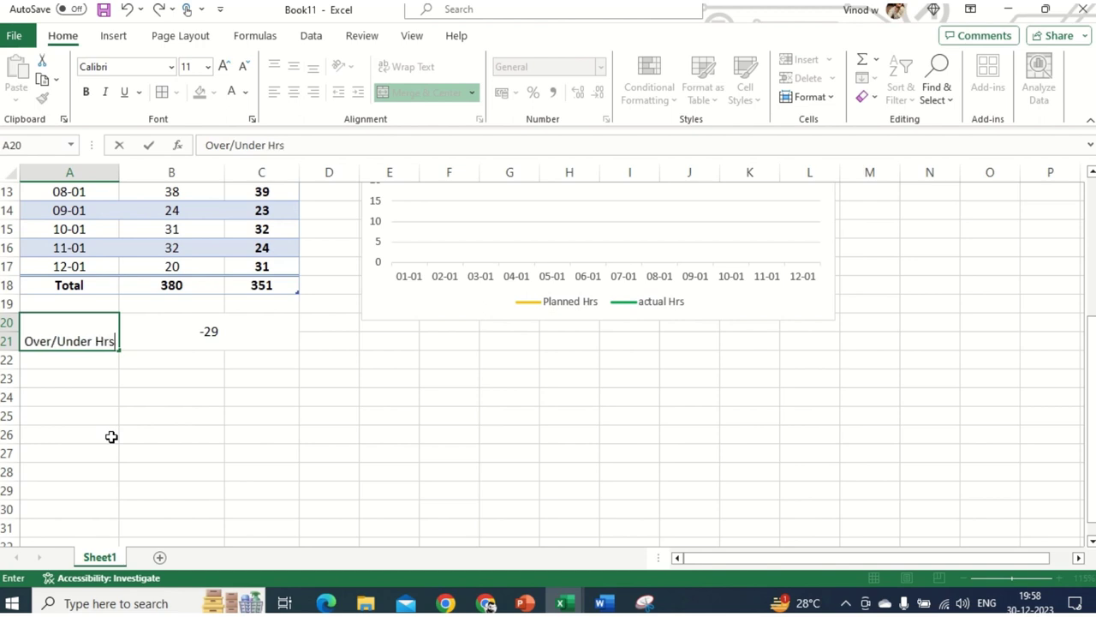
key(Return)
- Middle-align and bold the Over/Under Hrs label and its -29 result
key(Up)
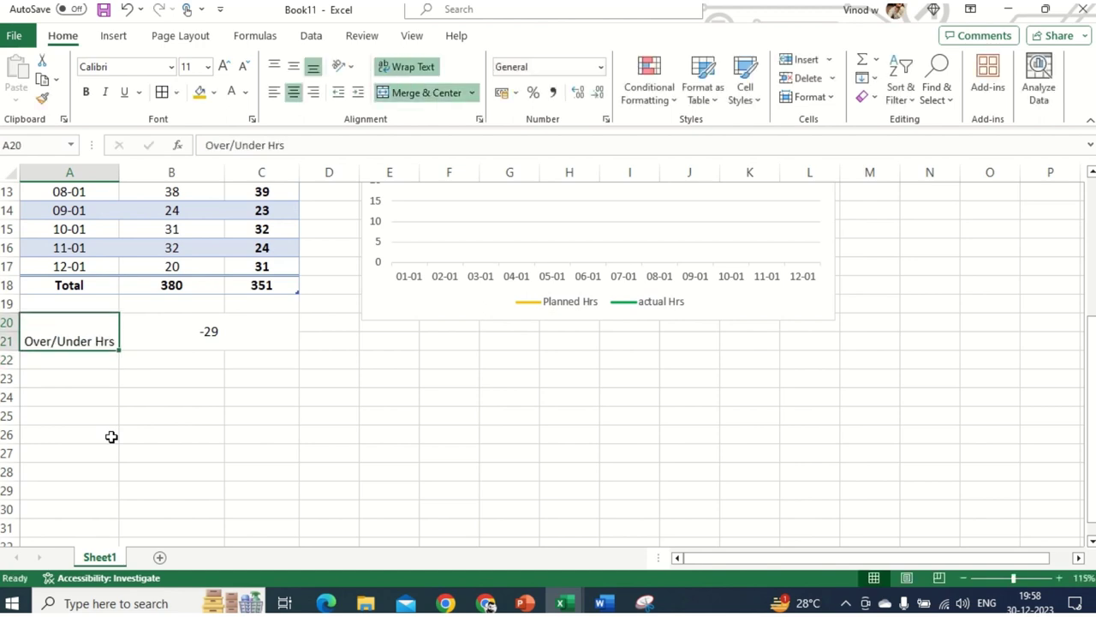
key(shift+Right)
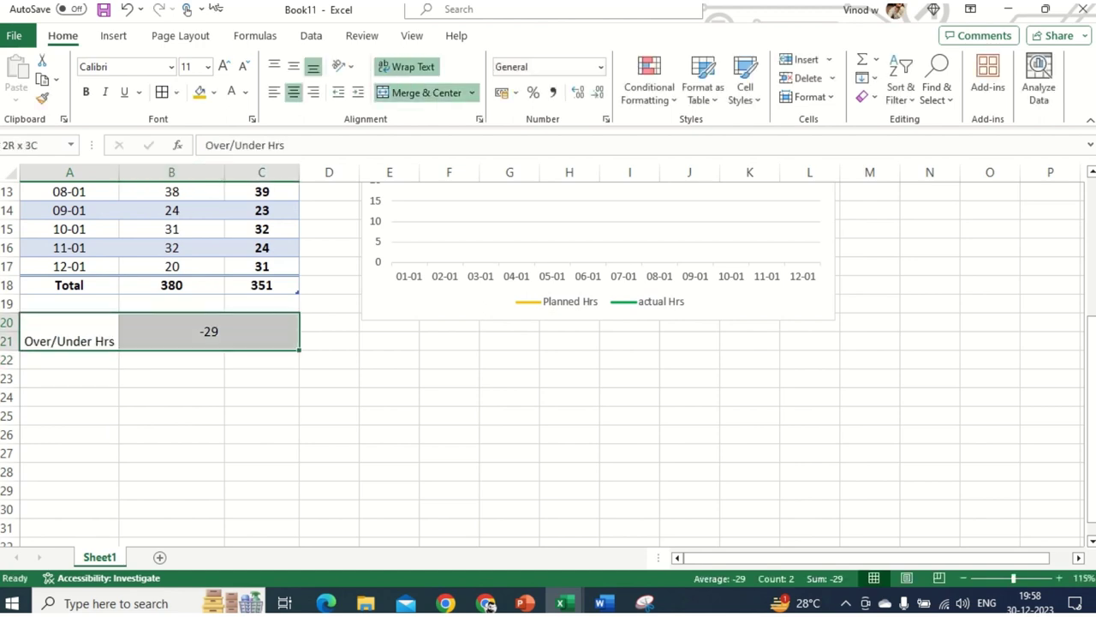
click(293, 67)
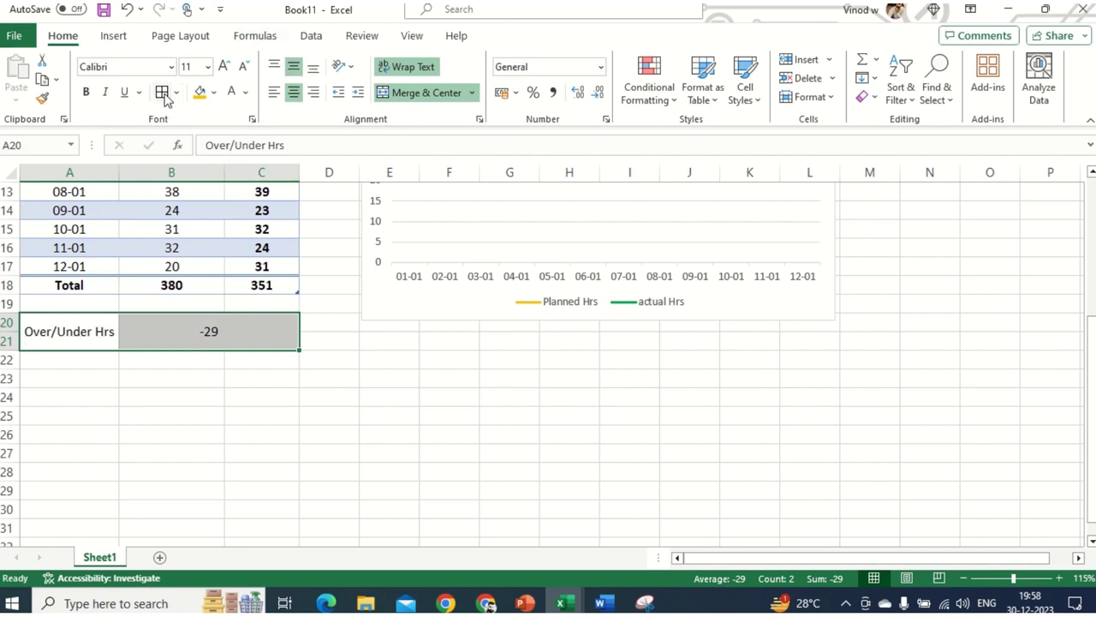
click(85, 91)
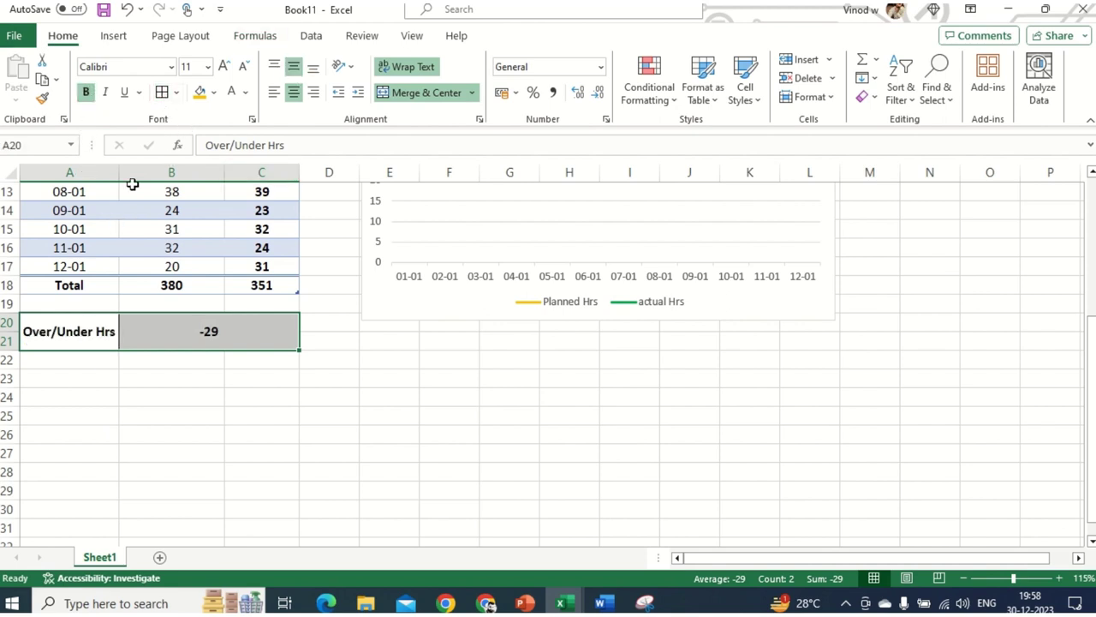
click(203, 373)
- Nudge the burndown chart slightly to the left
scroll(384, 389, up, 3)
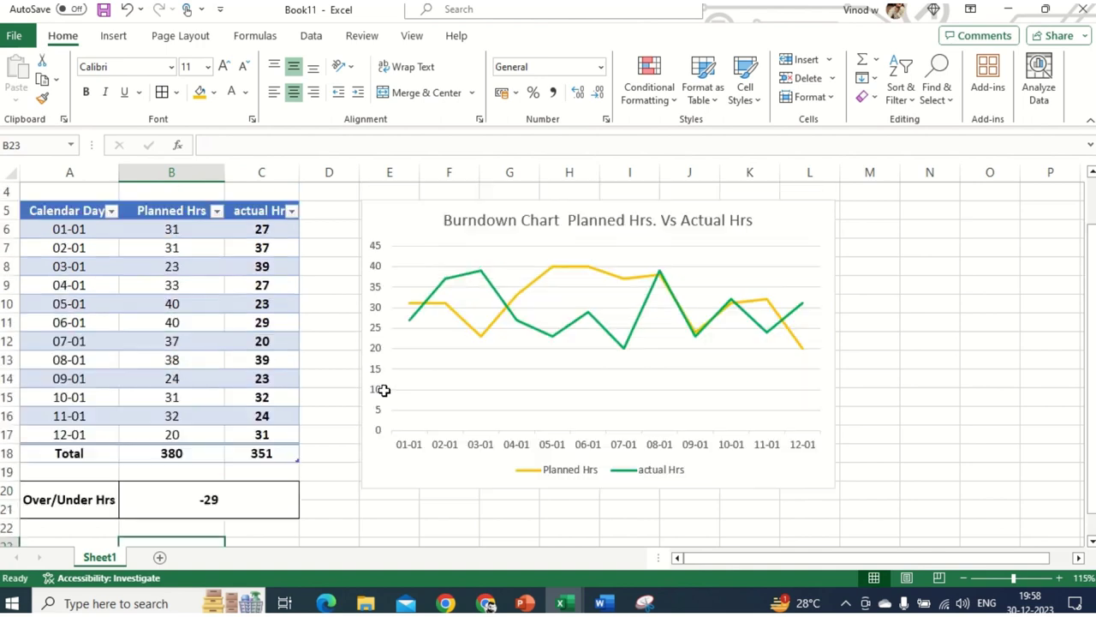
scroll(384, 390, up, 1)
click(416, 261)
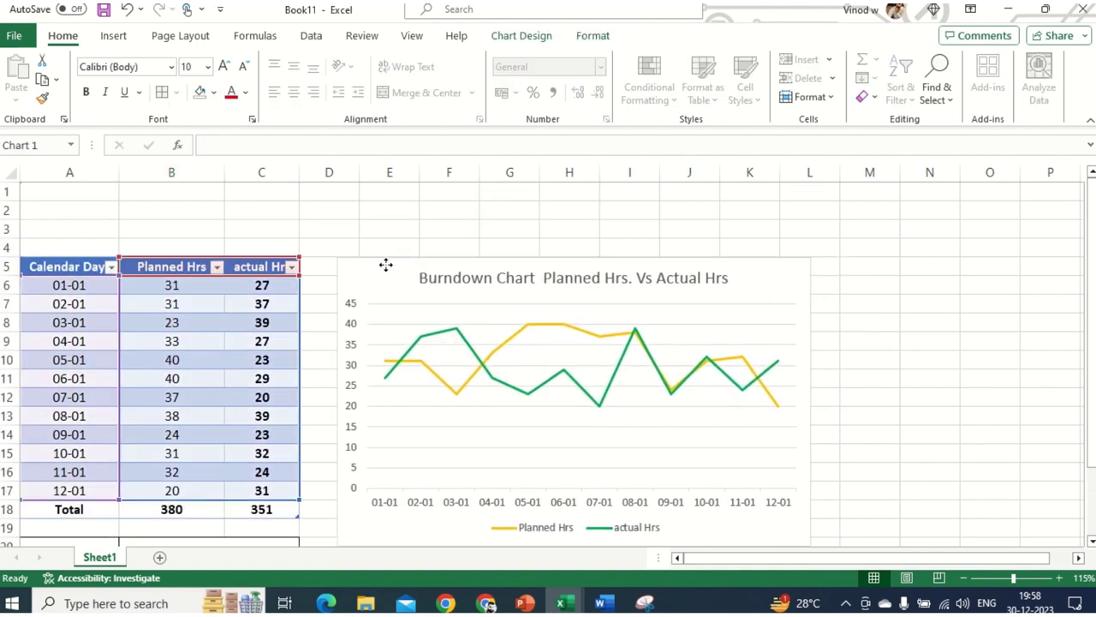
drag(385, 264, 367, 264)
- Merge A1:K3 and enter the title 'SPRINT BURNDOWN CHART TEMPLATE'
drag(96, 196, 772, 233)
click(425, 92)
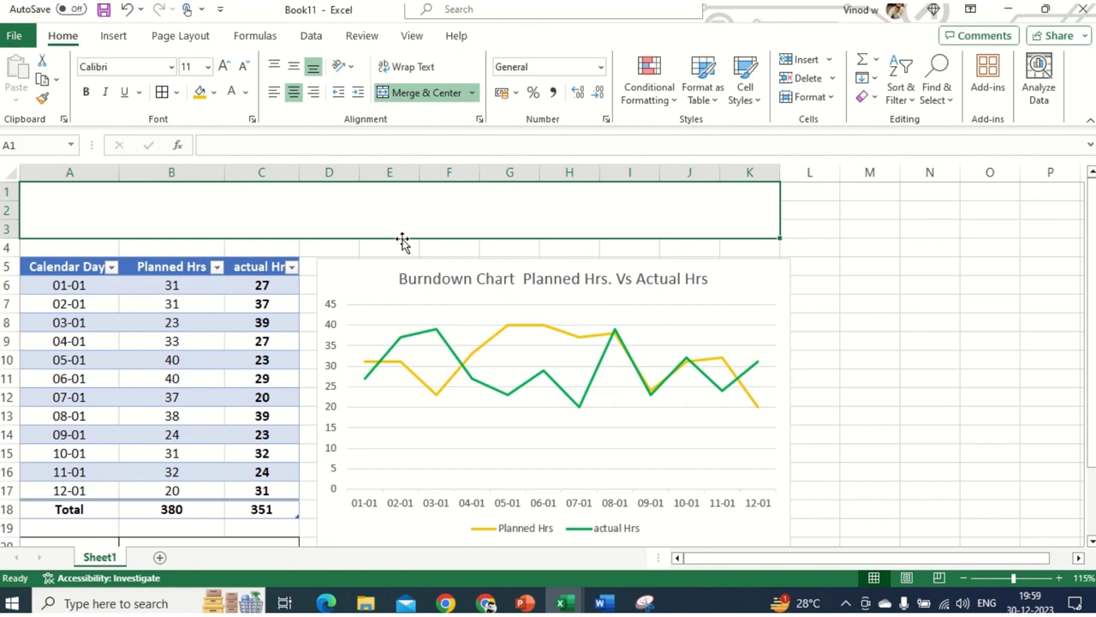
text(SP)
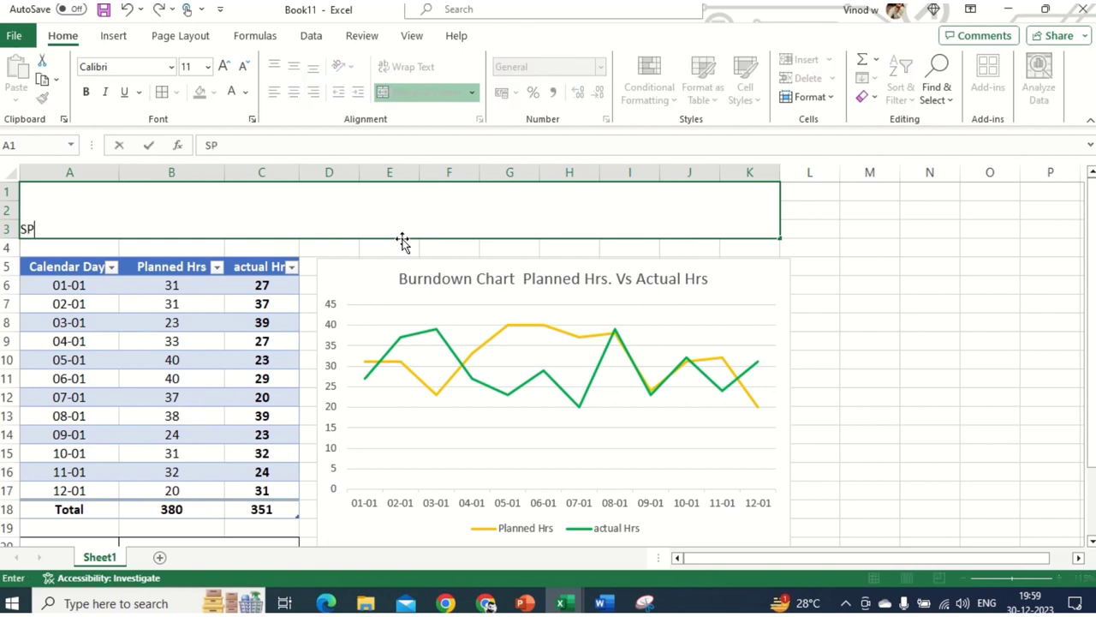
text(RINT BURN)
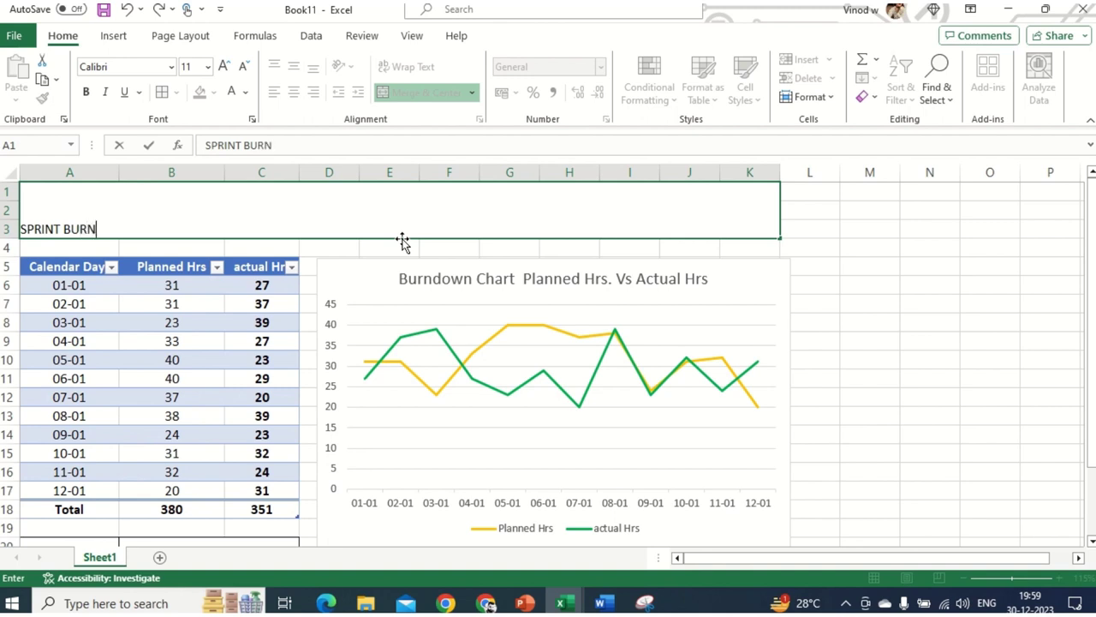
text(DOWN C)
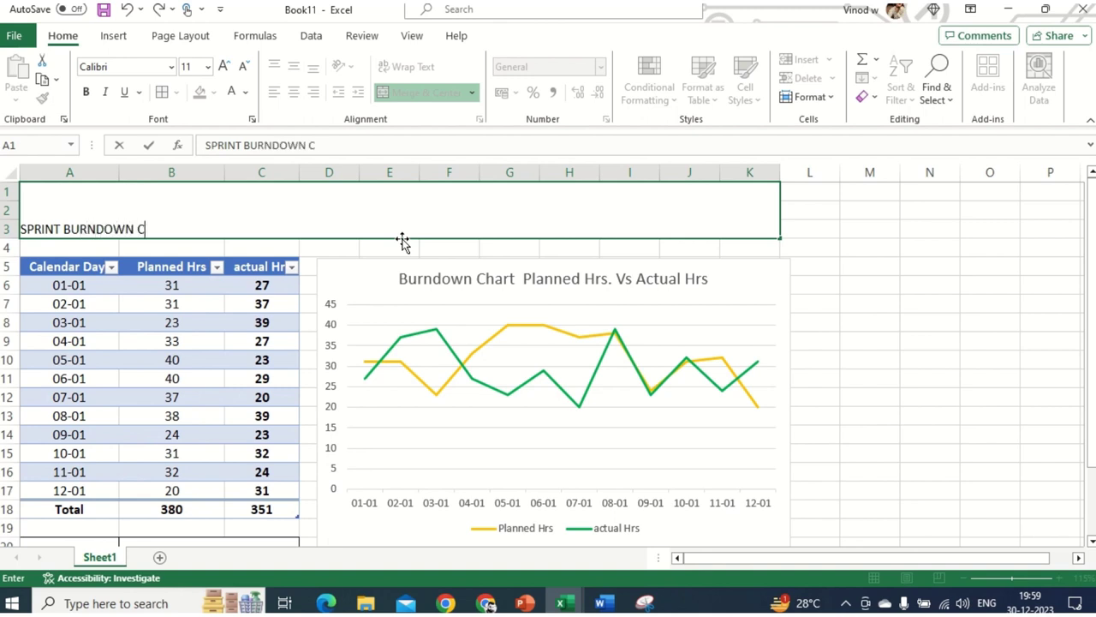
text(HART TEMPLATE)
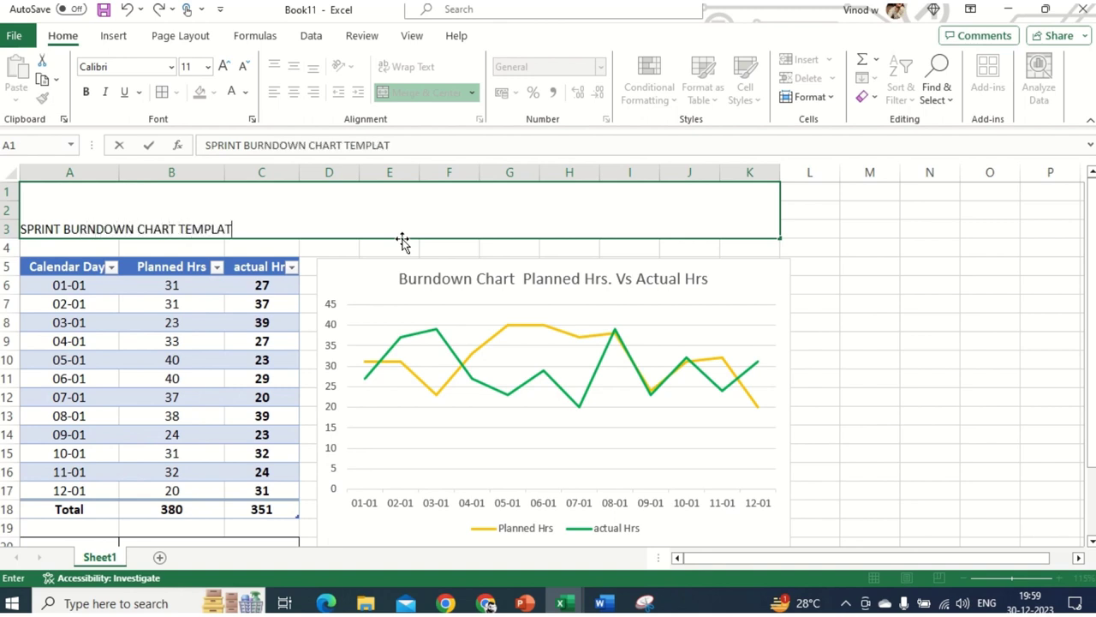
key(Return)
- Fill the merged title banner orange and make its text bold at 36 point
click(403, 242)
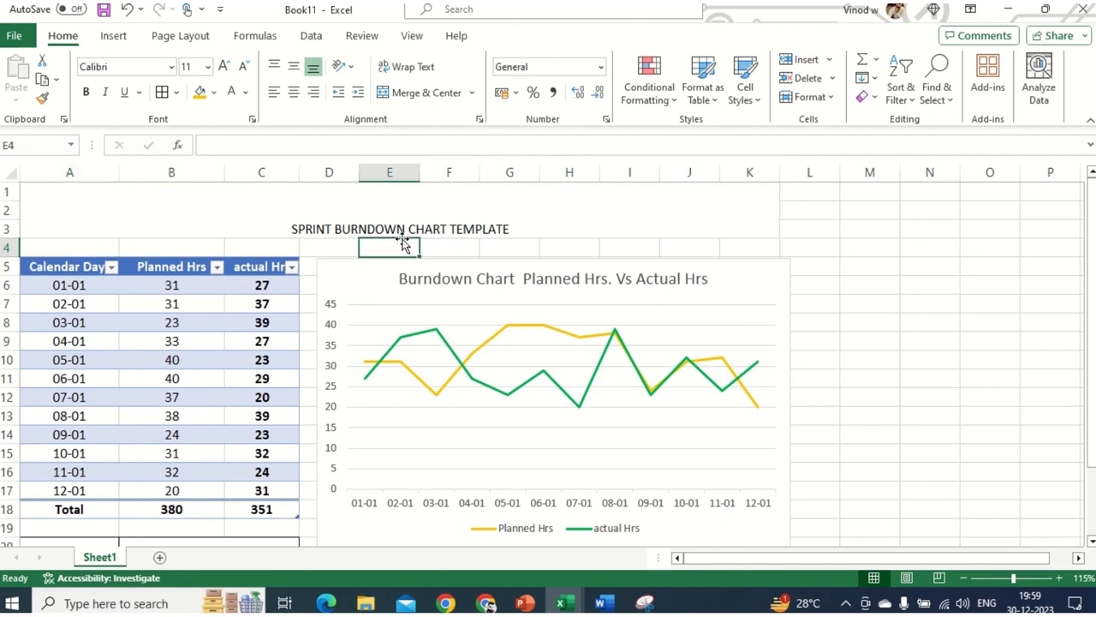
click(402, 229)
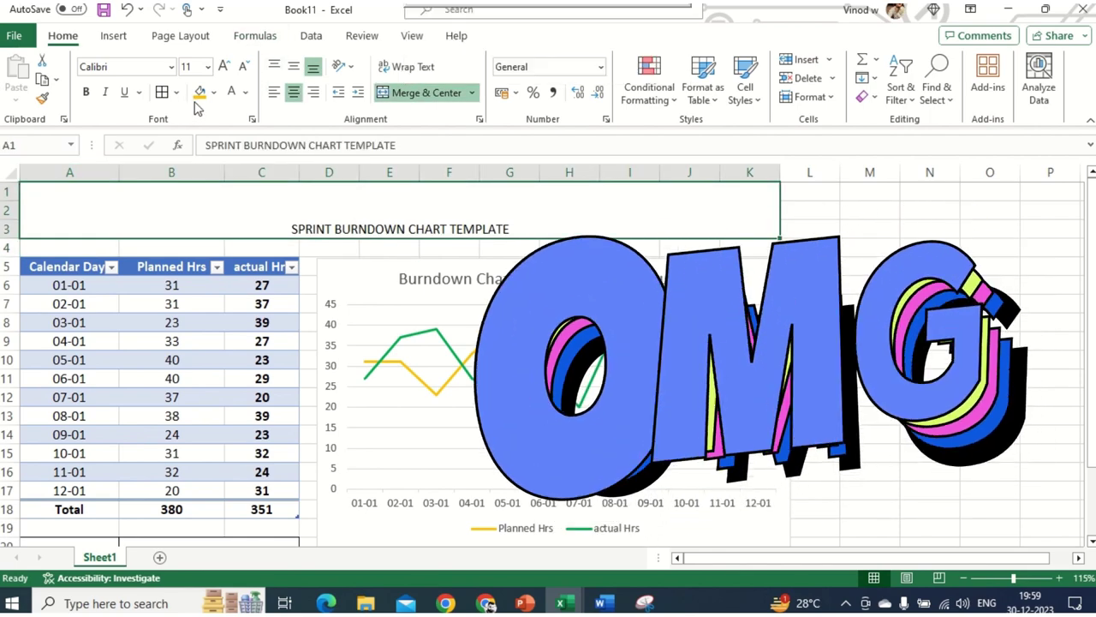
click(200, 92)
click(222, 66)
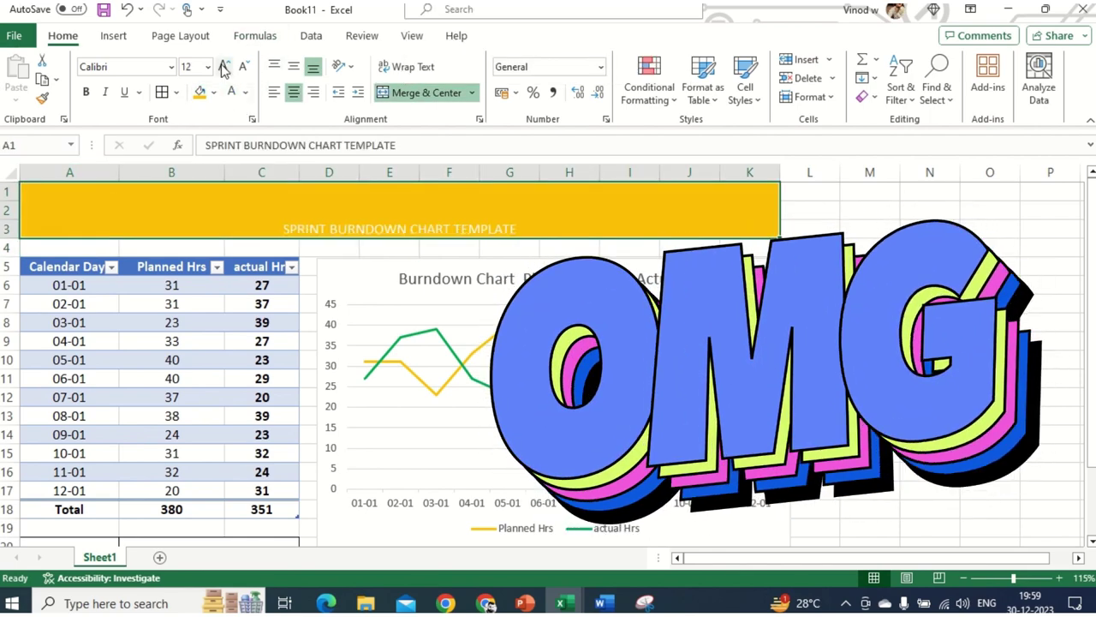
click(223, 66)
click(222, 66)
click(223, 66)
click(223, 66)
click(223, 66)
click(222, 66)
click(222, 66)
click(222, 66)
click(223, 65)
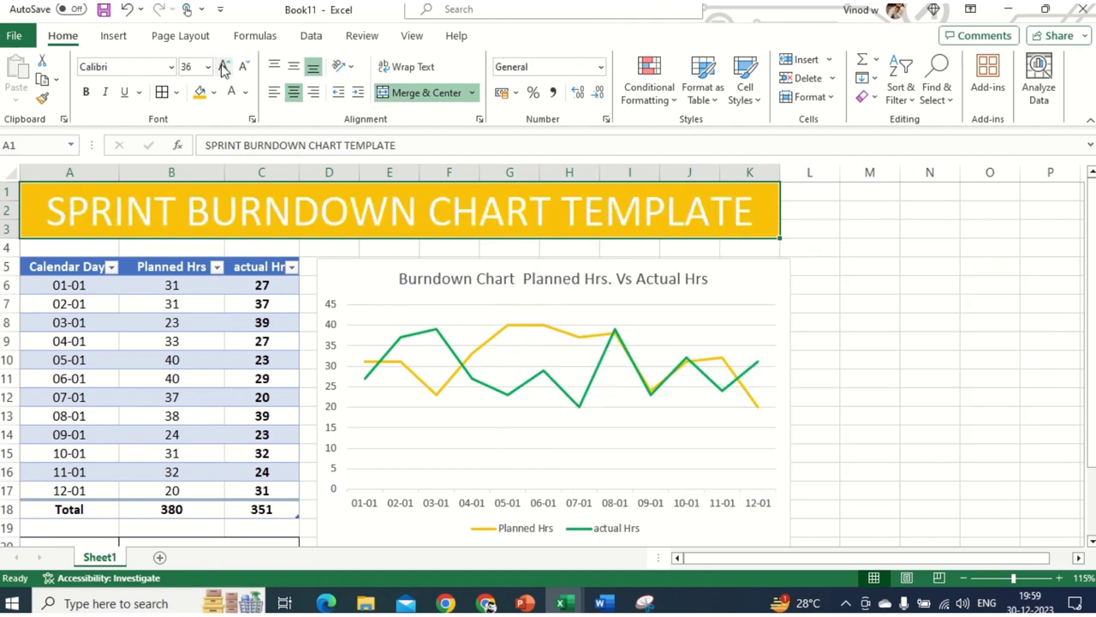
click(86, 92)
- Deselect the banner and scroll the sheet to check the styled heading
click(873, 318)
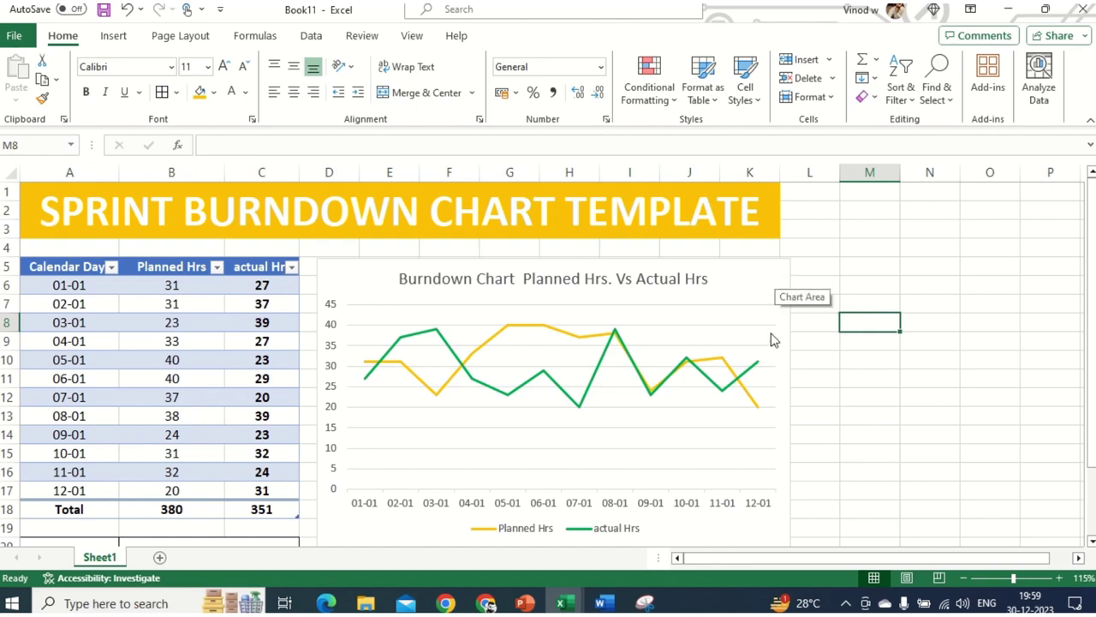
scroll(784, 360, down, 3)
scroll(788, 382, up, 3)
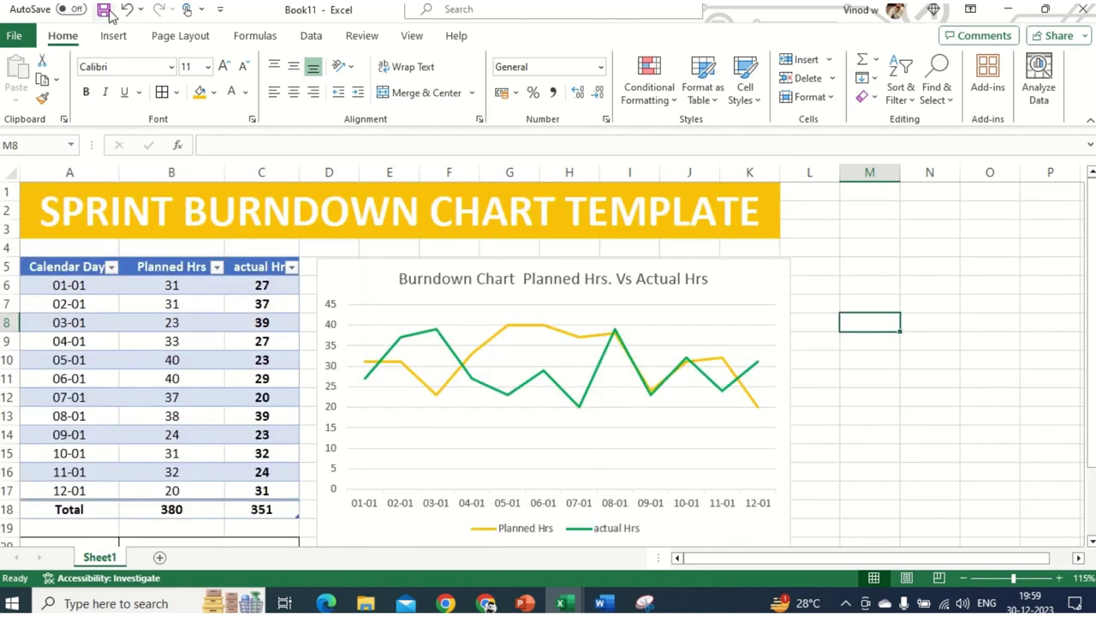
click(267, 38)
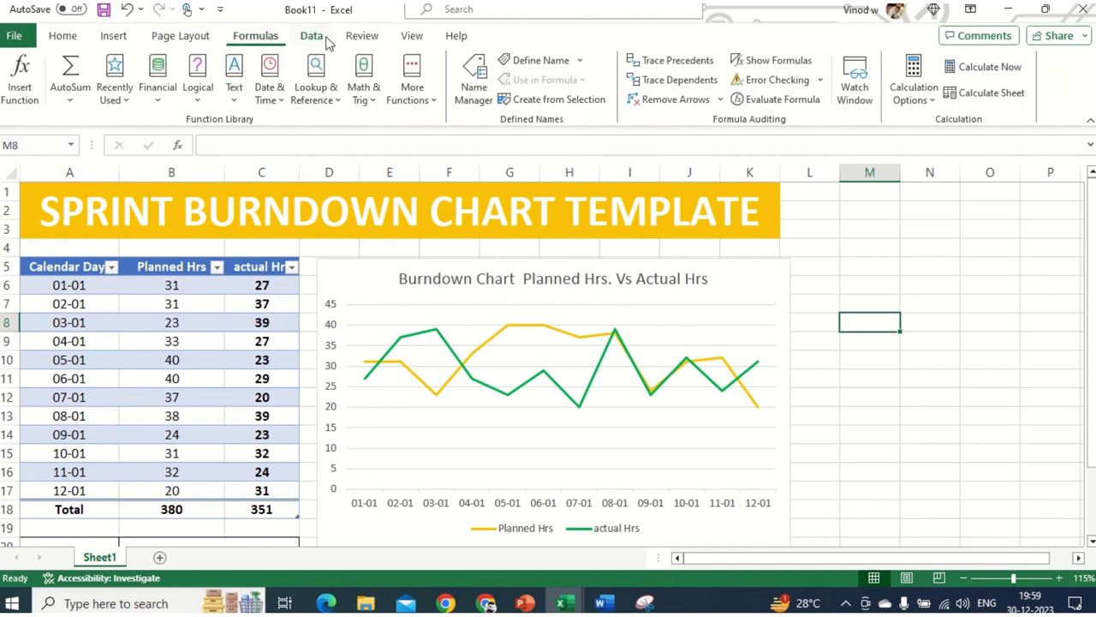
- Untick Gridlines in the View tab's Show group, leaving a plain white sheet
click(412, 36)
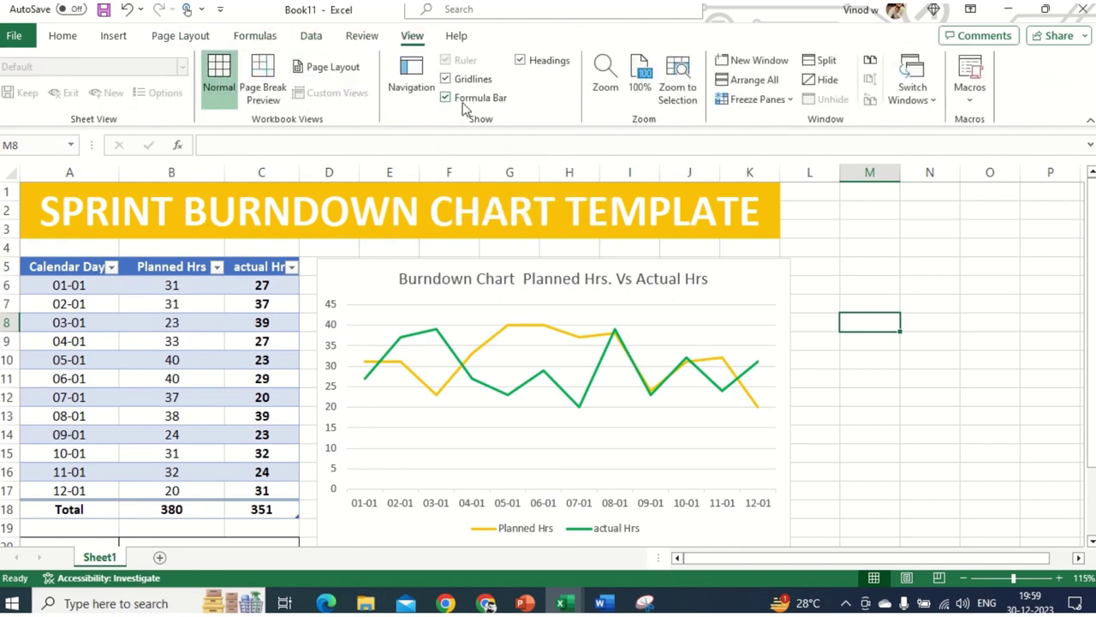
click(446, 79)
click(832, 342)
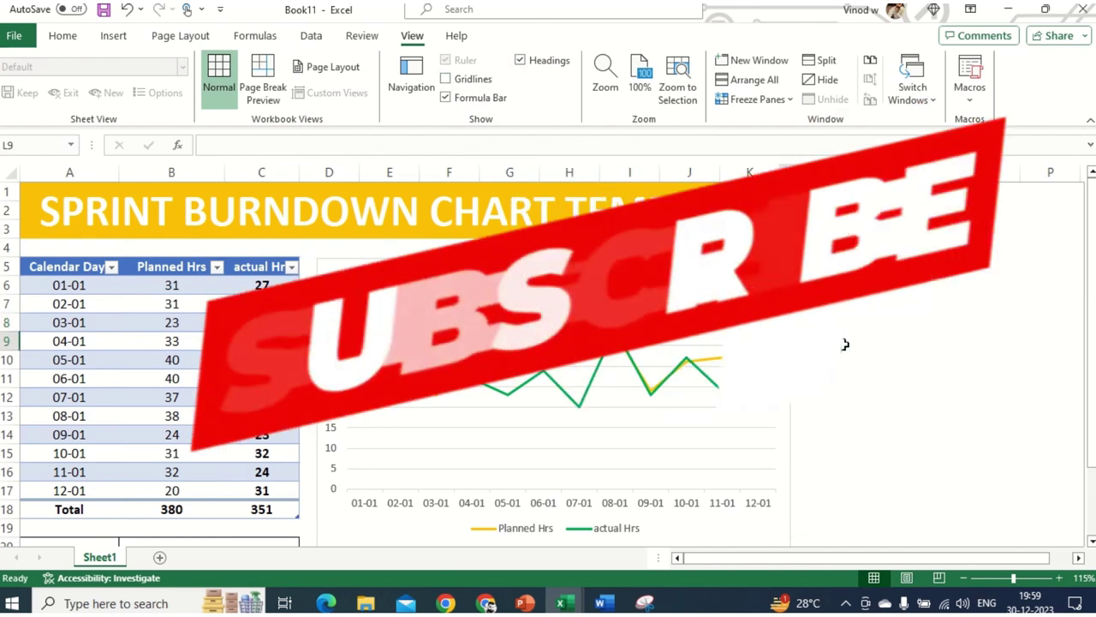
scroll(728, 394, down, 3)
scroll(625, 445, up, 3)
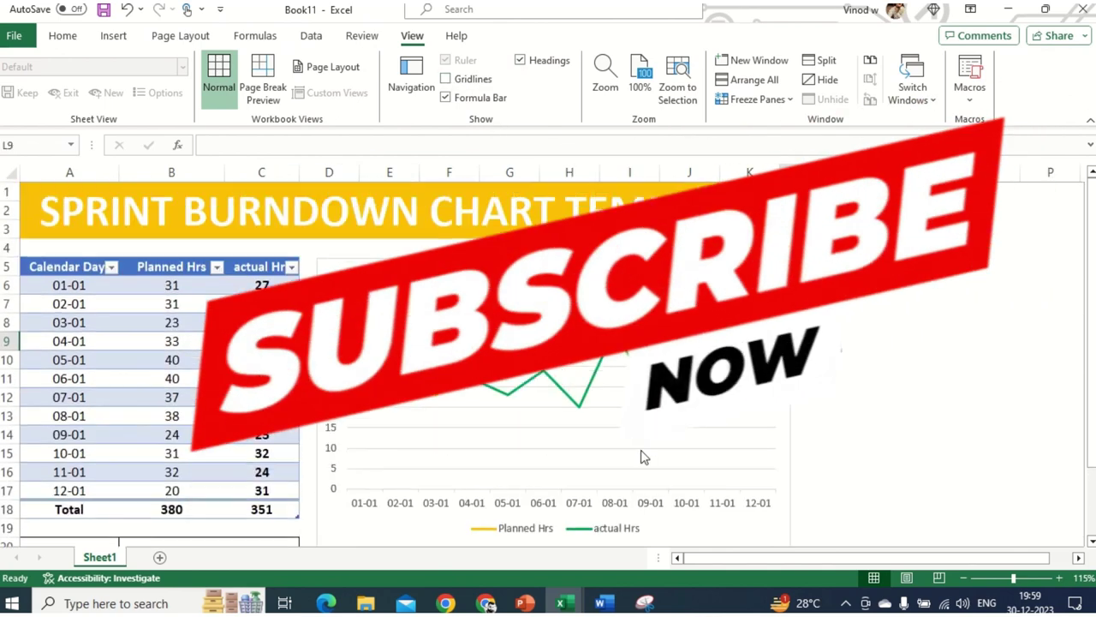